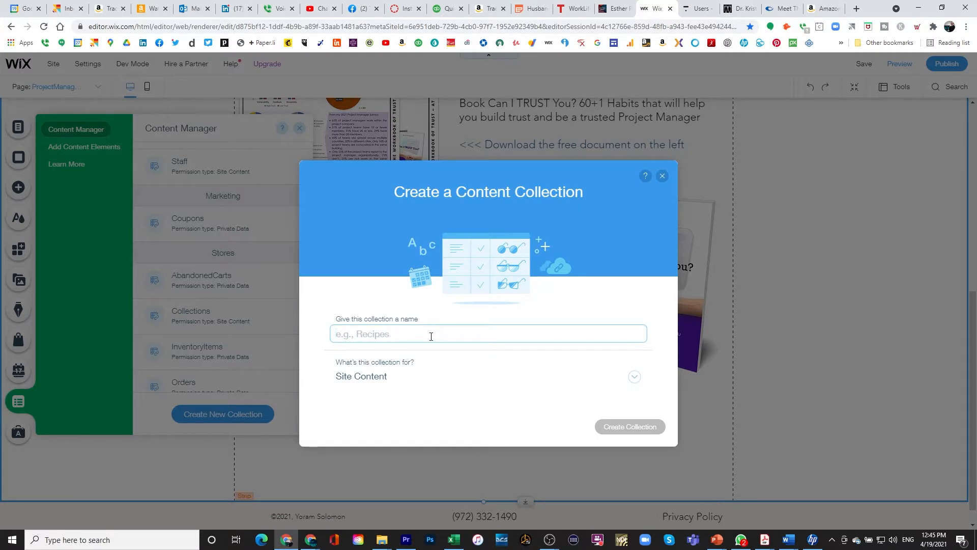
Name the new content collection ProjectManagement and create it.
type("ProjectManagement")
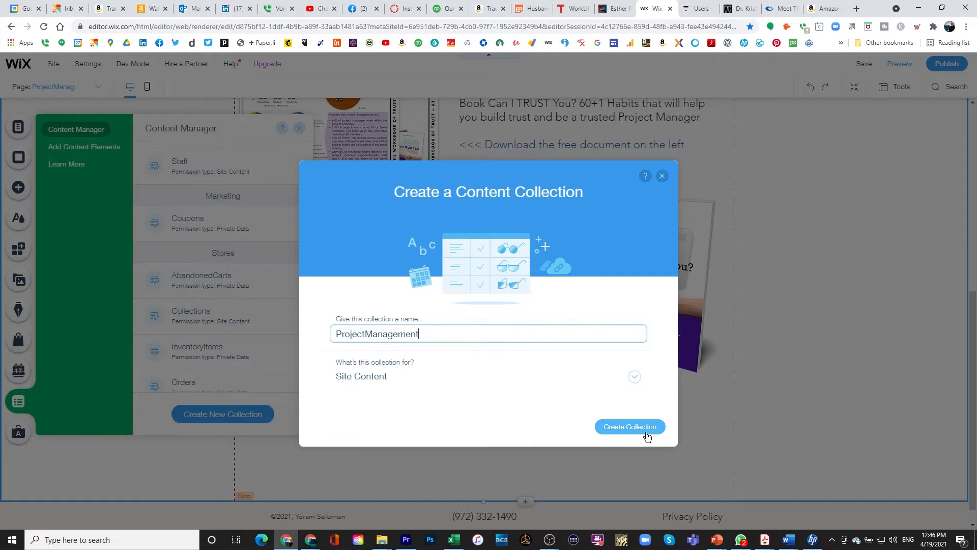
left_click(631, 428)
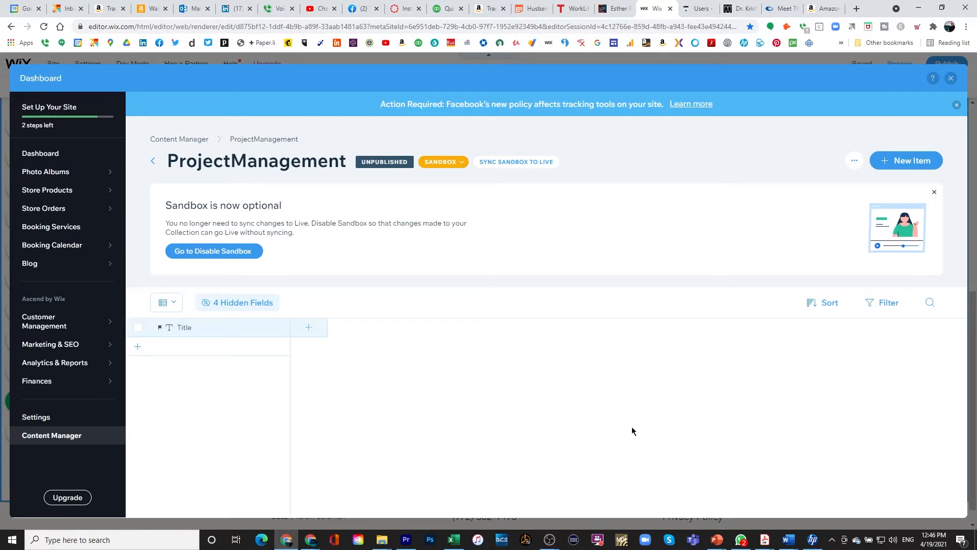
Add a FirstName Text field flagged as personally identifiable information and save it.
left_click(207, 304)
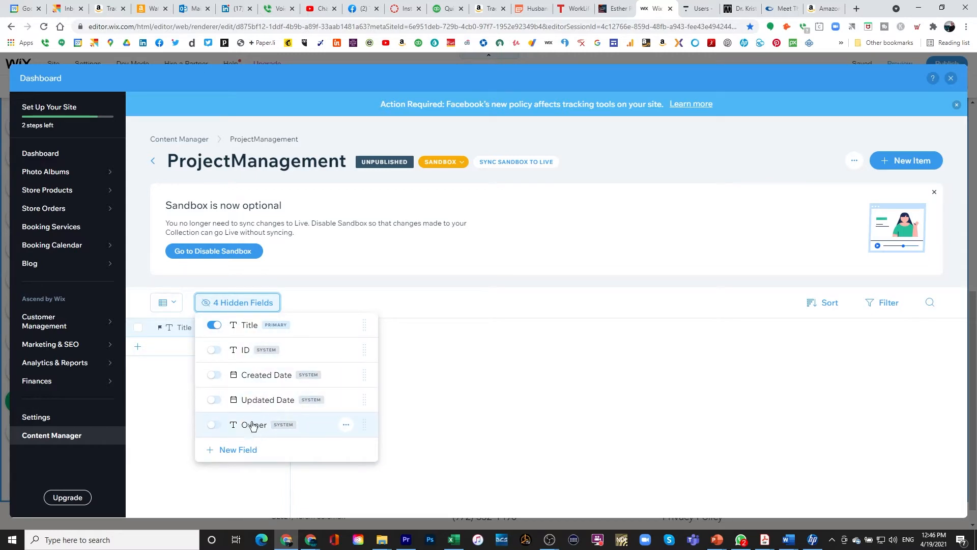
left_click(227, 307)
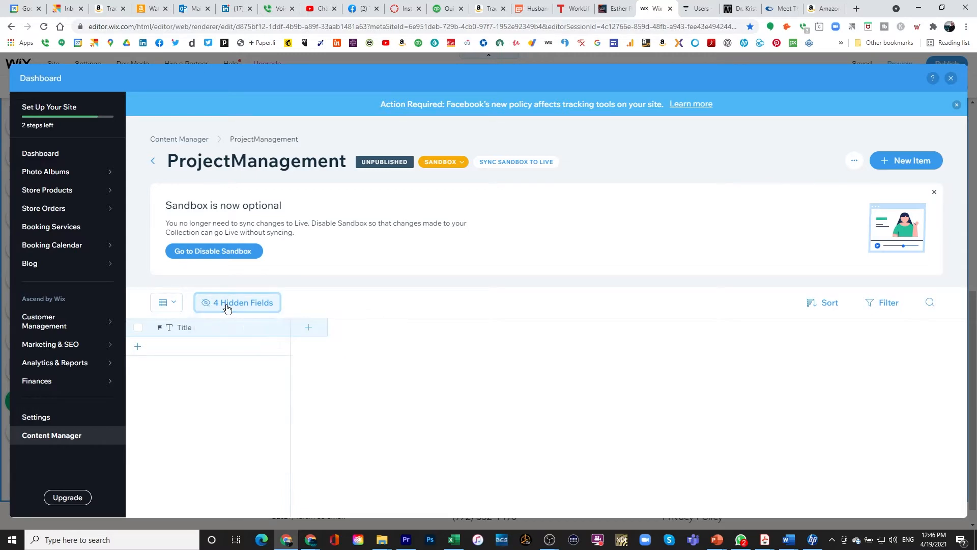
left_click(309, 331)
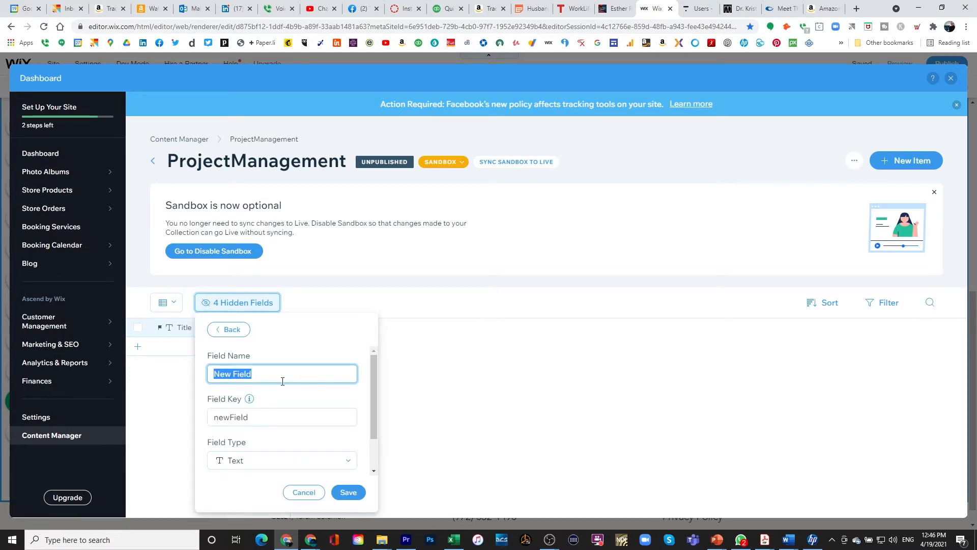
type("Fir")
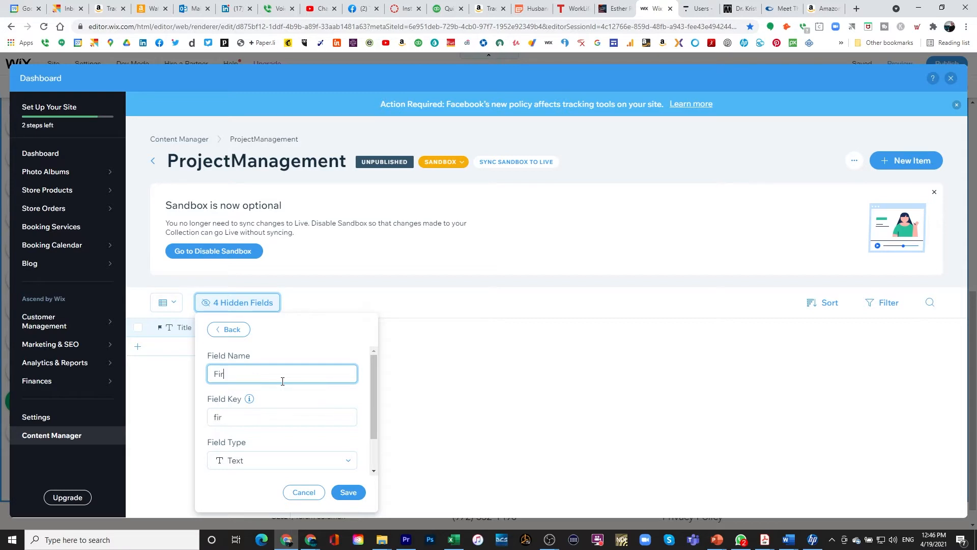
type("stName")
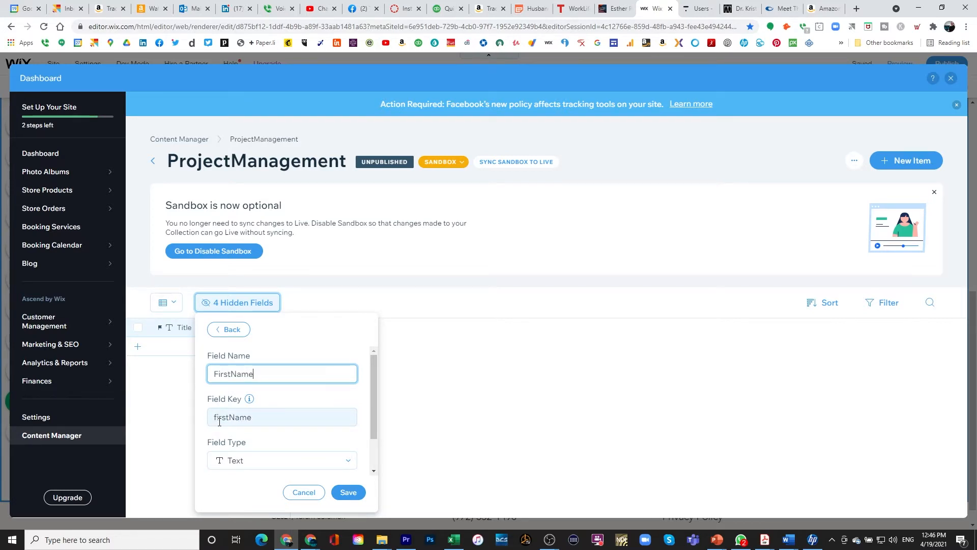
scroll(237, 461, "down", 1)
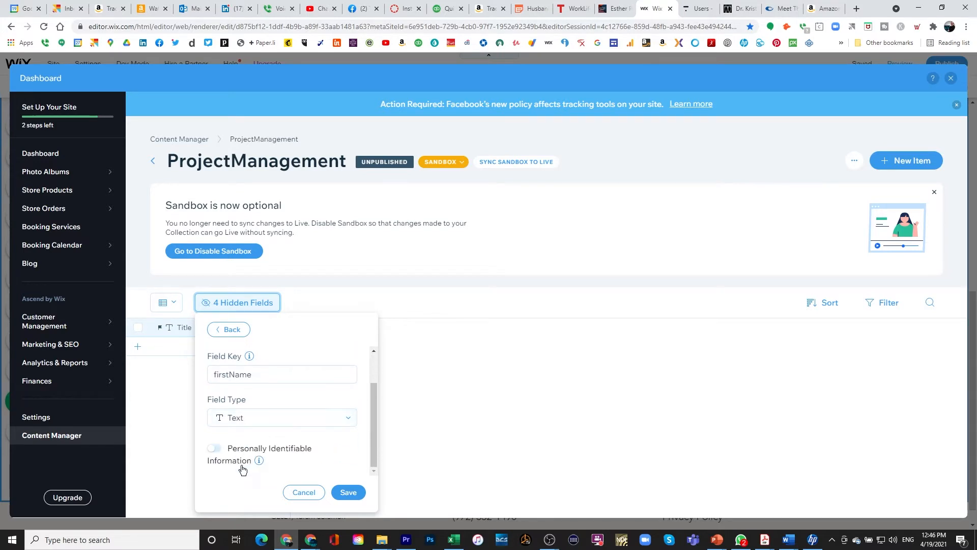
left_click(348, 418)
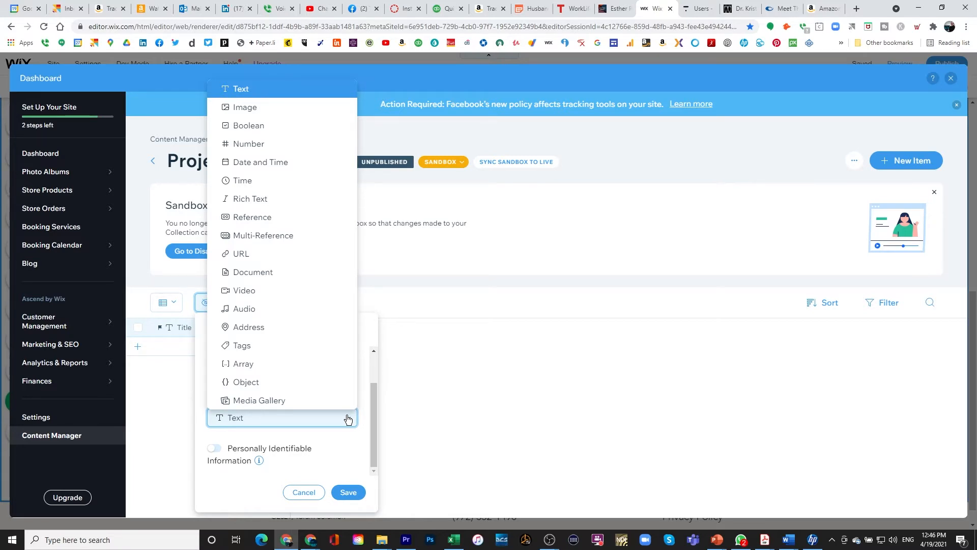
left_click(348, 418)
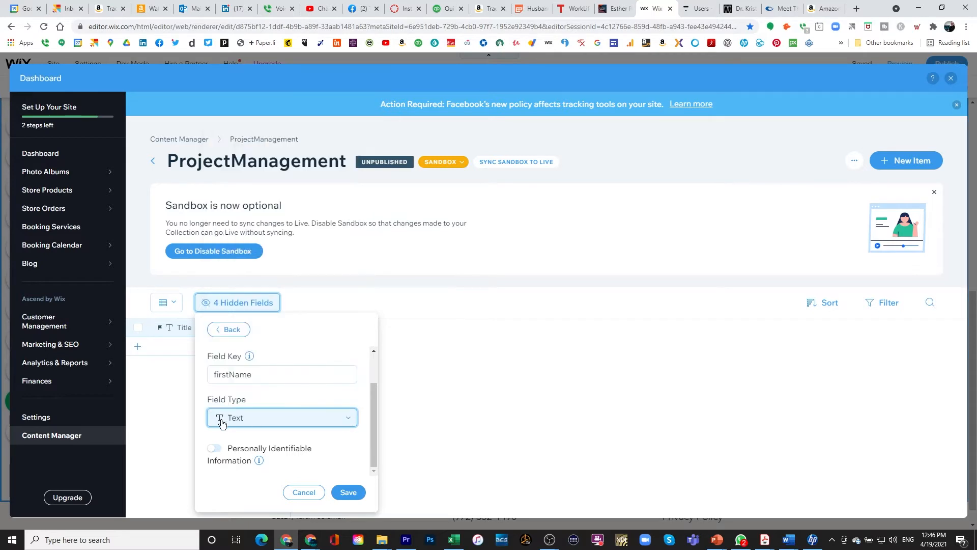
left_click(213, 449)
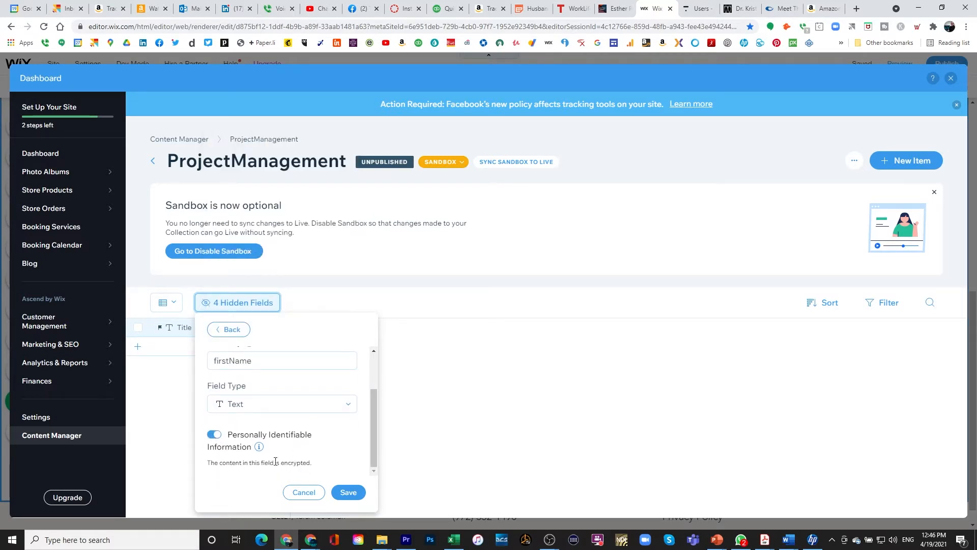
left_click(350, 493)
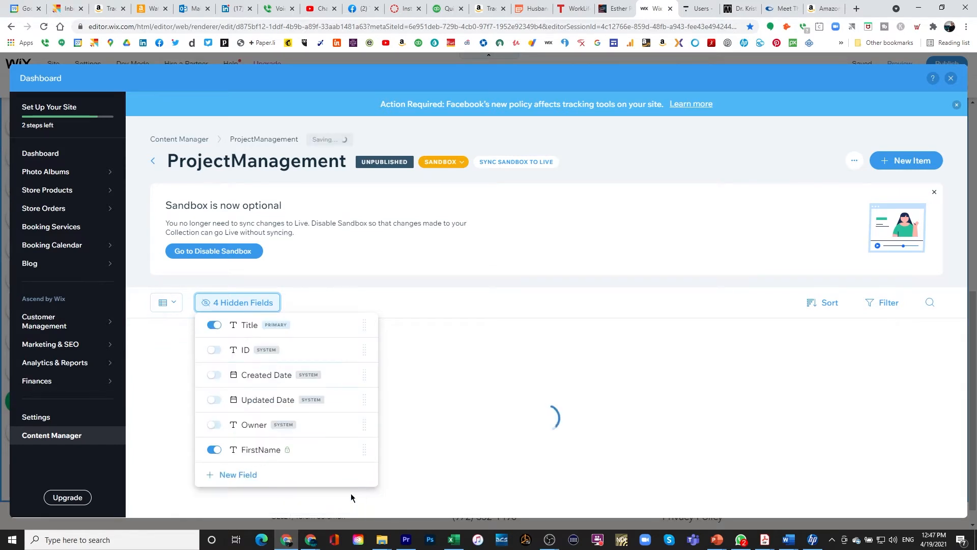
left_click(427, 428)
Add a LastName field marked as personally identifiable information and save it.
left_click(416, 328)
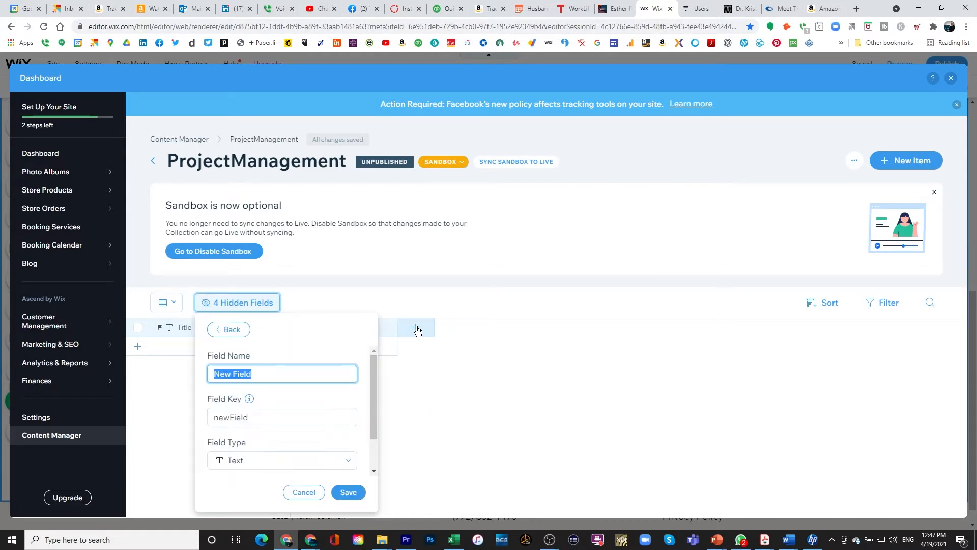
type("La")
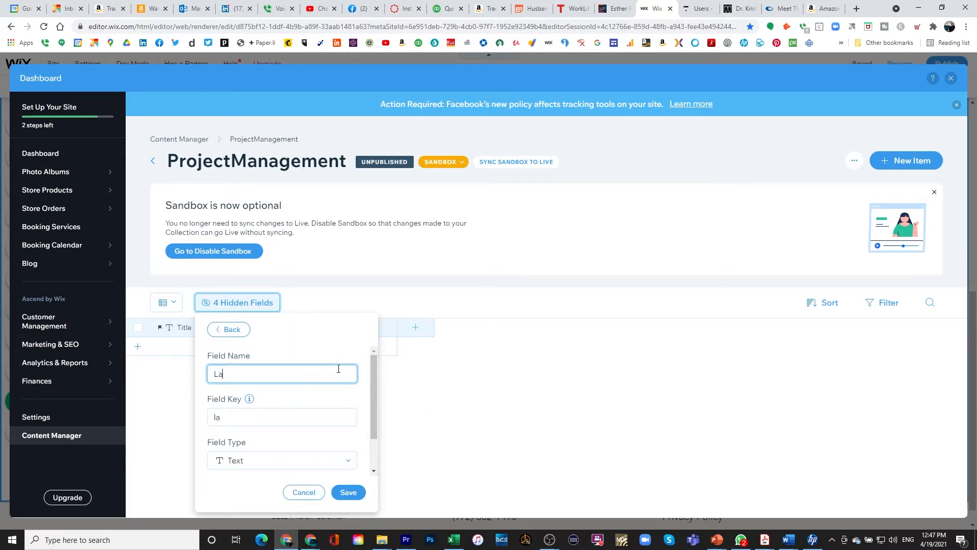
type("stName")
scroll(360, 452, "down", 1)
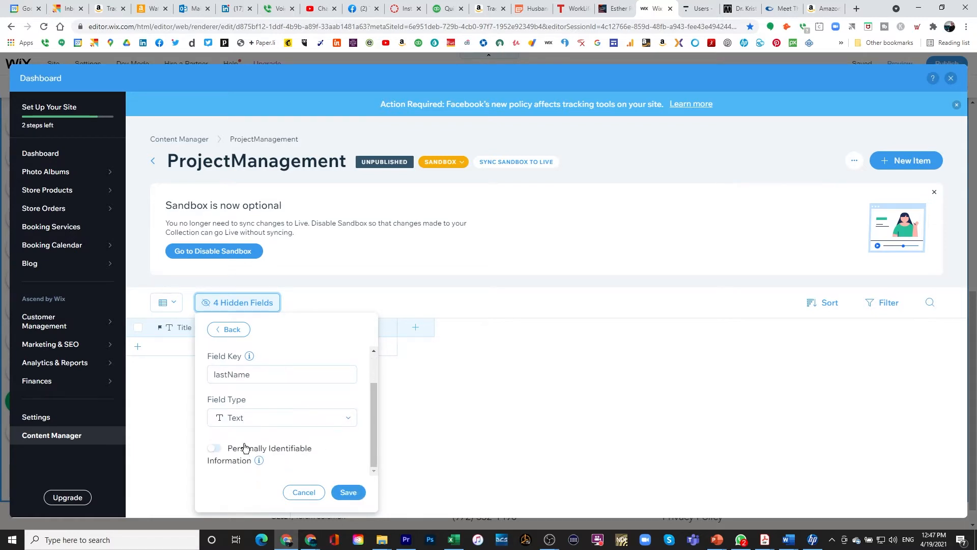
left_click(214, 448)
scroll(340, 452, "down", 1)
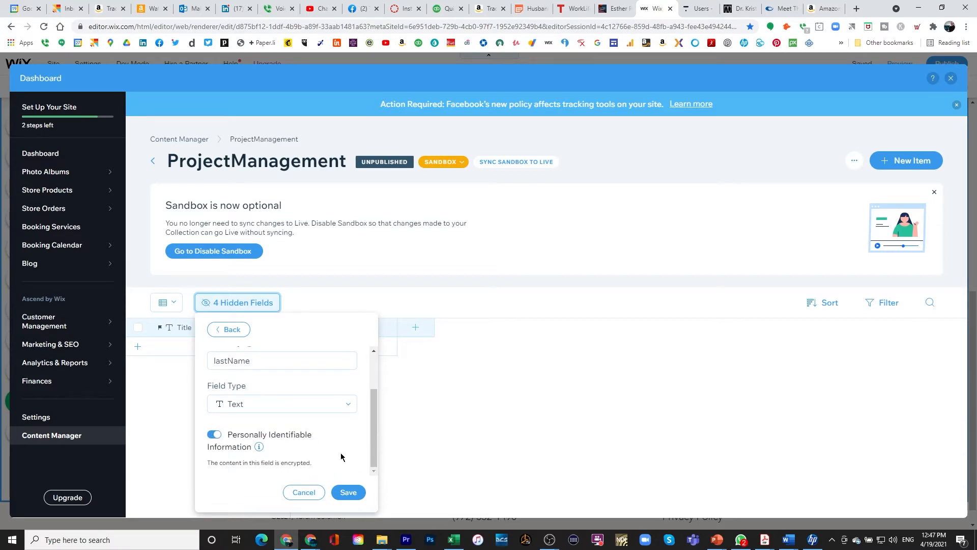
left_click(349, 495)
Add and save an email field, returning to the collection table.
left_click(523, 328)
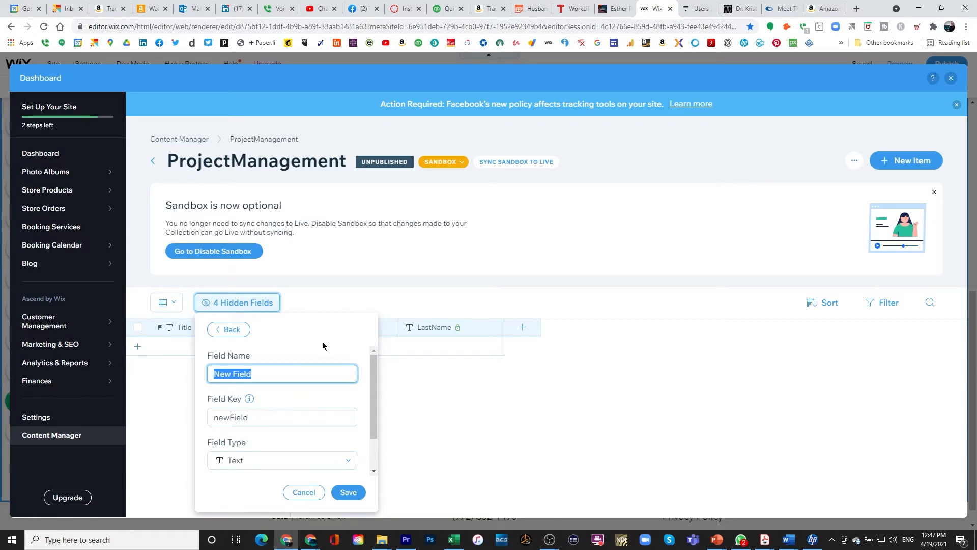
type("email")
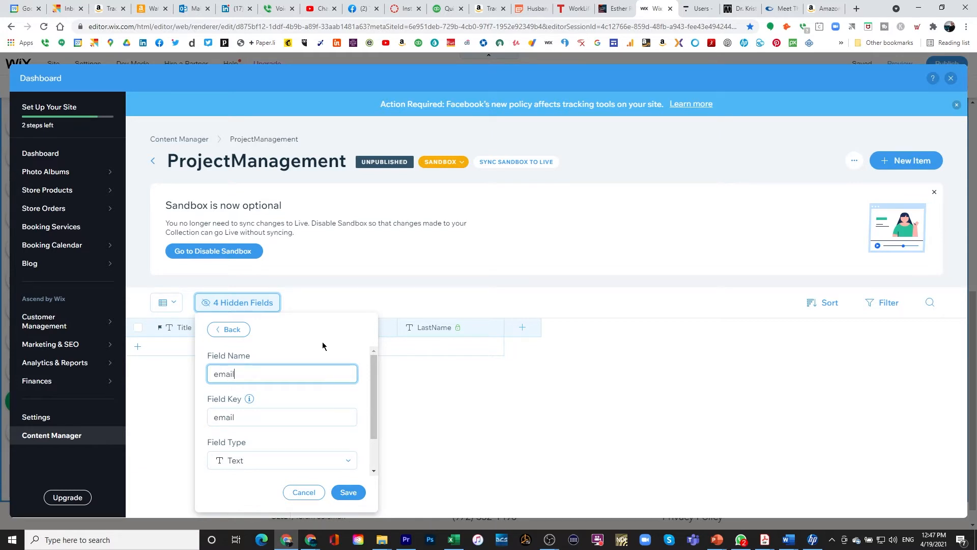
key("Return")
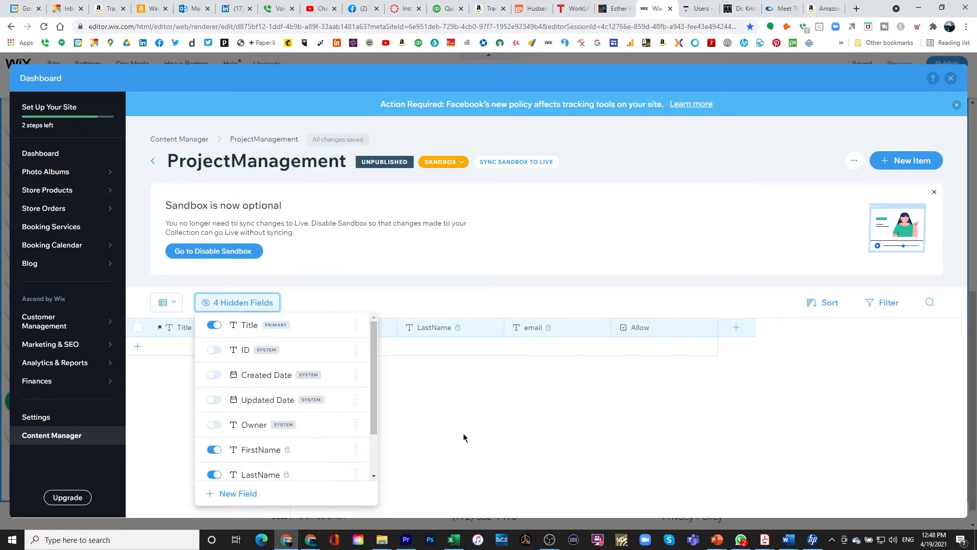
left_click(455, 402)
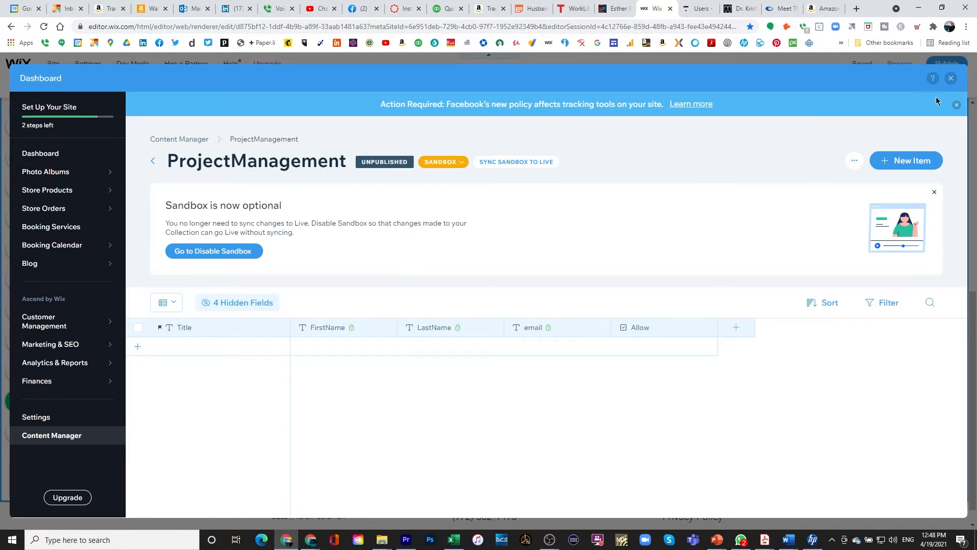
Back on the page, add a phone-number input below the book description text.
left_click(952, 79)
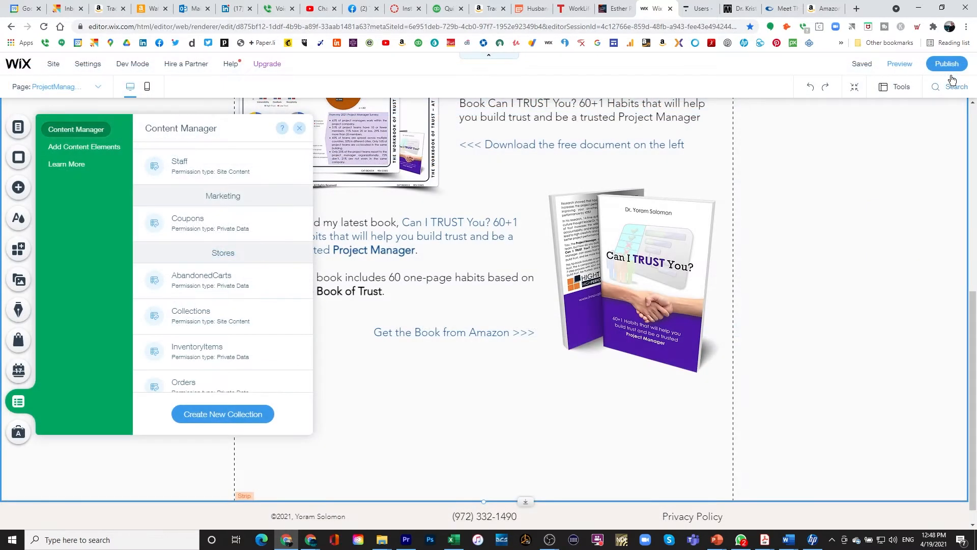
left_click(337, 420)
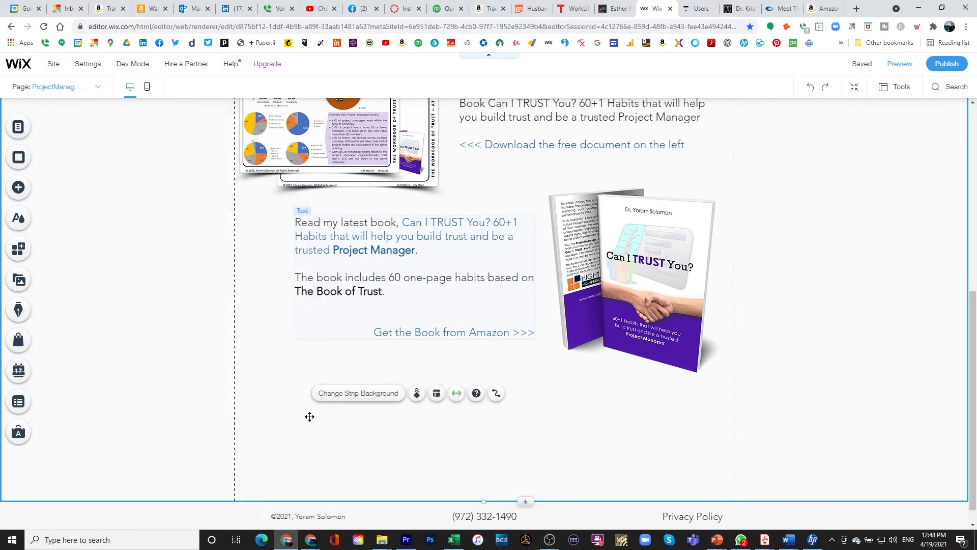
left_click(19, 189)
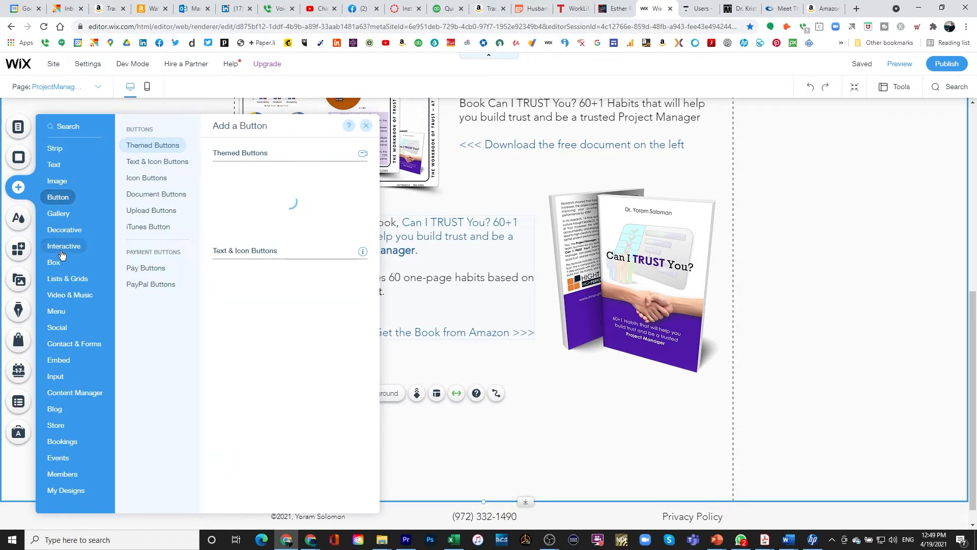
mouse_move(61, 263)
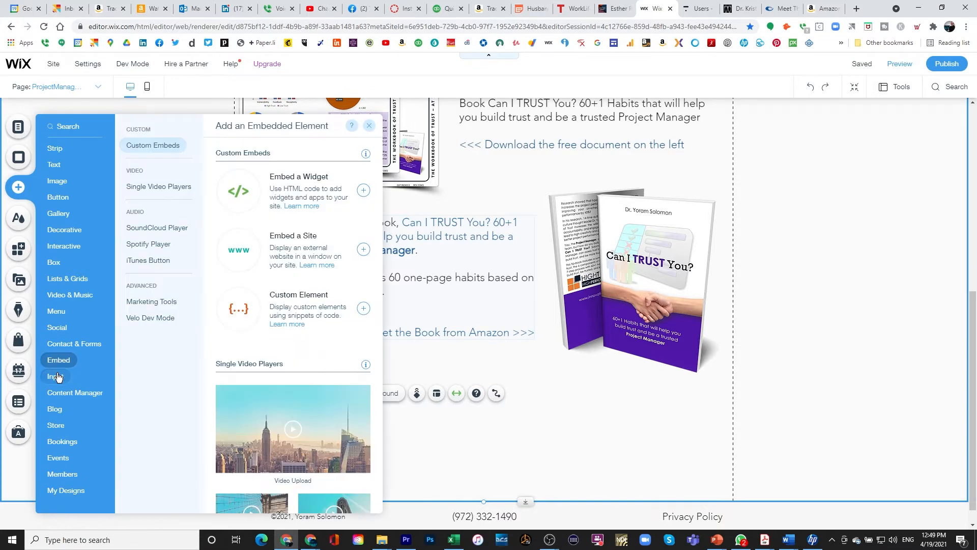
mouse_move(54, 375)
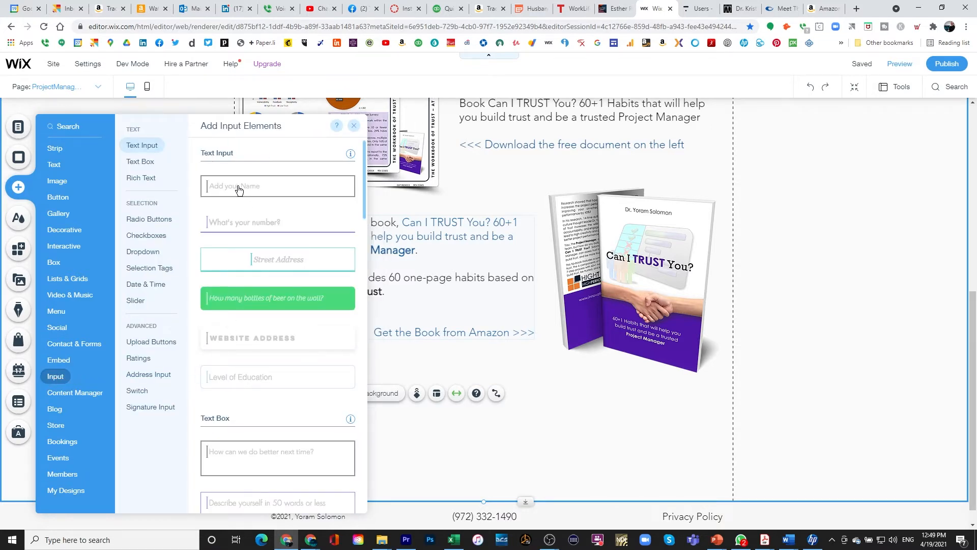
left_click(236, 223)
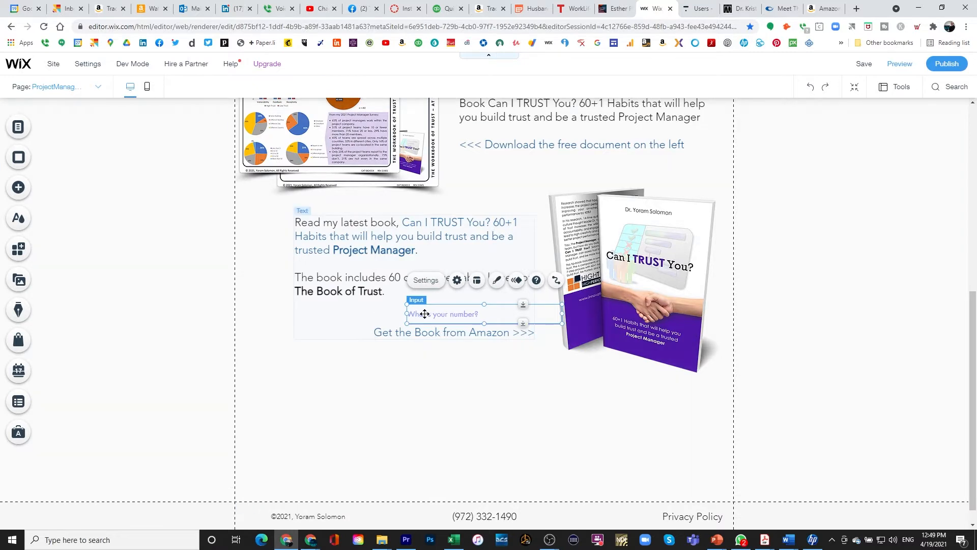
left_click_drag(425, 314, 284, 391)
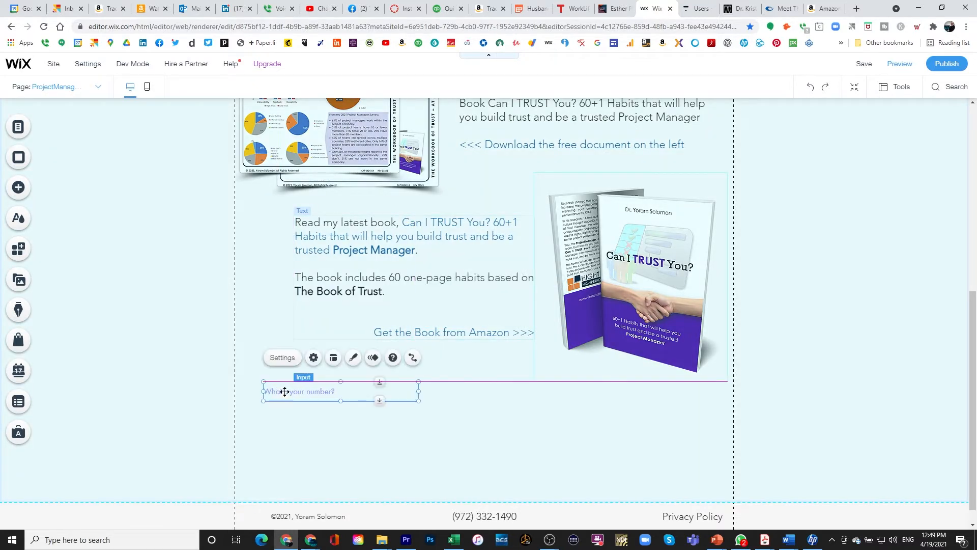
Set the input's placeholder to 'First Name' and its number format to Unformatted.
double_click(285, 392)
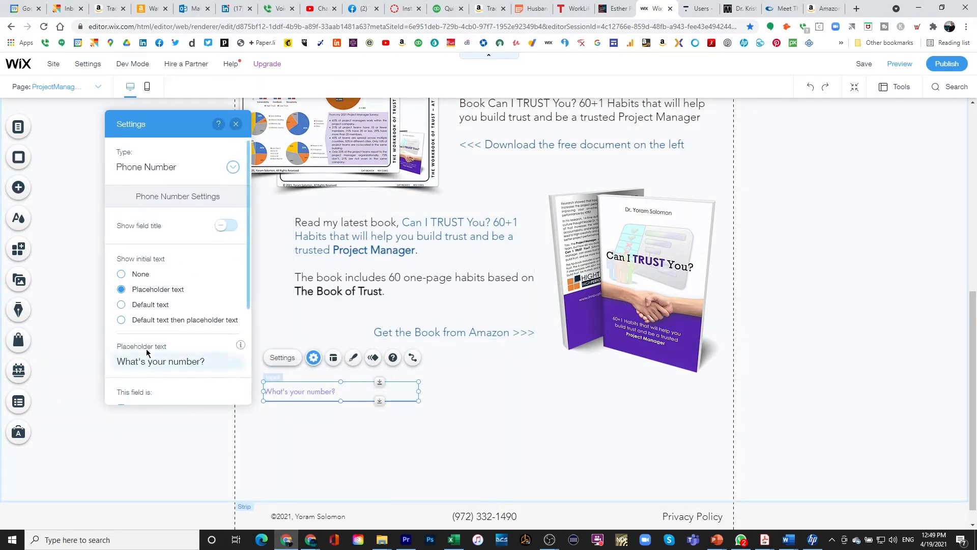
triple_click(142, 366)
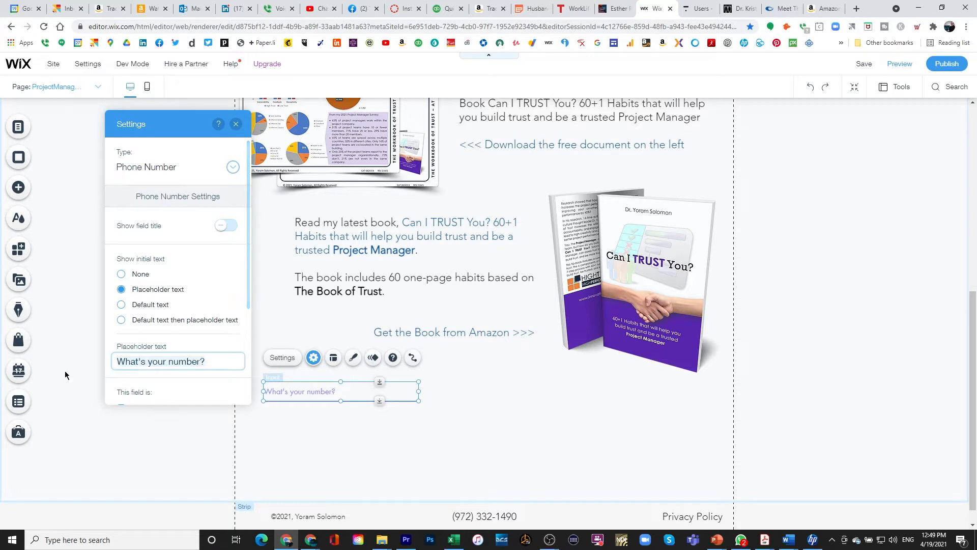
type("First Name")
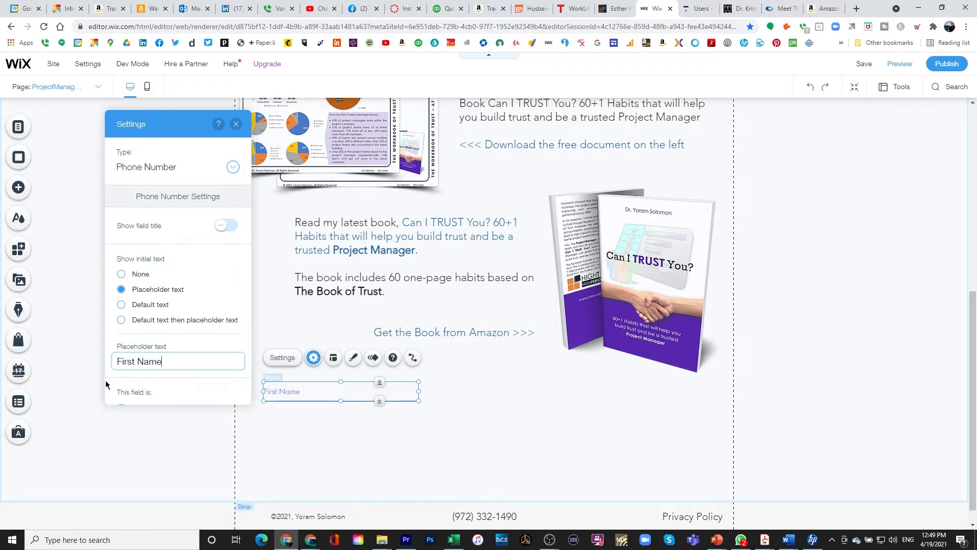
scroll(153, 338, "down", 2)
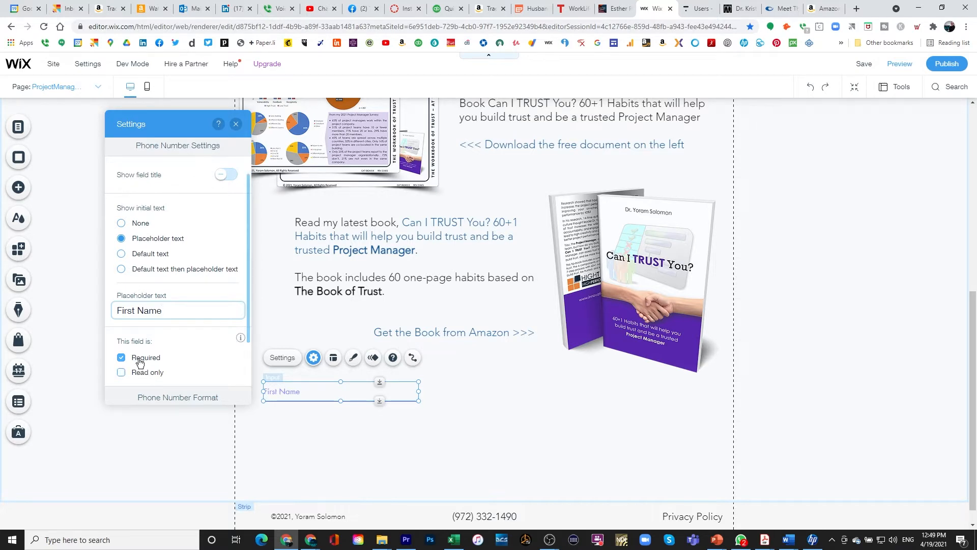
scroll(140, 362, "down", 1)
scroll(142, 321, "down", 1)
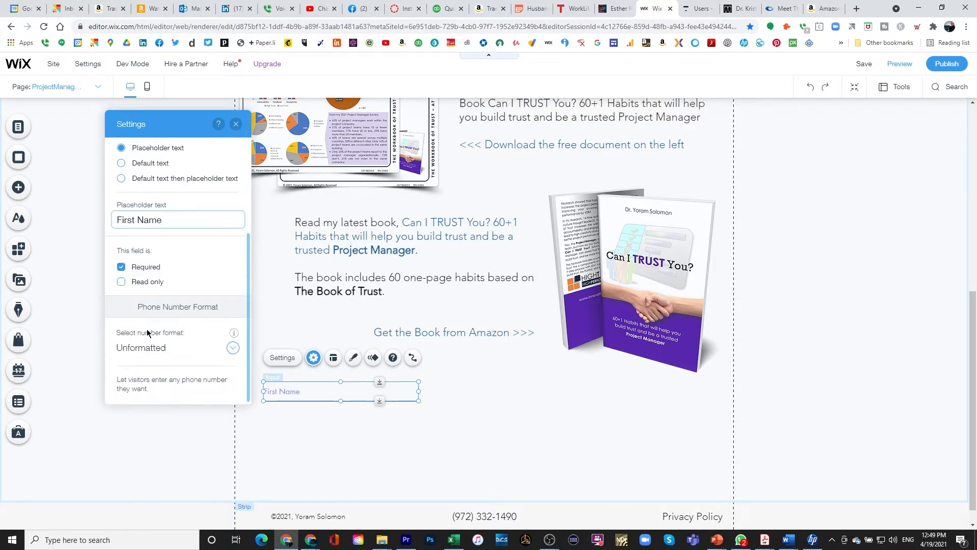
left_click(232, 350)
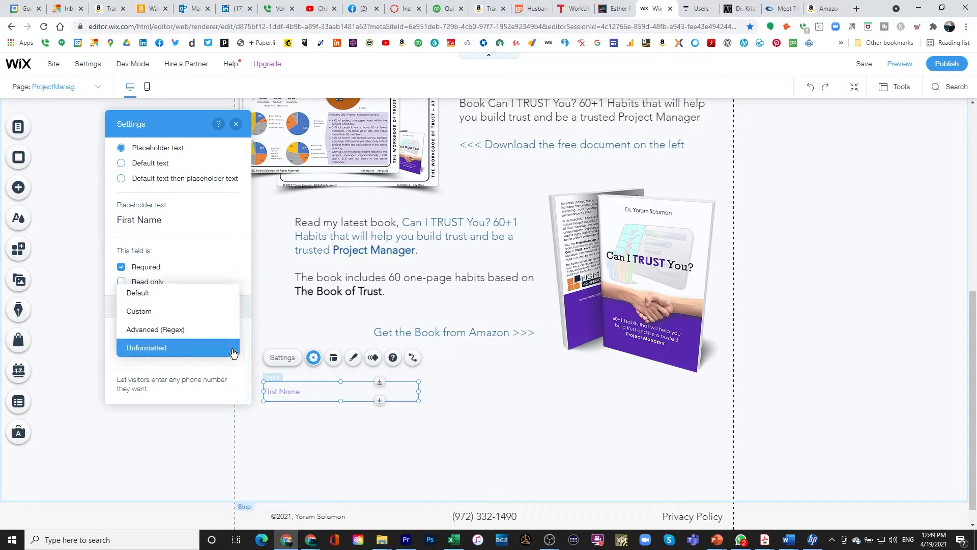
left_click(234, 351)
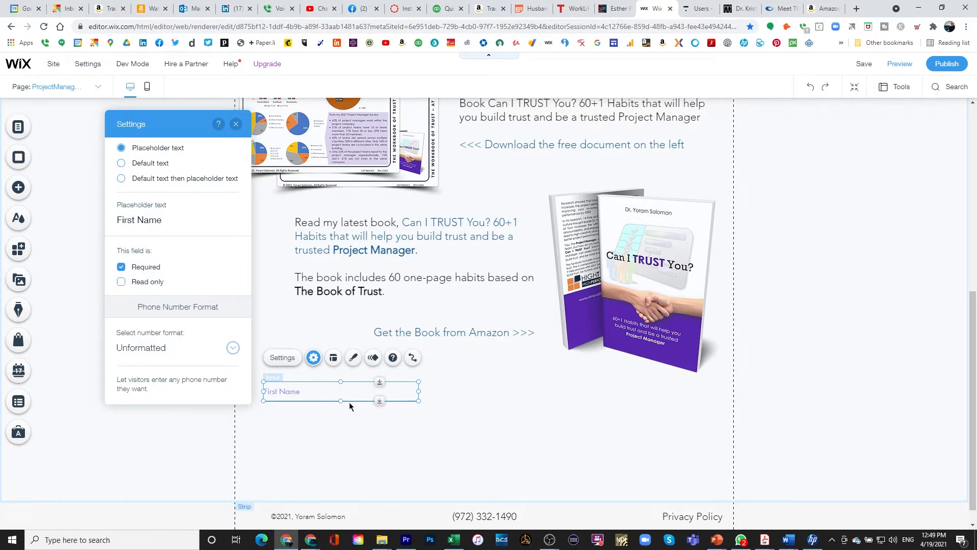
left_click(18, 188)
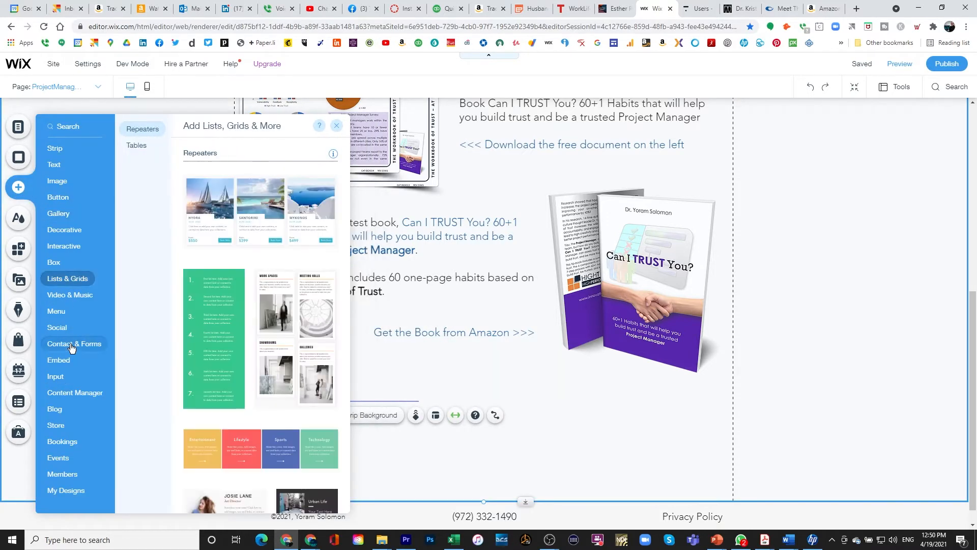
Drop a dataset under the book text and choose ProjectManagement as its collection.
mouse_move(72, 501)
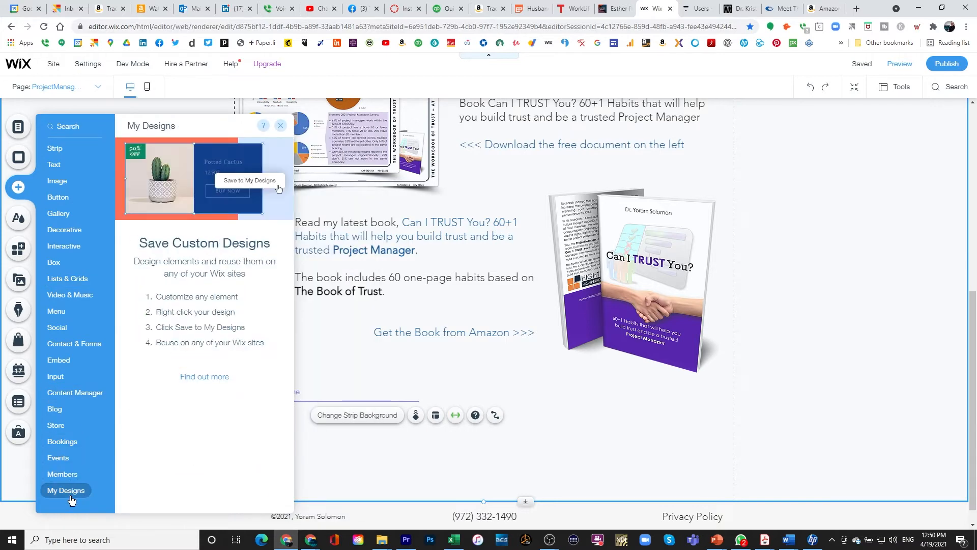
mouse_move(70, 394)
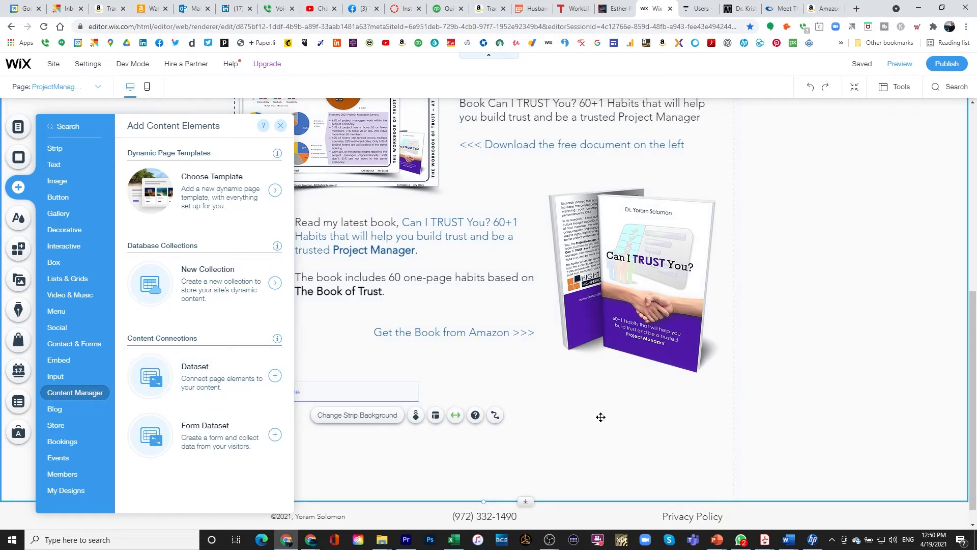
left_click(274, 375)
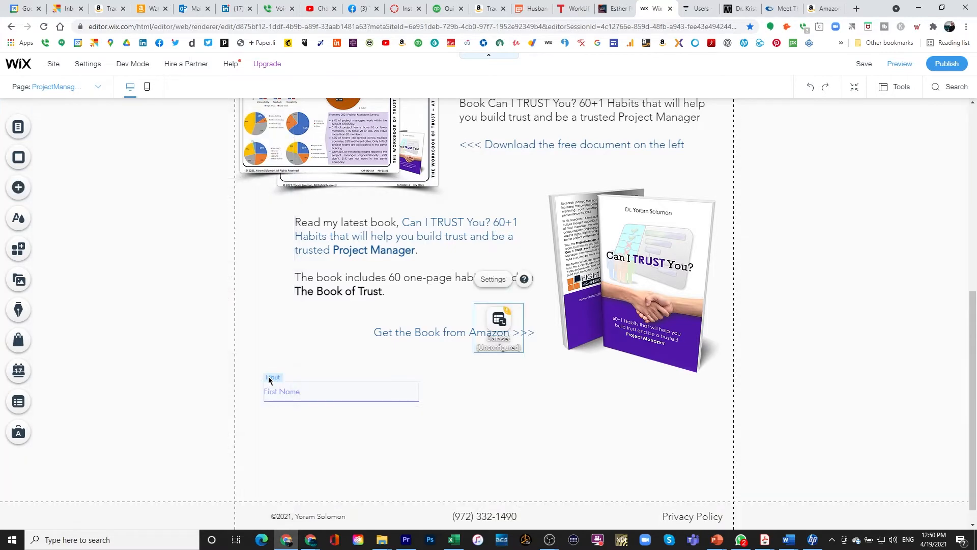
left_click_drag(507, 338, 607, 419)
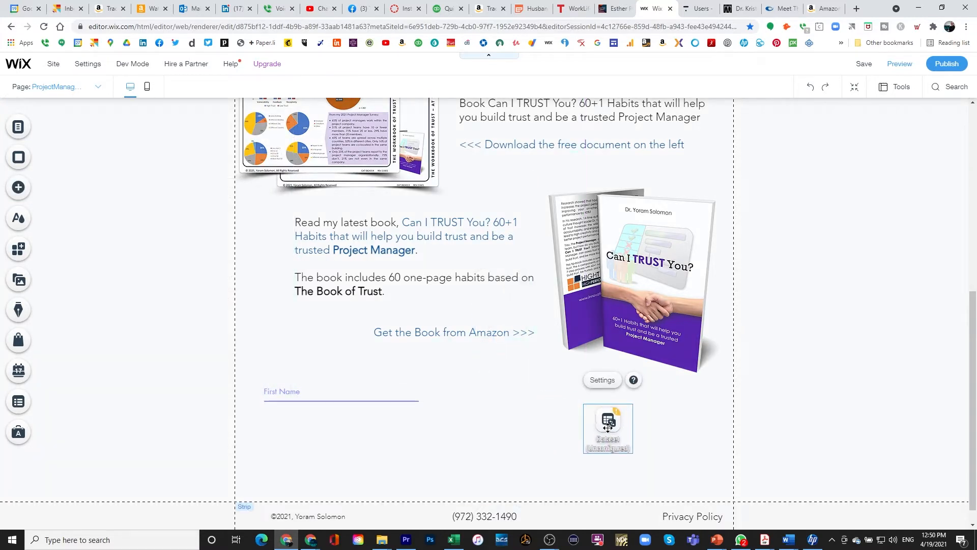
left_click(602, 380)
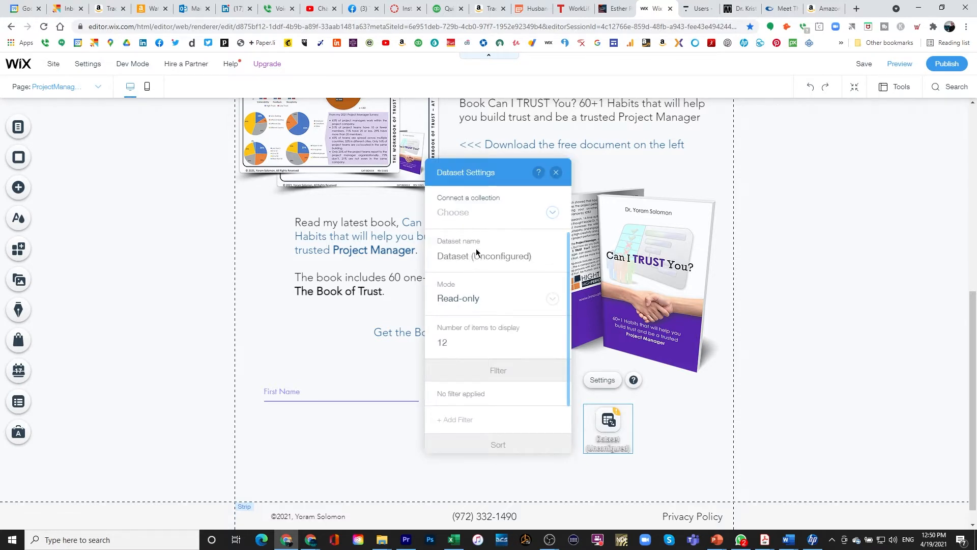
left_click(553, 213)
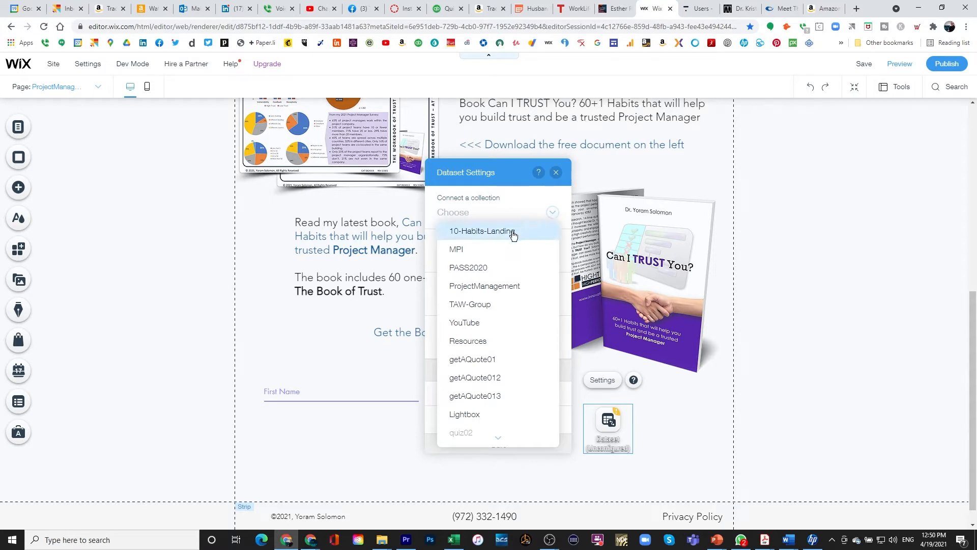
left_click(478, 289)
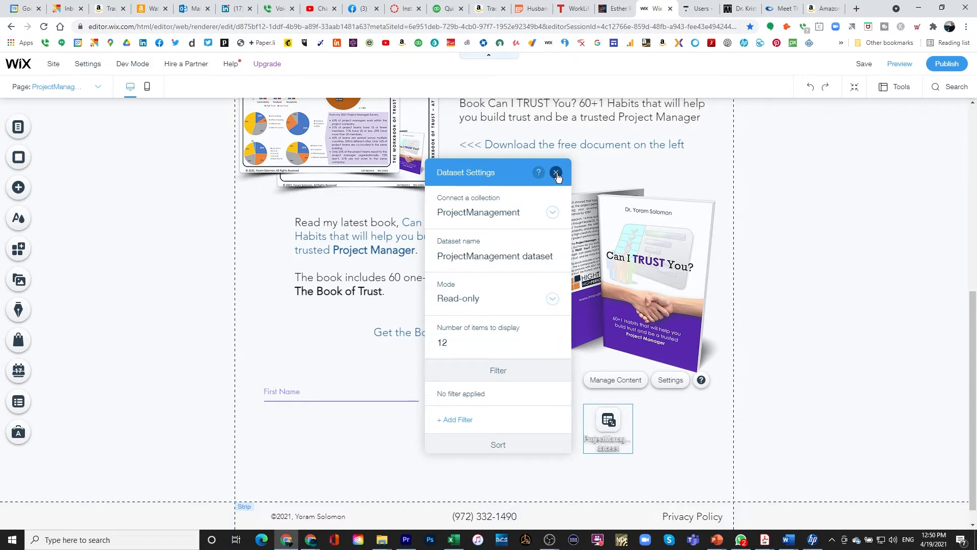
Switch the dataset's mode to Write-only and close its settings.
left_click(552, 301)
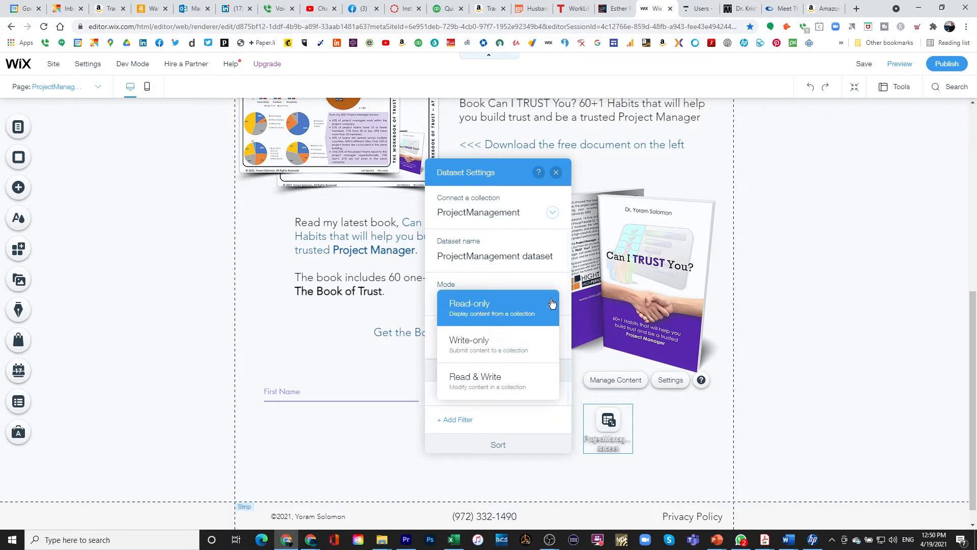
left_click(490, 349)
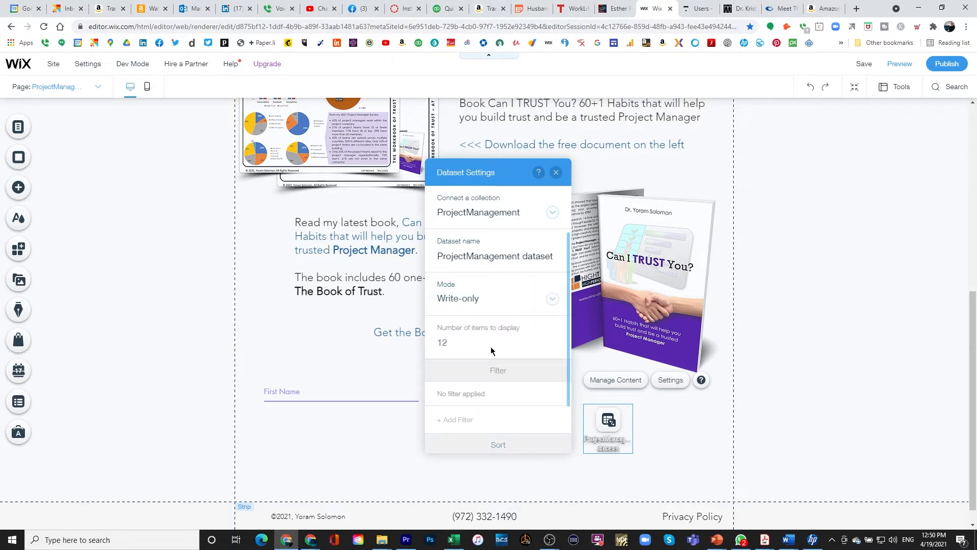
left_click(556, 173)
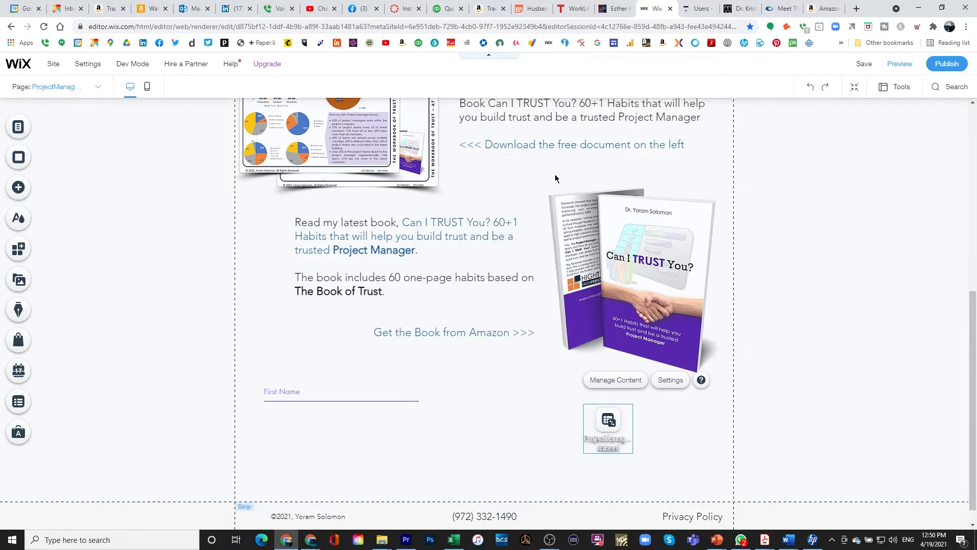
Connect the First Name input's value to the dataset's FirstName (Text) field.
left_click(320, 396)
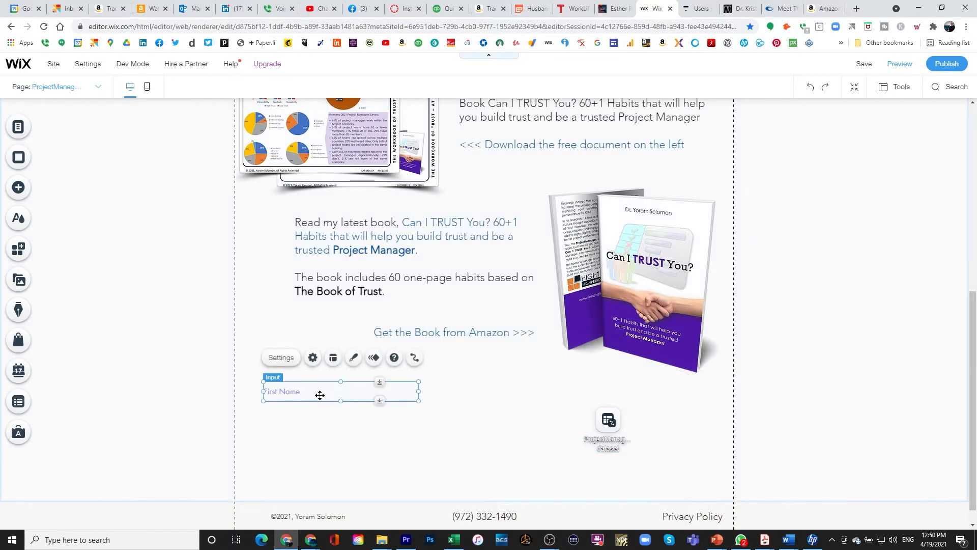
left_click(412, 358)
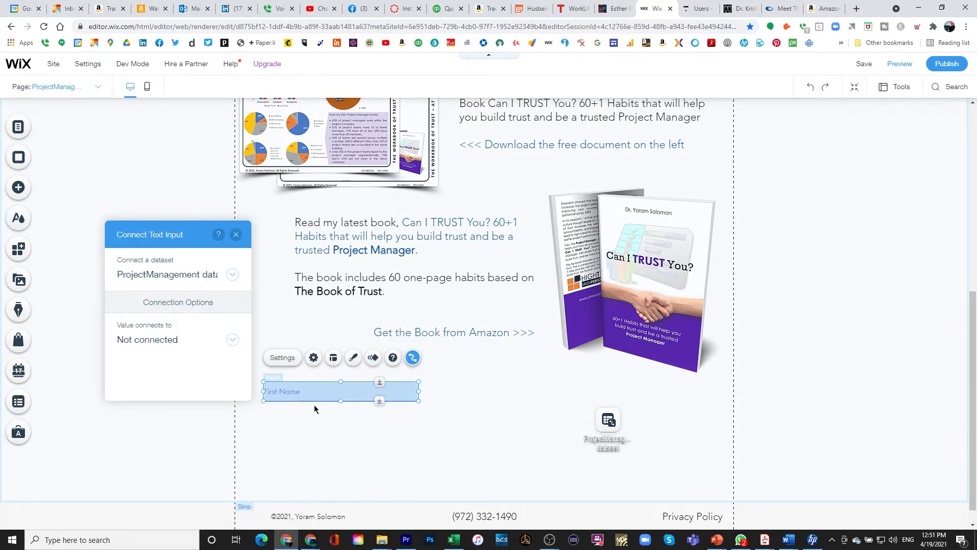
left_click(181, 339)
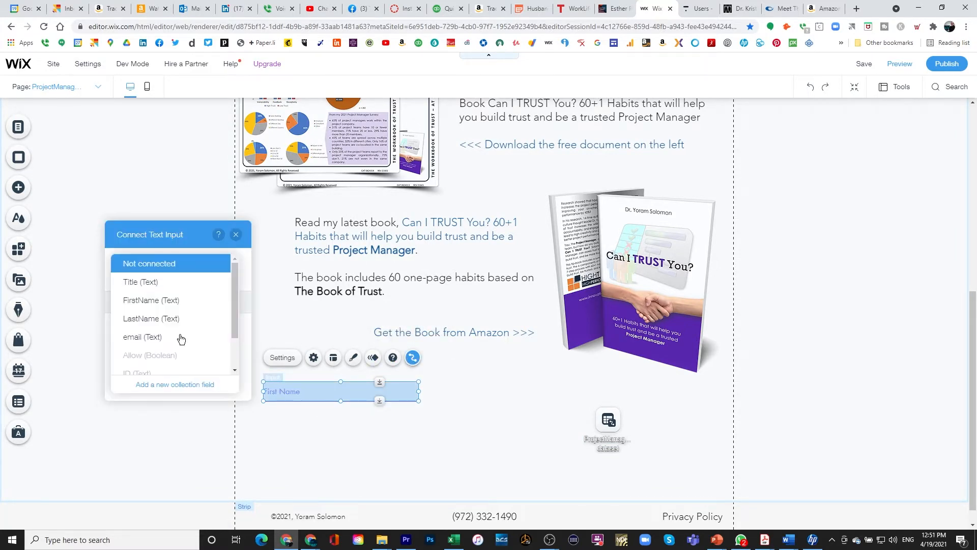
left_click(145, 301)
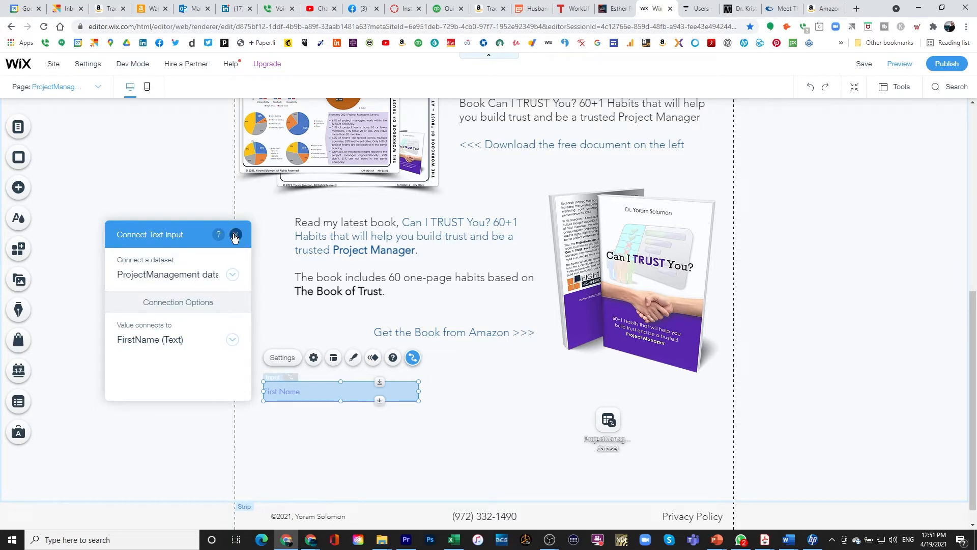
left_click(235, 236)
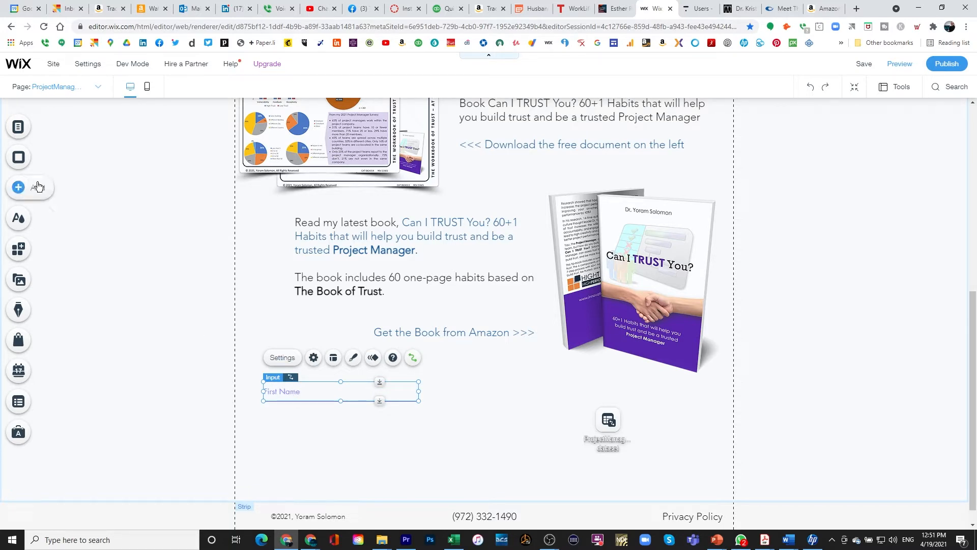
Drag a 'What's your number?' text input directly under the First Name field.
left_click(18, 188)
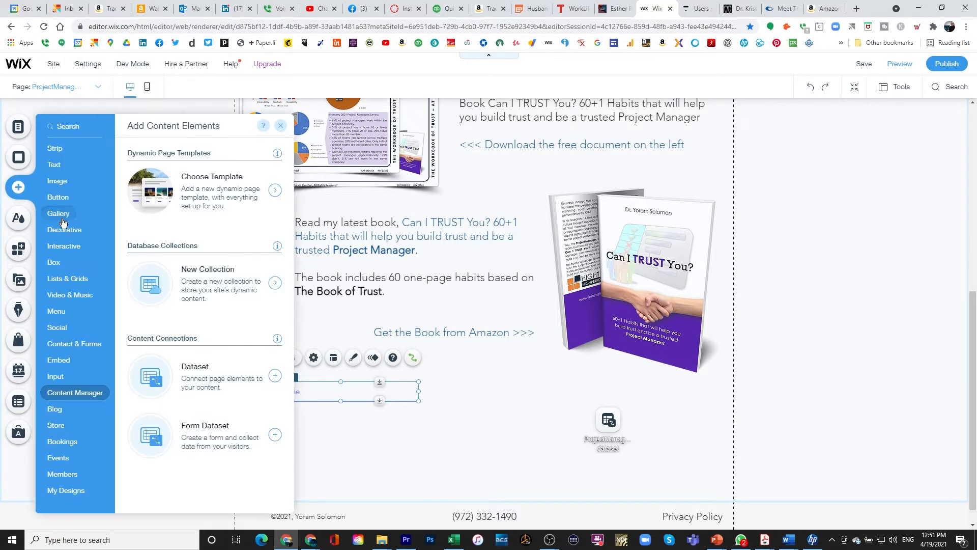
mouse_move(61, 376)
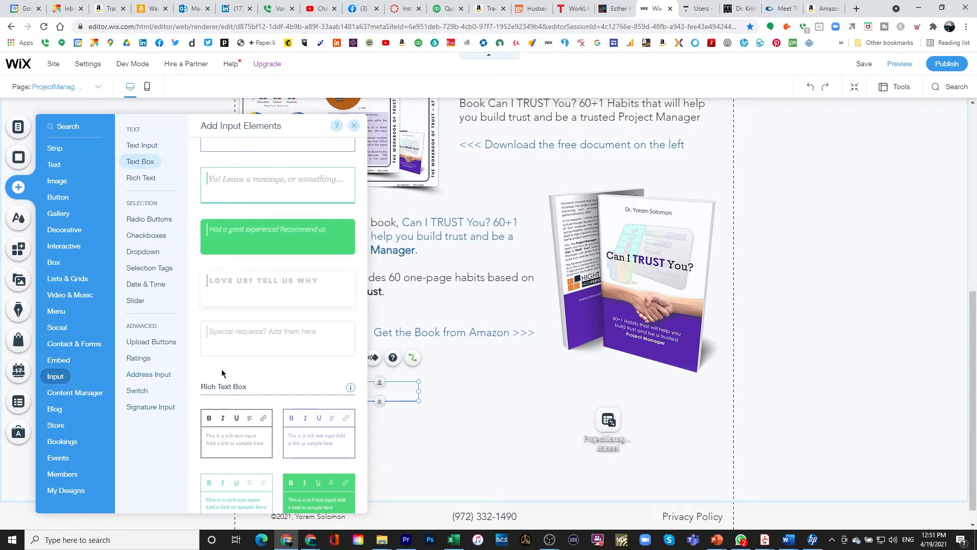
scroll(265, 329, "up", 2)
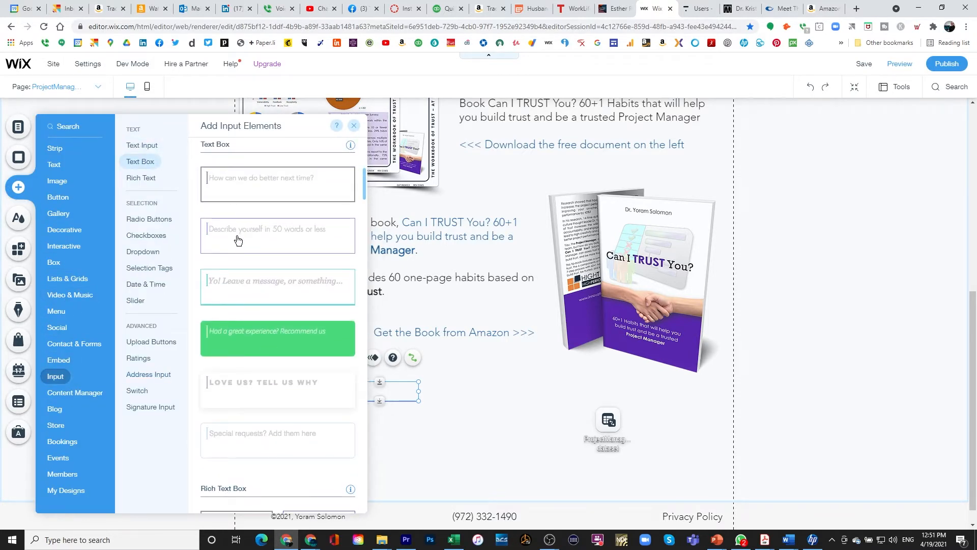
scroll(235, 239, "up", 2)
scroll(234, 238, "down", 2)
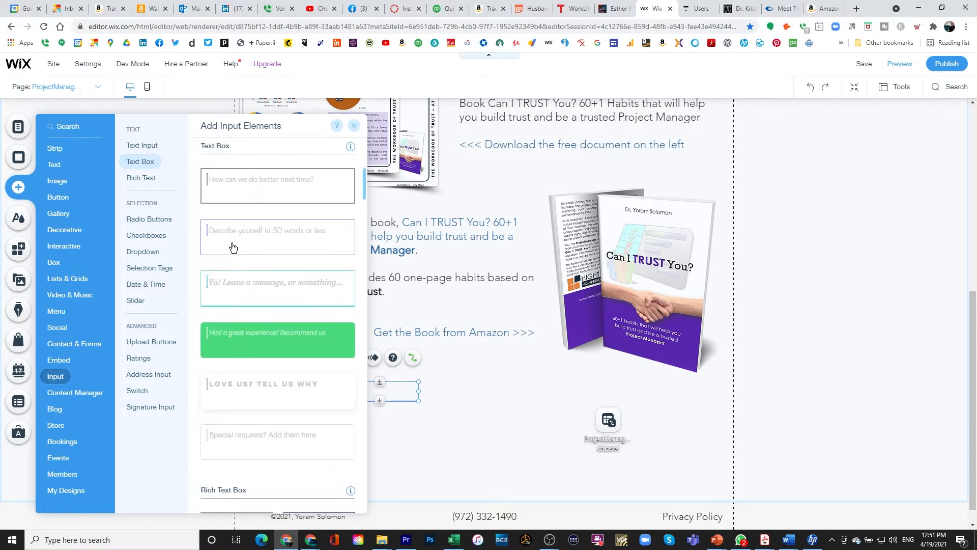
scroll(233, 247, "up", 5)
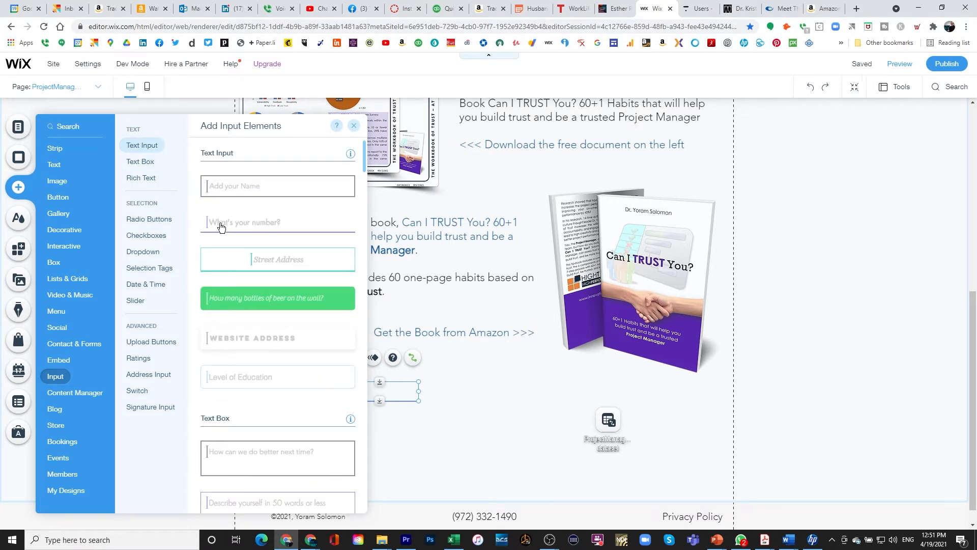
left_click_drag(220, 227, 292, 423)
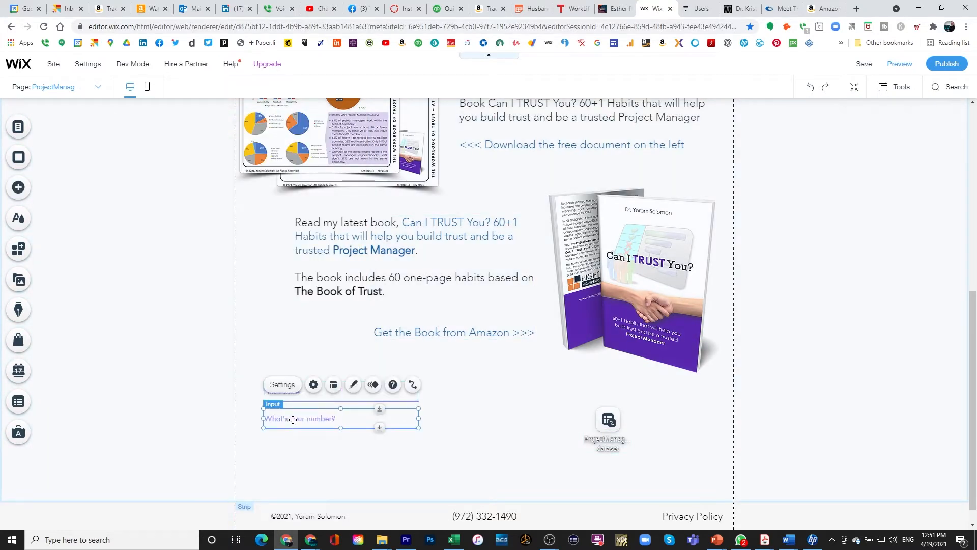
Set the new input's placeholder to 'Last Name' and make it optional.
double_click(293, 419)
left_click(145, 385)
type("Last Name")
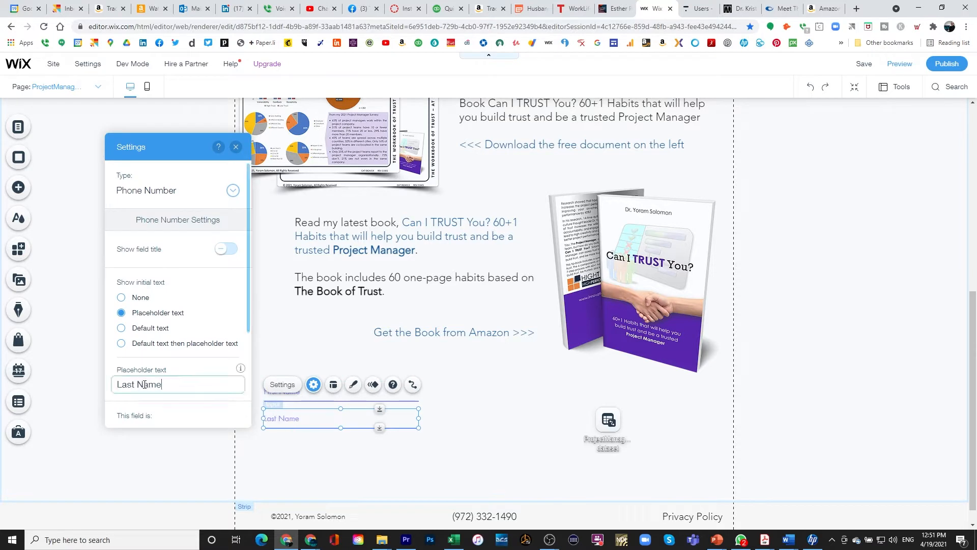
scroll(205, 356, "down", 3)
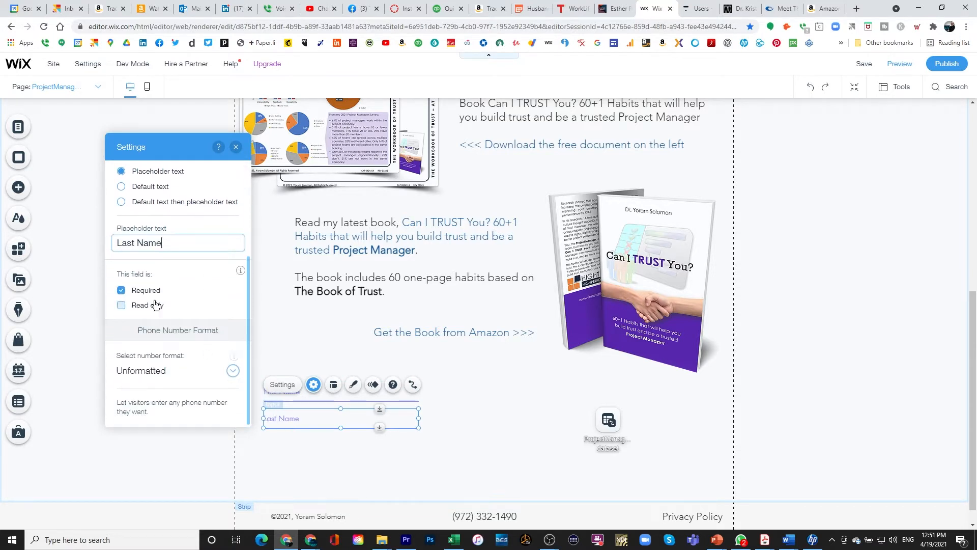
left_click(122, 291)
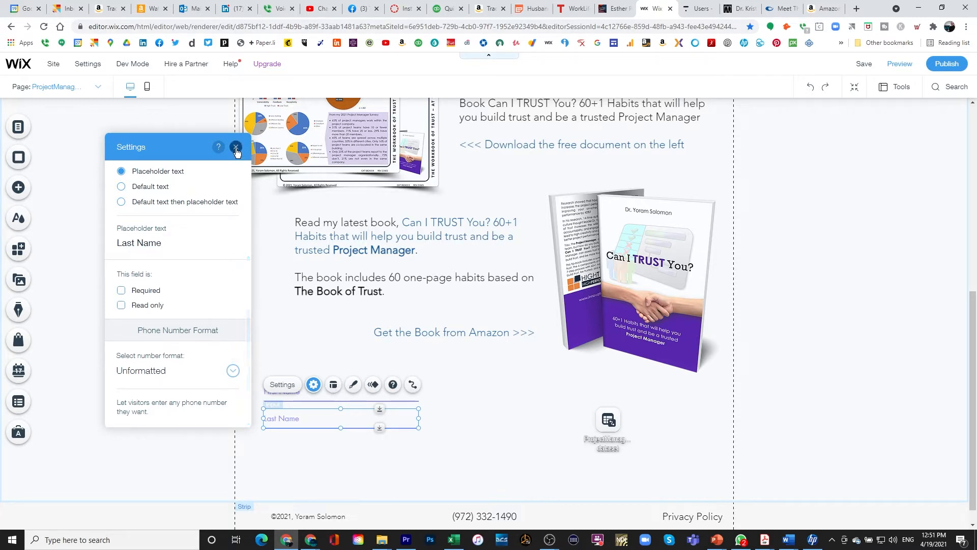
Link the Last Name input to the dataset's LastName (Text) field.
left_click(413, 386)
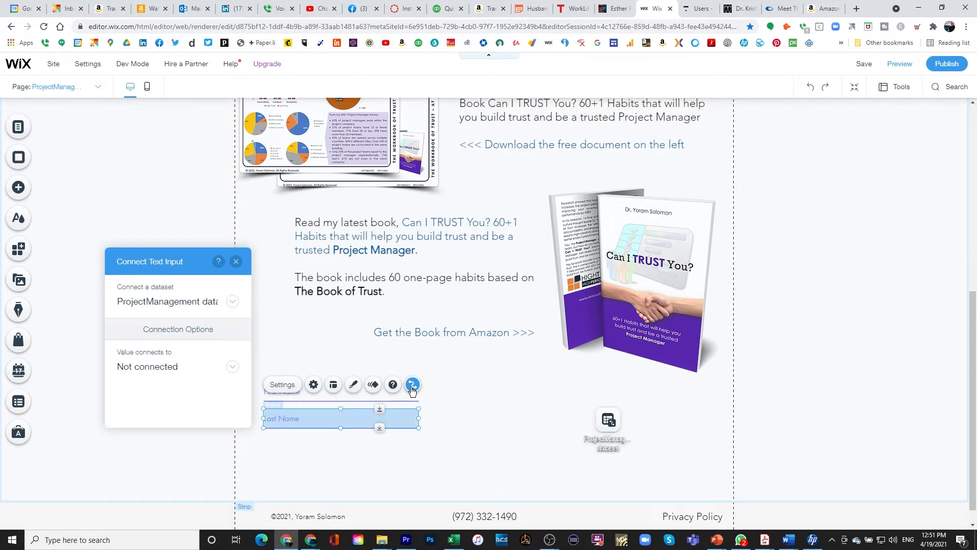
left_click(170, 367)
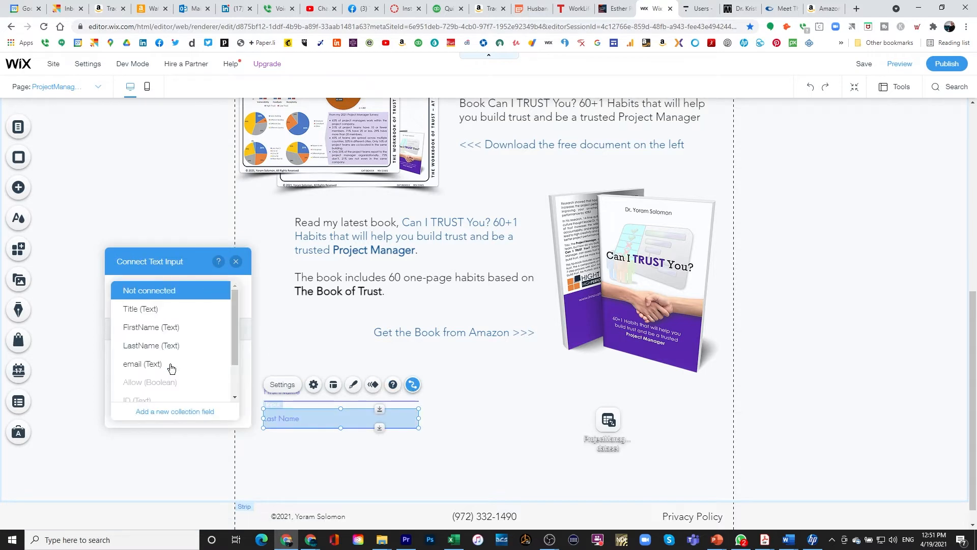
left_click(151, 350)
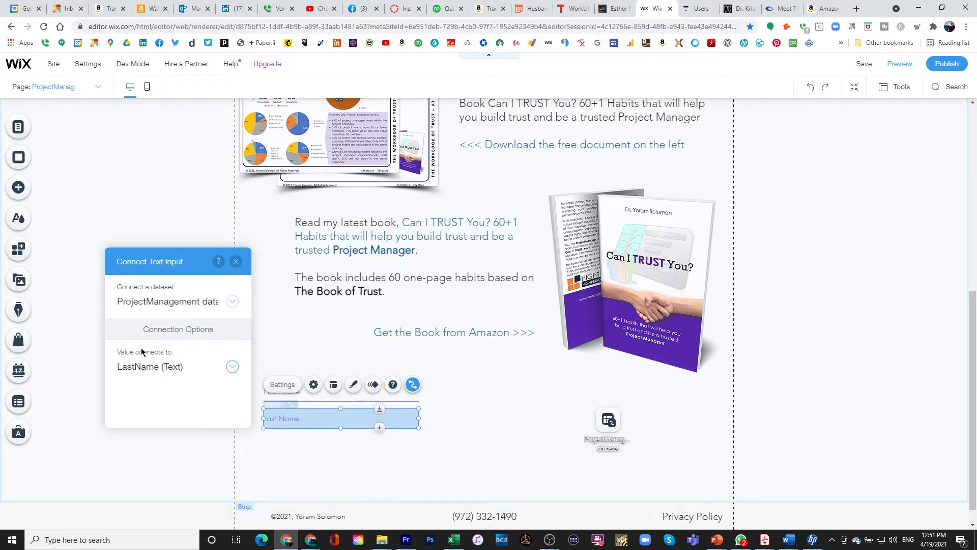
left_click(326, 464)
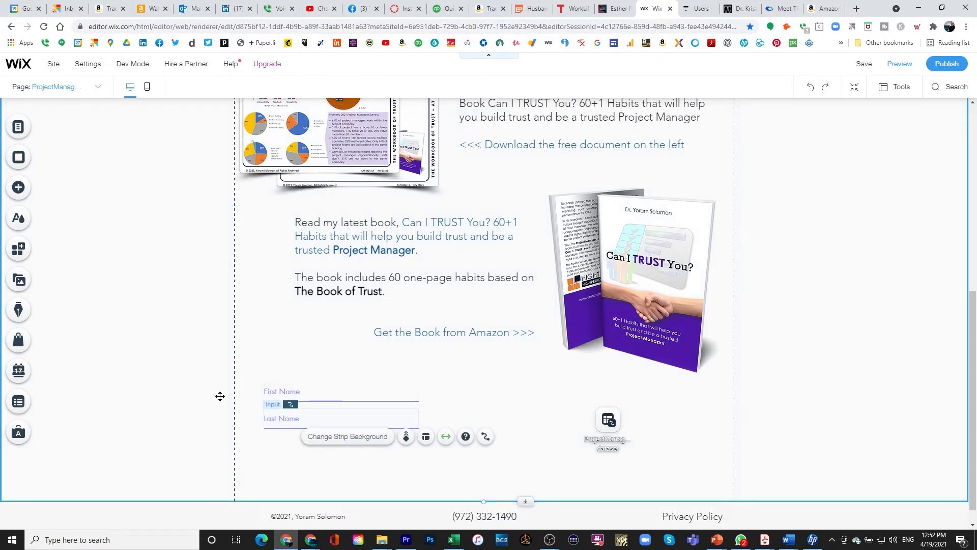
Add another 'What's your number?' input below the name fields.
left_click(16, 189)
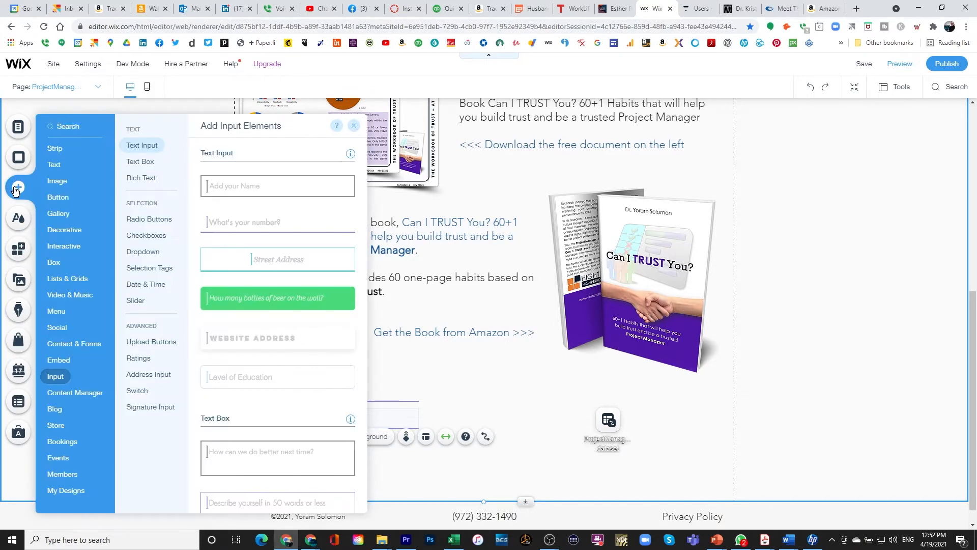
left_click(60, 186)
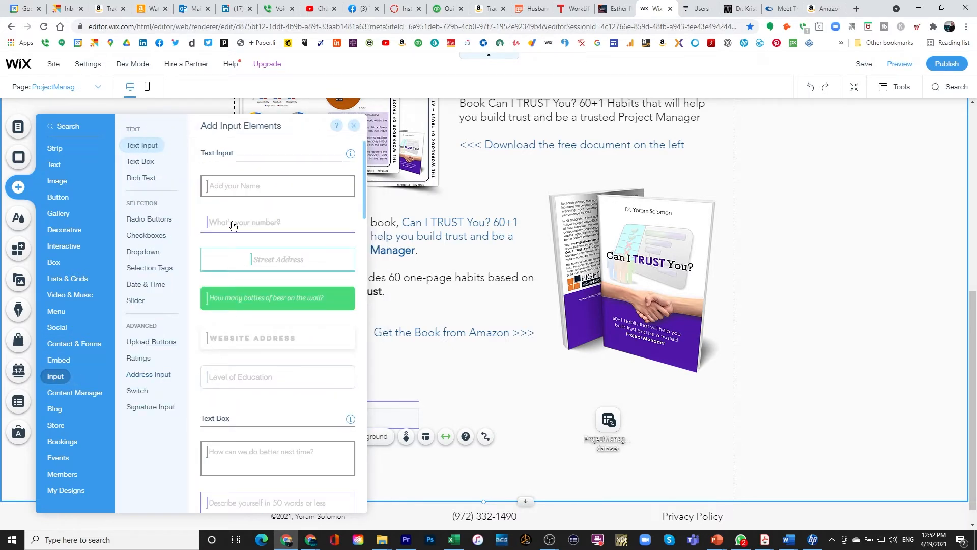
left_click_drag(231, 224, 431, 472)
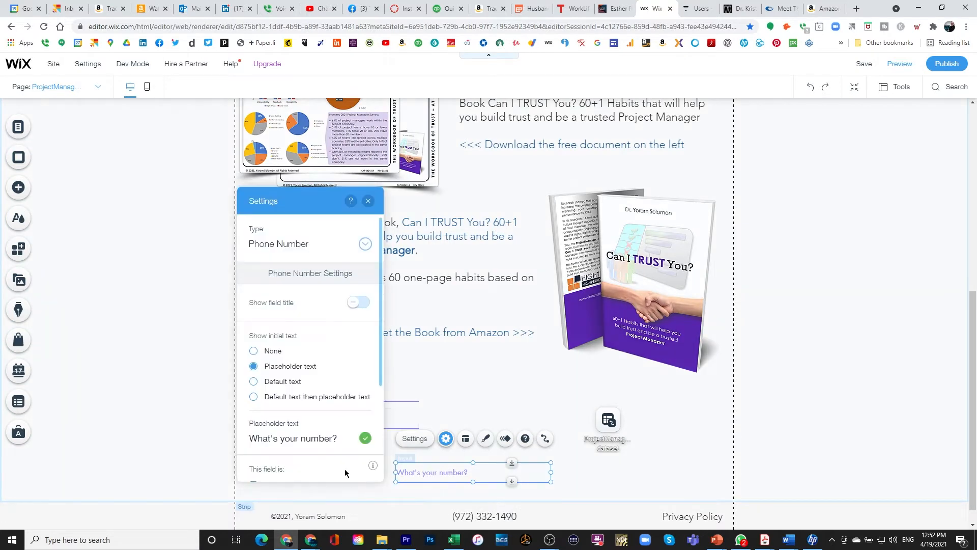
Give that input the placeholder 'Email Address' and an Unformatted number format.
triple_click(305, 438)
type("Email")
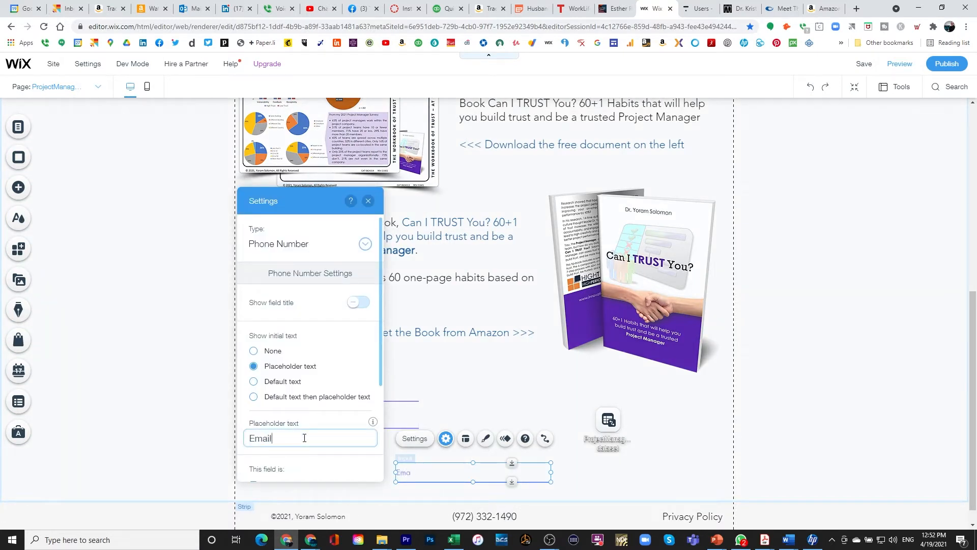
type(" Address")
scroll(277, 399, "down", 3)
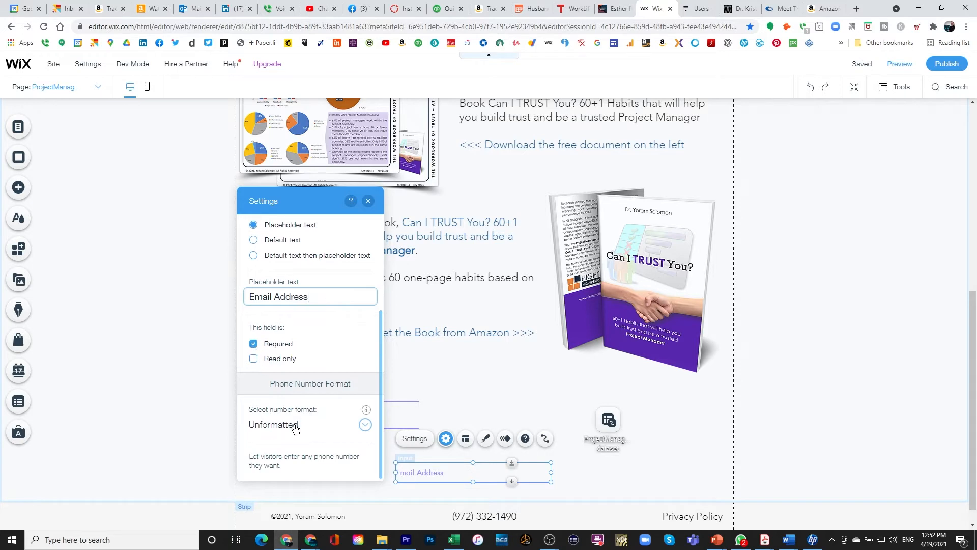
left_click(365, 426)
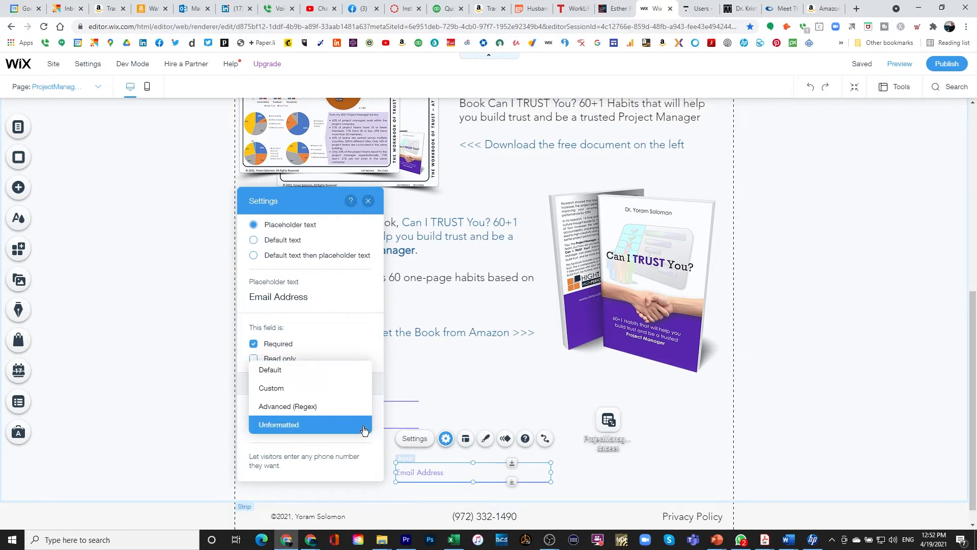
left_click(288, 425)
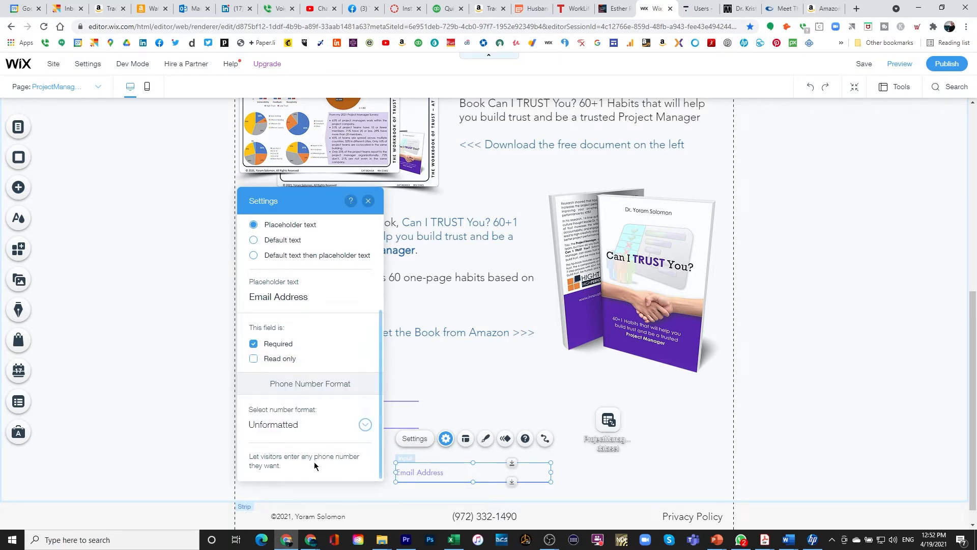
left_click(368, 201)
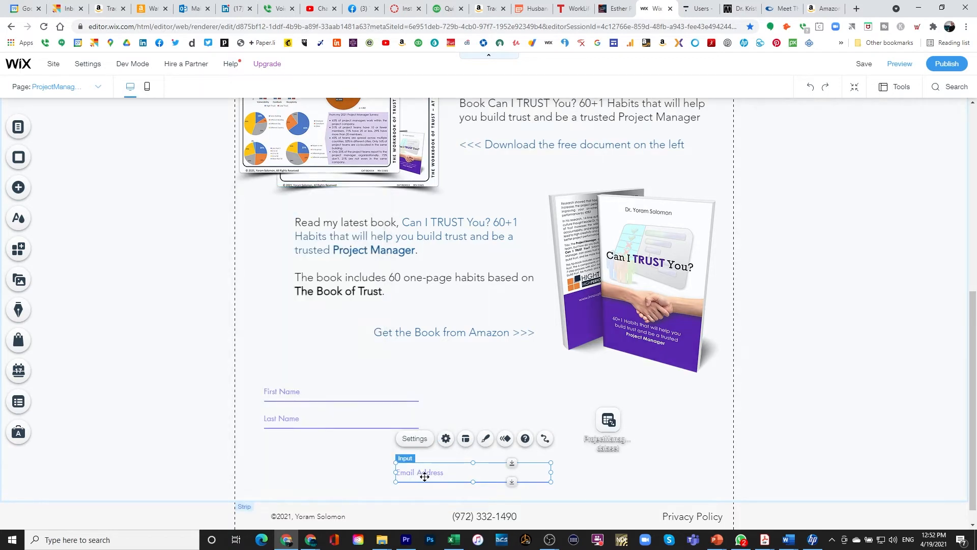
Move the Email Address input under Last Name and connect its value to the email (Text) field.
left_click_drag(423, 475, 290, 461)
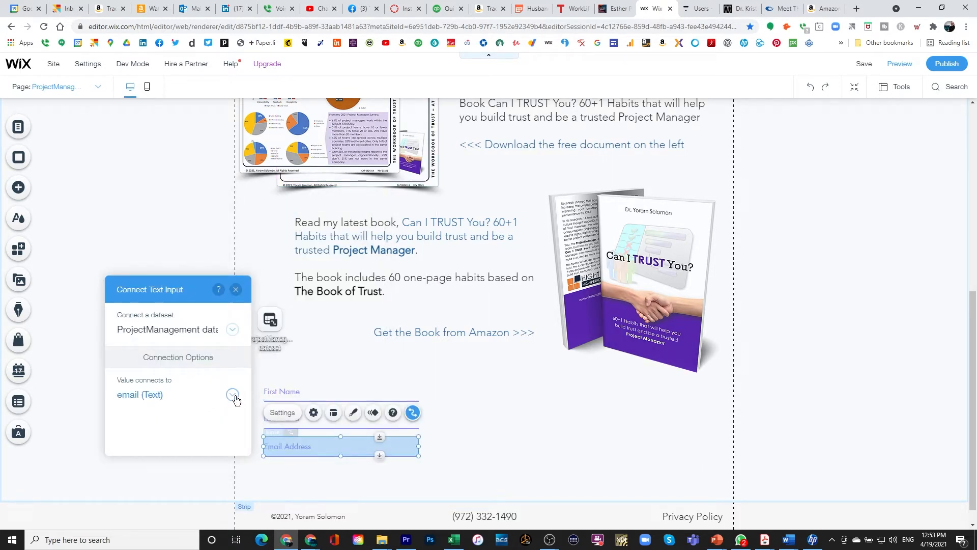
left_click(233, 395)
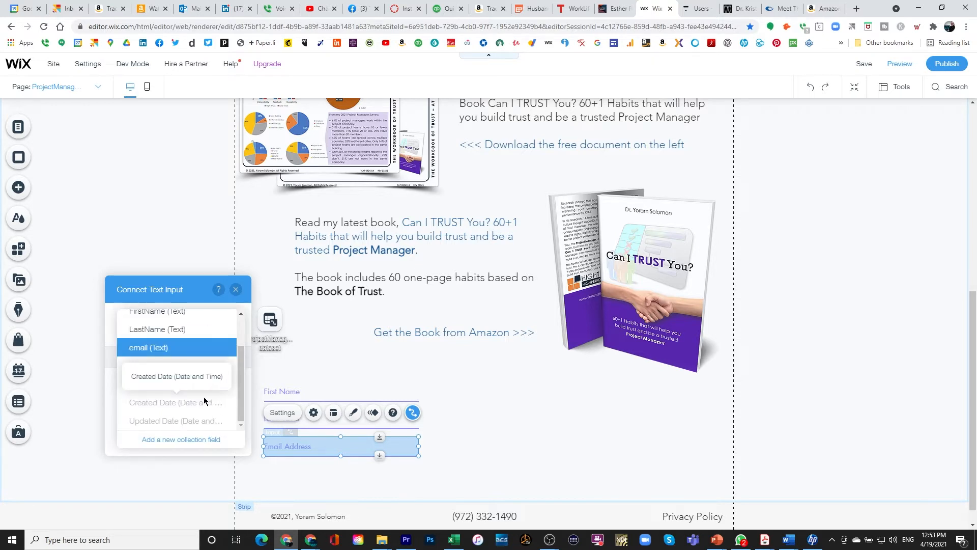
left_click(170, 347)
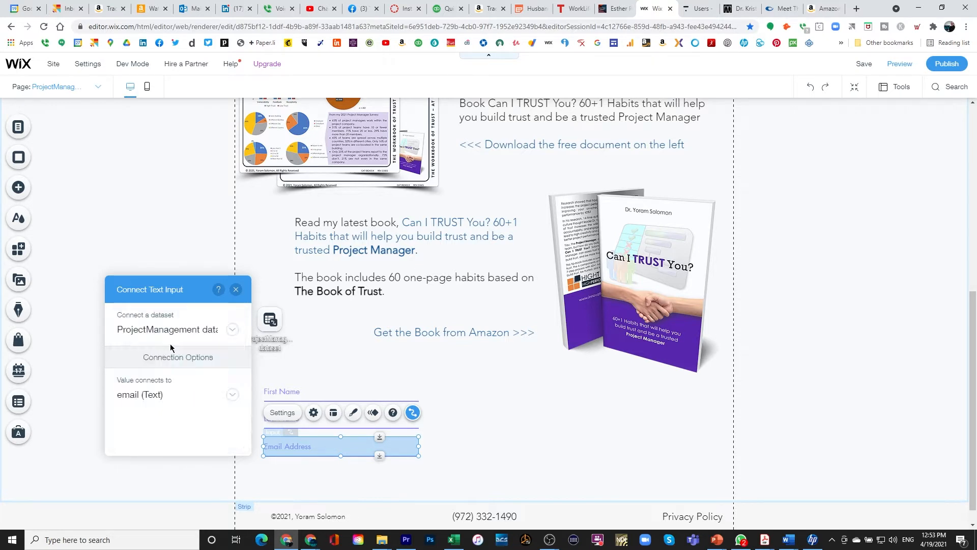
left_click(236, 289)
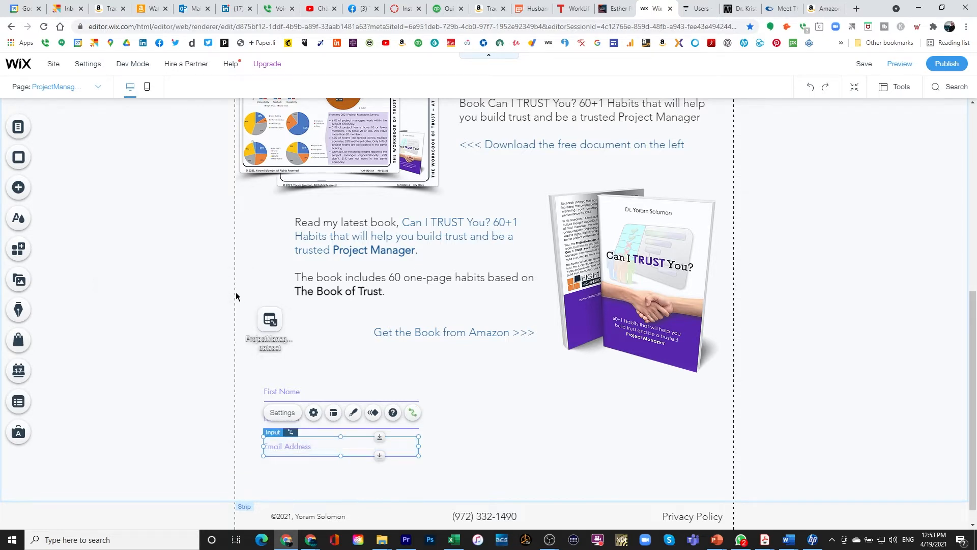
Review the email field's settings, then bring up the Input elements catalogue.
left_click(314, 413)
scroll(139, 356, "down", 3)
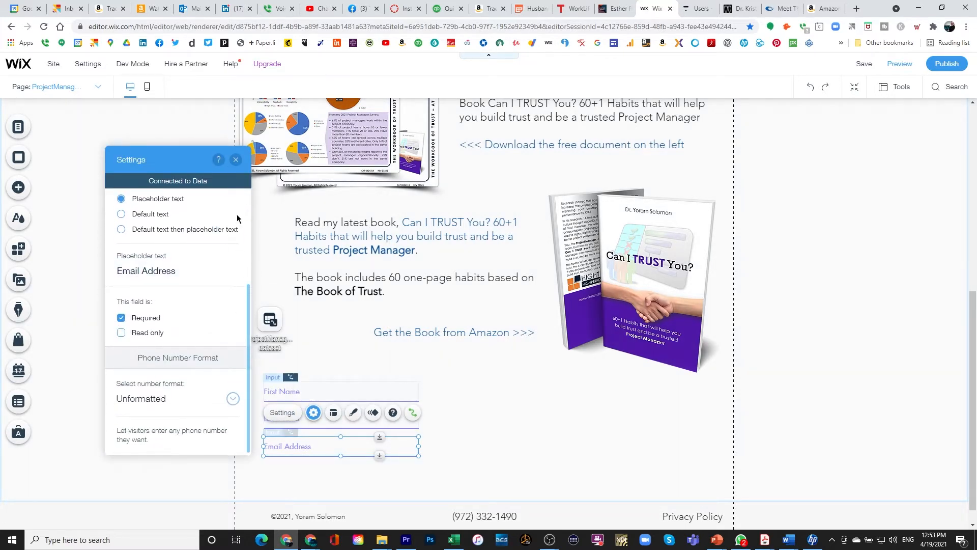
left_click(235, 159)
left_click(525, 488)
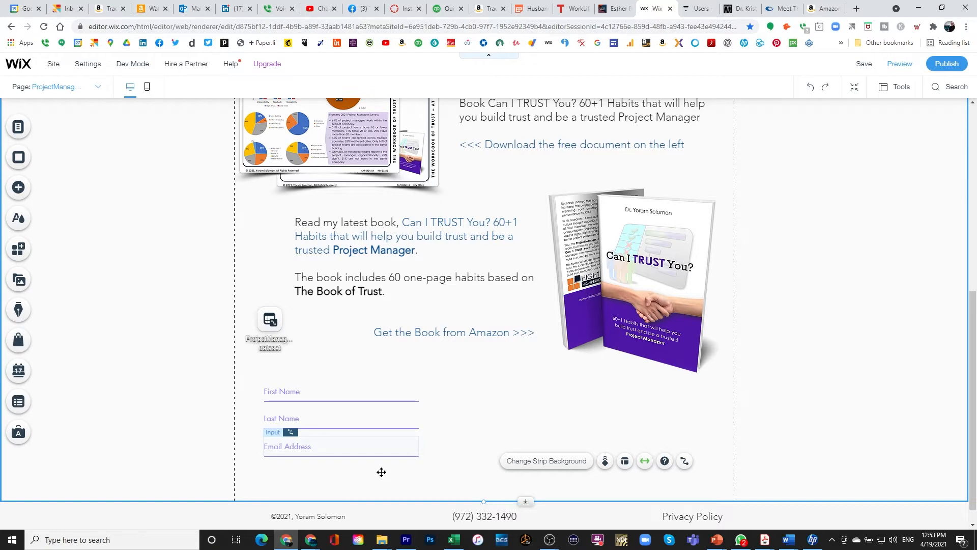
left_click(17, 189)
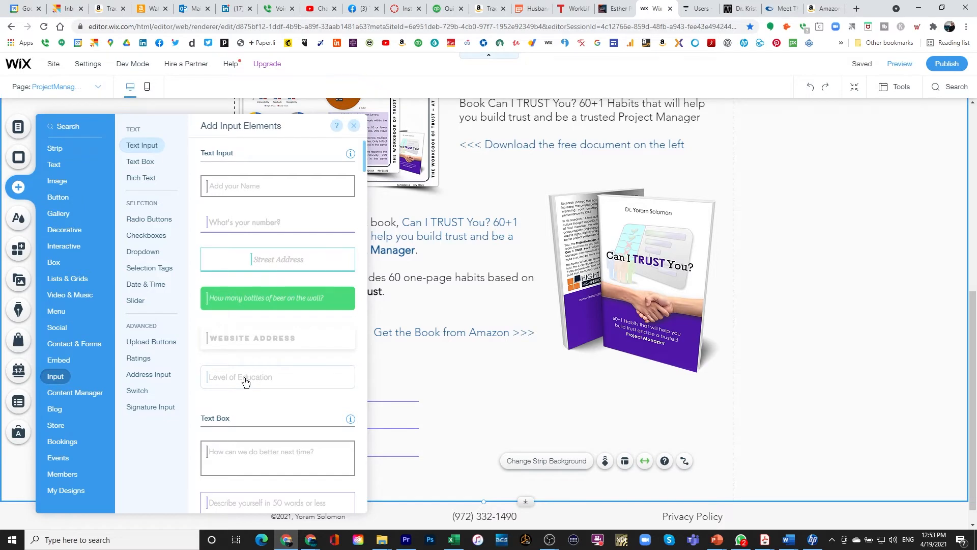
left_click(152, 218)
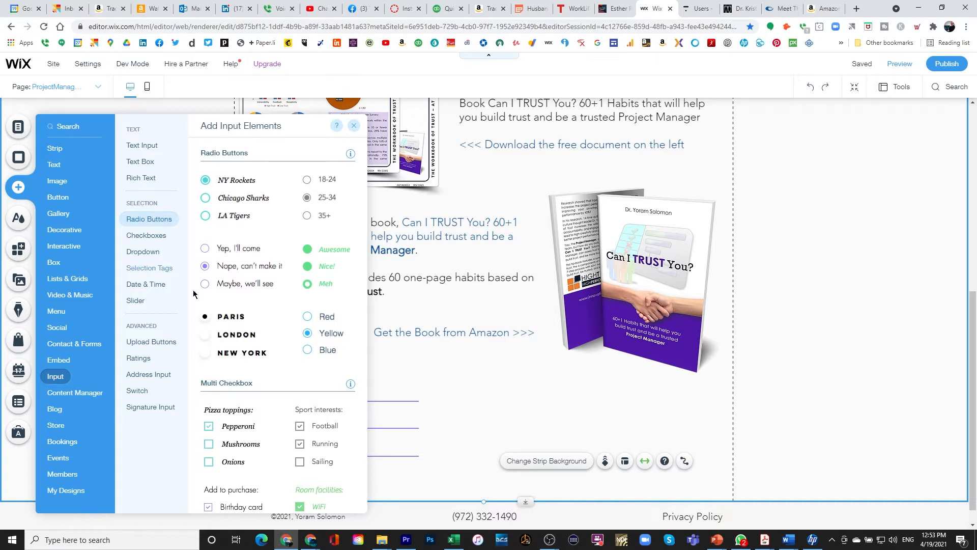
scroll(219, 408, "down", 2)
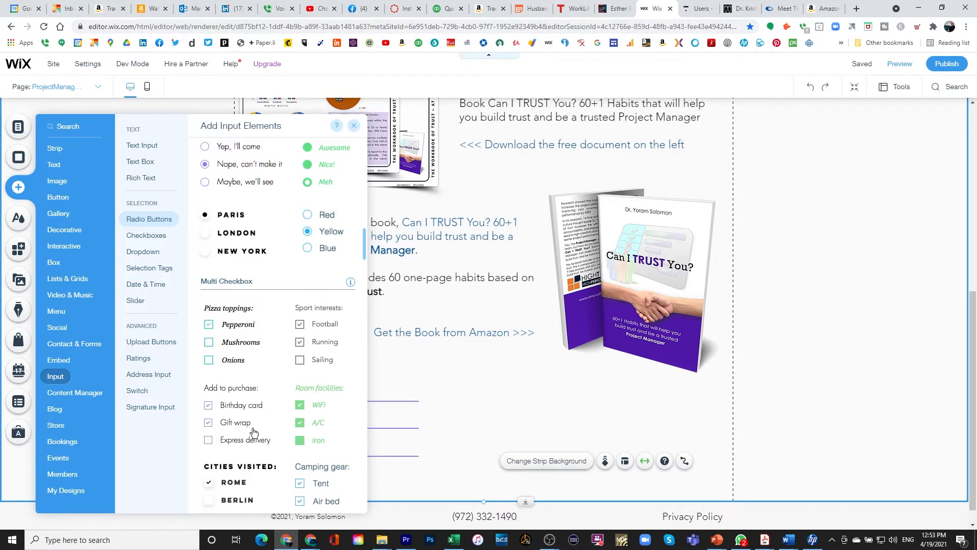
scroll(254, 432, "up", 5)
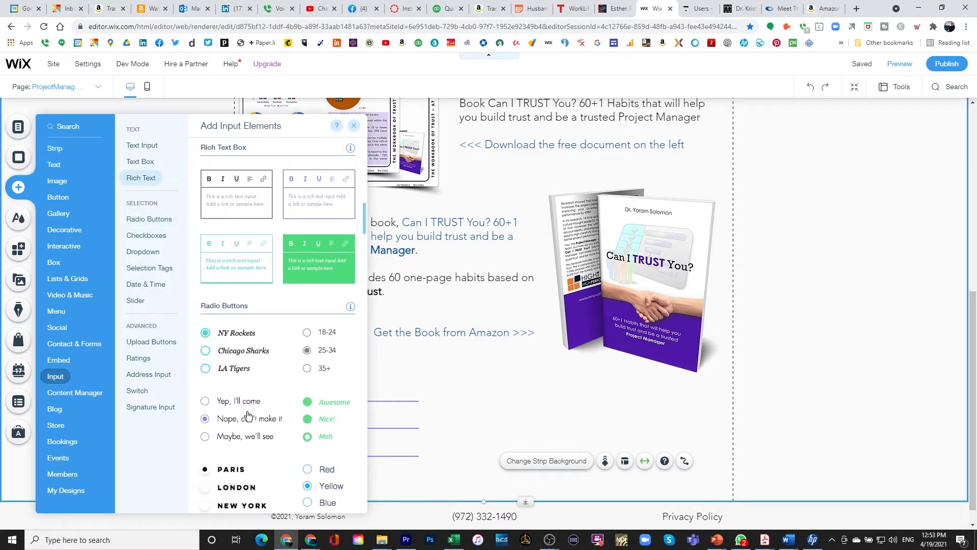
scroll(248, 415, "up", 3)
scroll(248, 416, "up", 4)
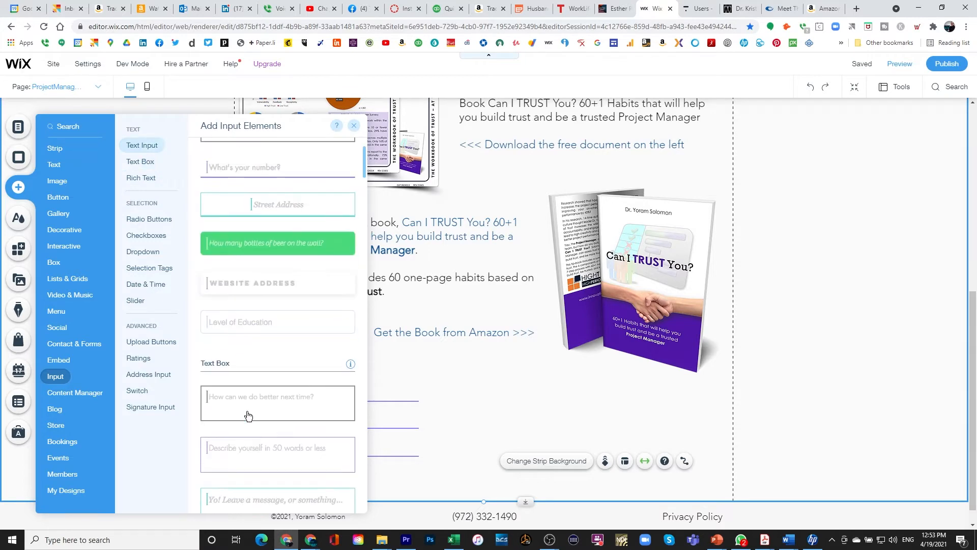
scroll(249, 416, "down", 6)
scroll(248, 416, "down", 5)
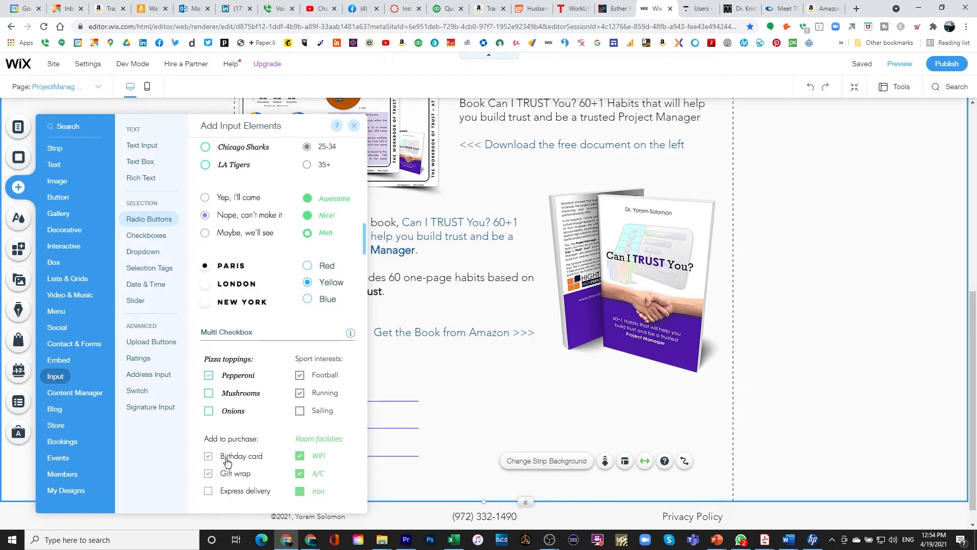
Drop the 'Add to purchase' checkbox group beside First Name and review its choices.
left_click_drag(228, 462, 396, 477)
scroll(392, 477, "down", 1)
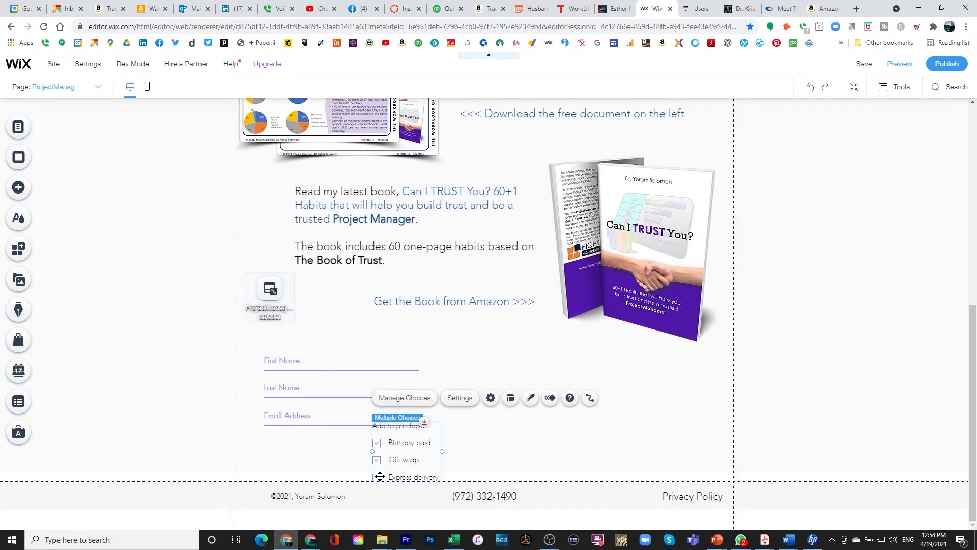
left_click_drag(403, 448, 462, 410)
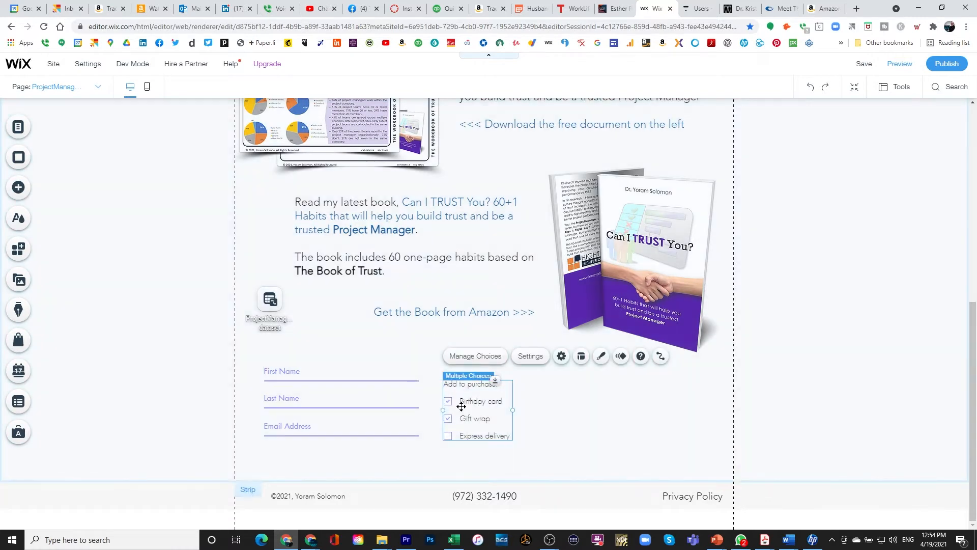
left_click(466, 356)
left_click(465, 356)
Delete the Birthday card and Gift wrap choices from the checkbox group.
left_click(475, 356)
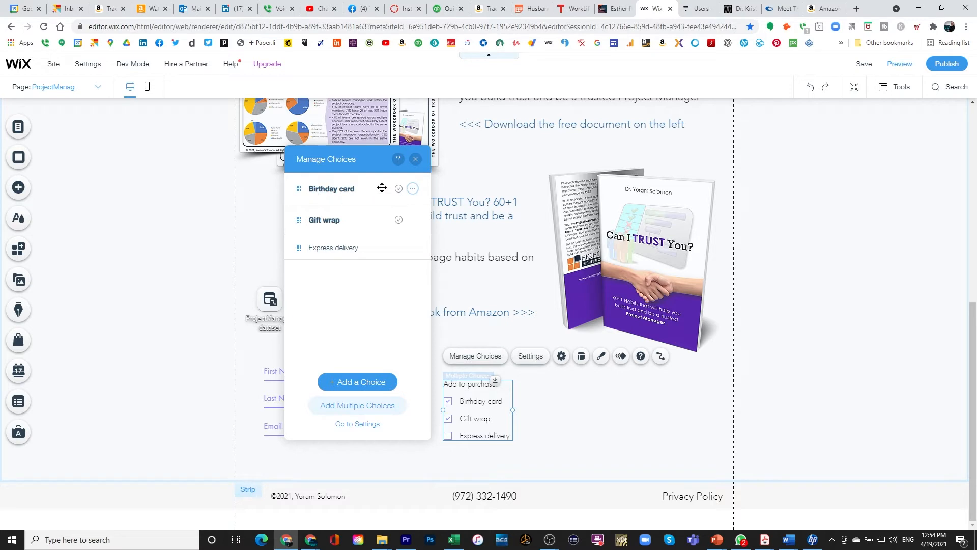
left_click(413, 190)
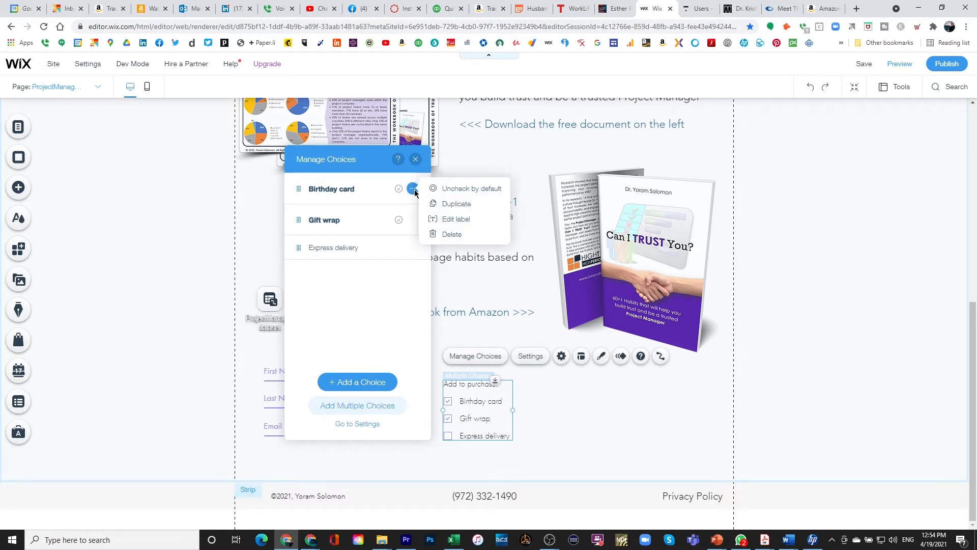
left_click(449, 236)
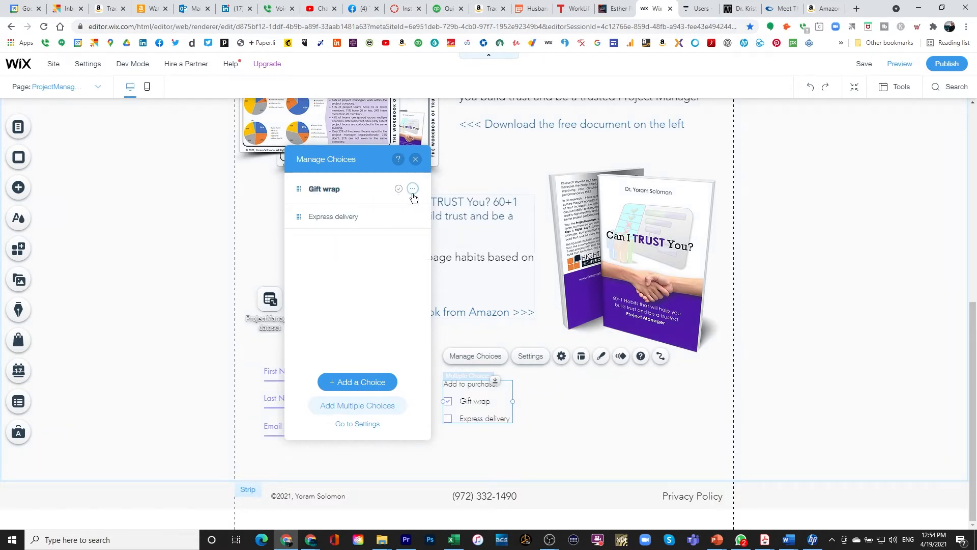
left_click(412, 190)
left_click(434, 234)
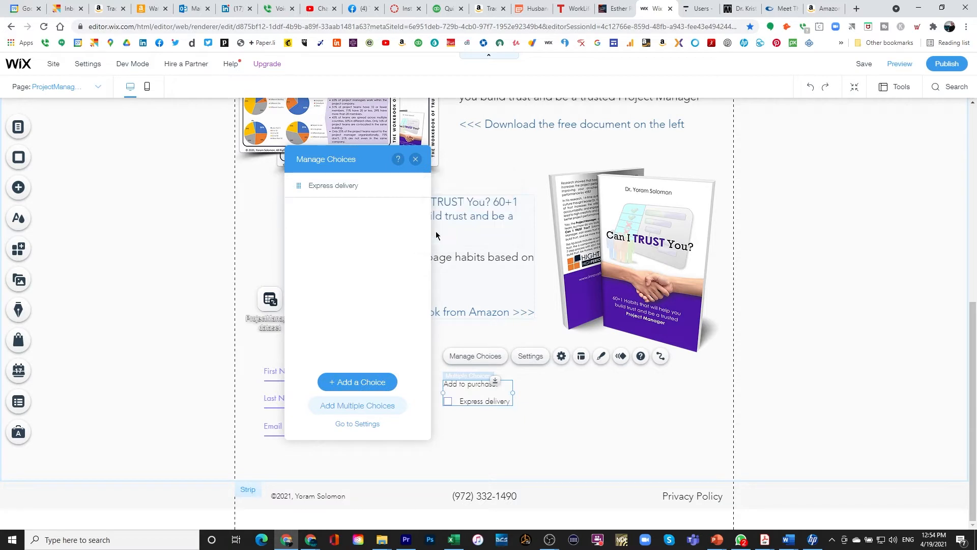
Rename the Express delivery choice to 'Yes, please send me additional information'.
double_click(333, 186)
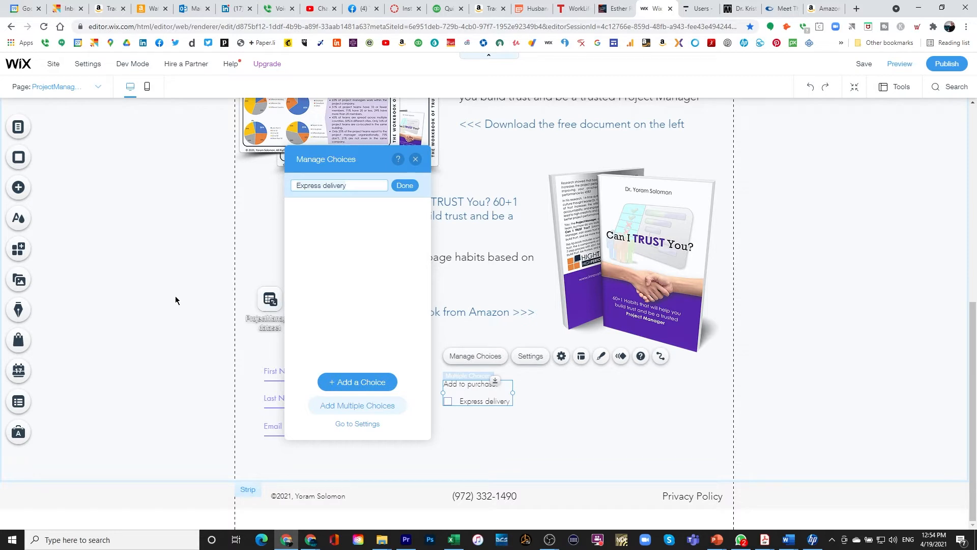
type("Y")
type("es, please send me additional informatio")
type("nd me additional information")
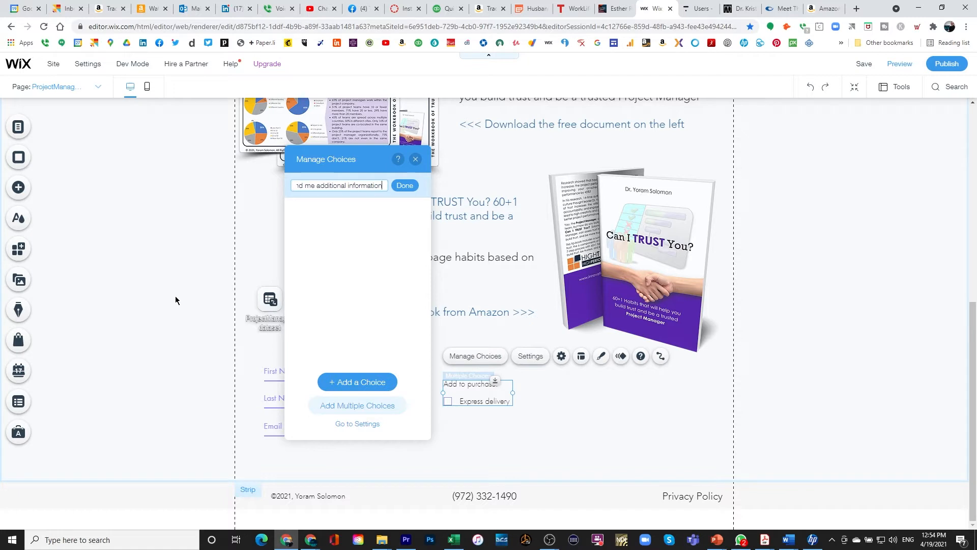
left_click(408, 189)
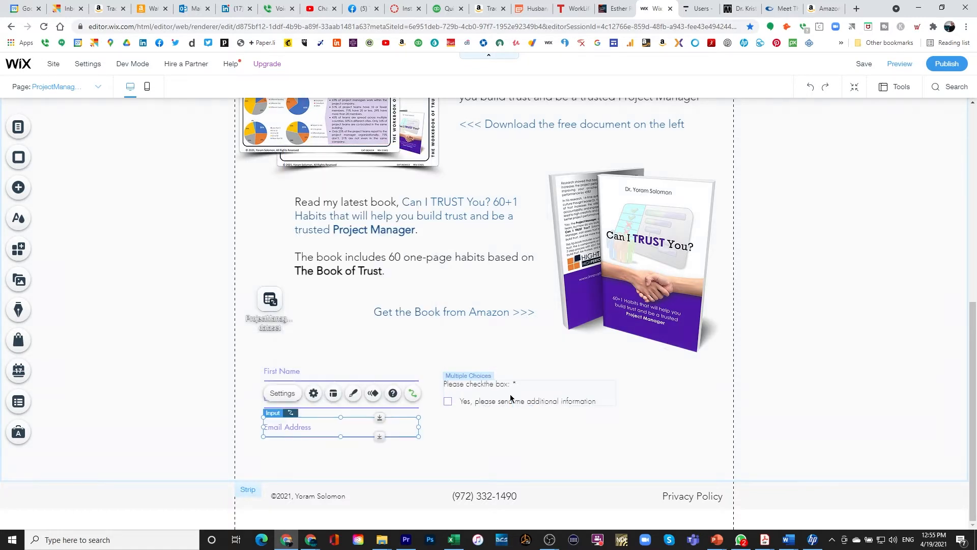
left_click(512, 400)
Position the checkbox group directly beneath the Email Address input.
left_click_drag(509, 395, 330, 460)
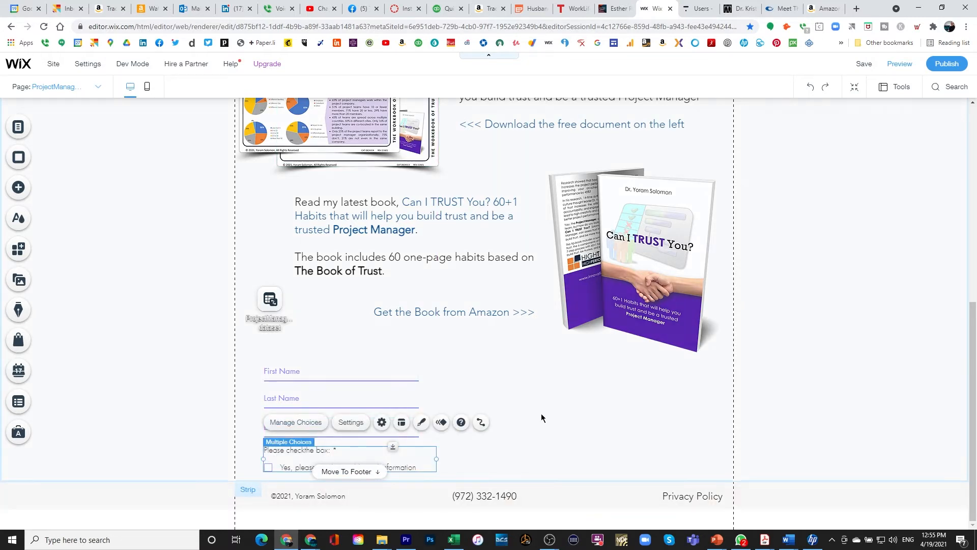
left_click(558, 416)
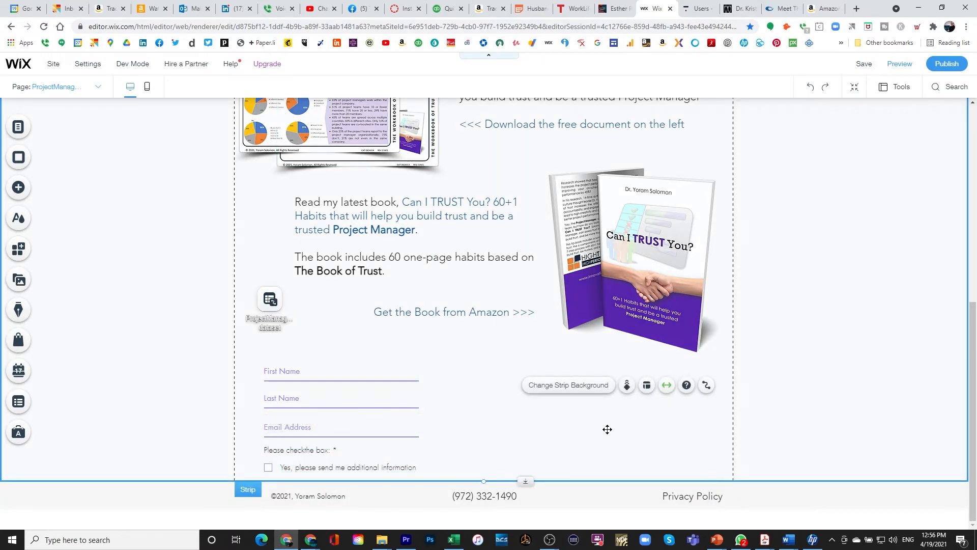
Add a Download File style button from Text & Icon Buttons onto the form strip.
left_click(19, 192)
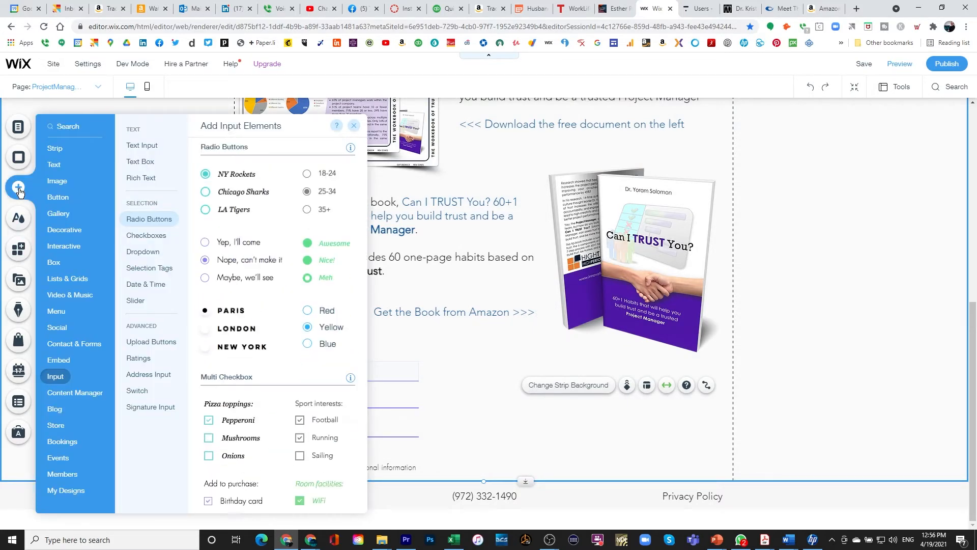
left_click(65, 201)
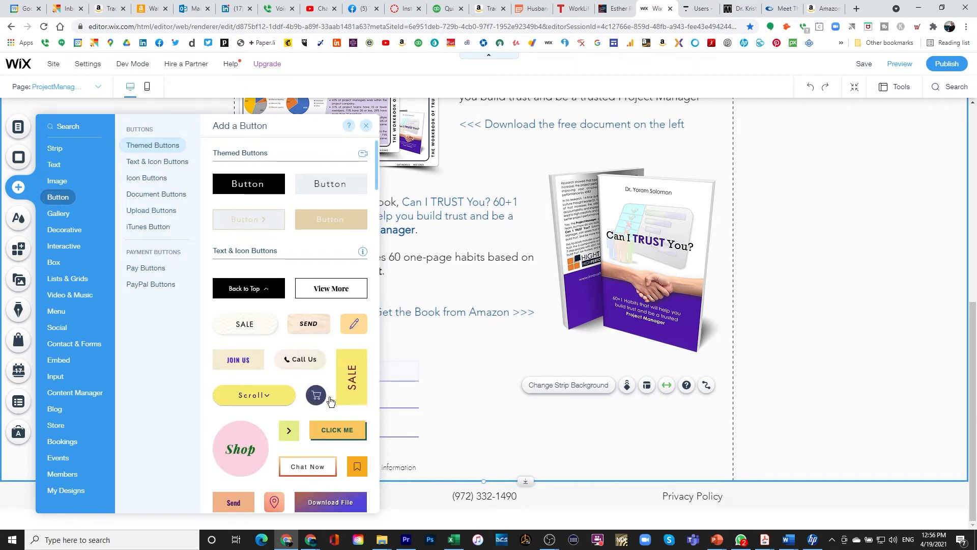
scroll(330, 401, "down", 2)
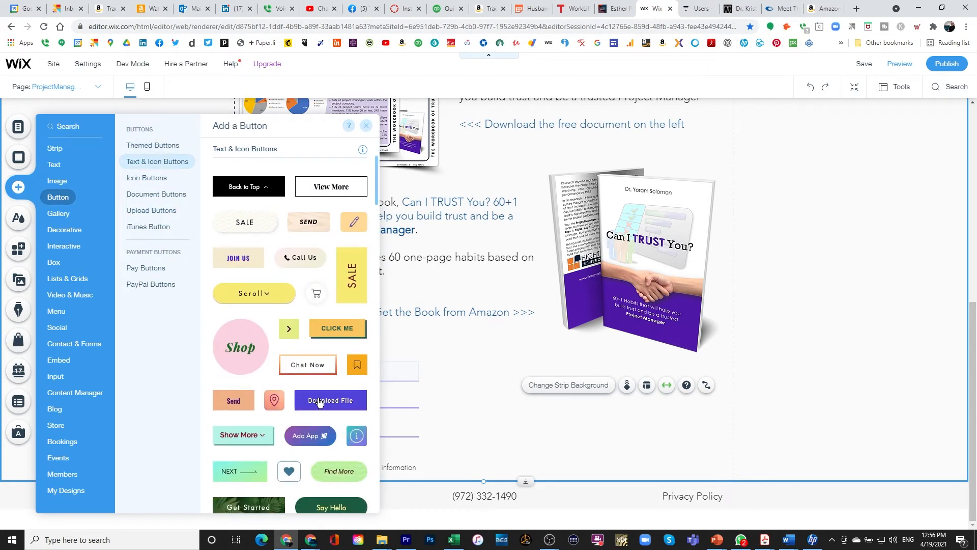
left_click_drag(319, 403, 504, 418)
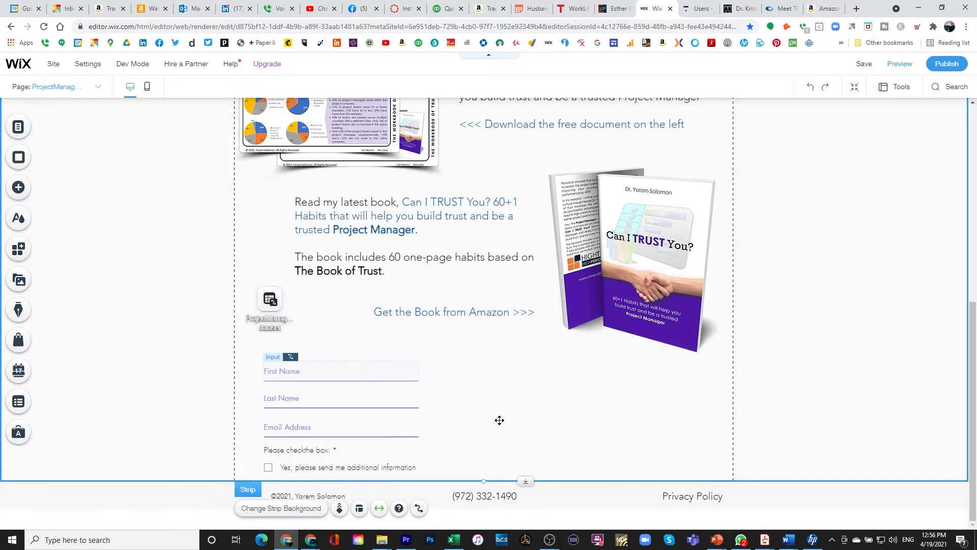
Change the new button's label to 'Subscribe' and show its design presets.
double_click(496, 416)
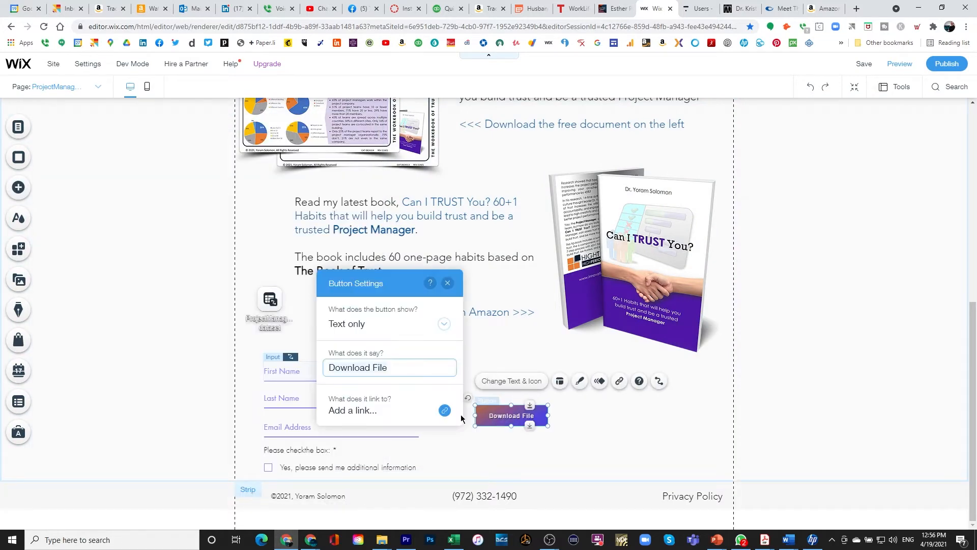
type("Send")
key("BackSpace")
key("BackSpace")
key("BackSpace")
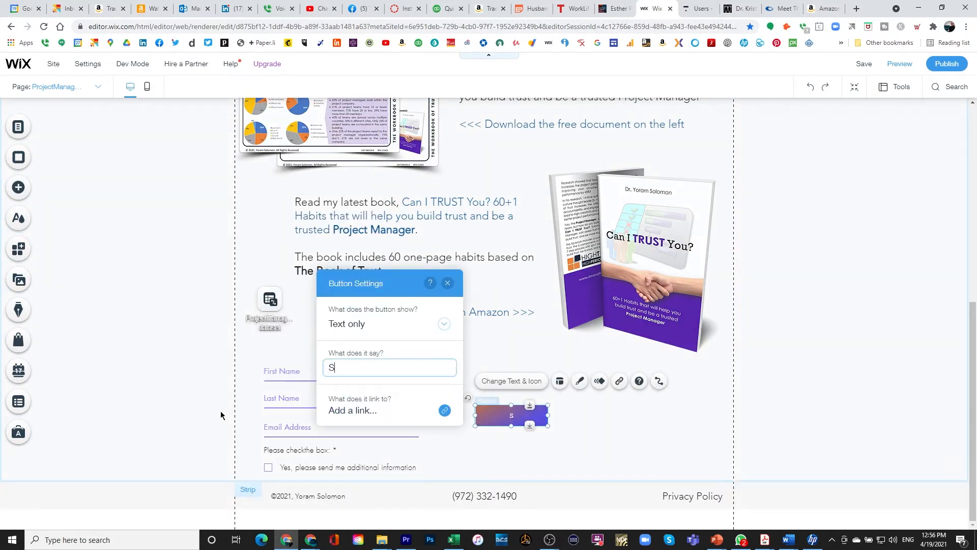
type("ubscribe")
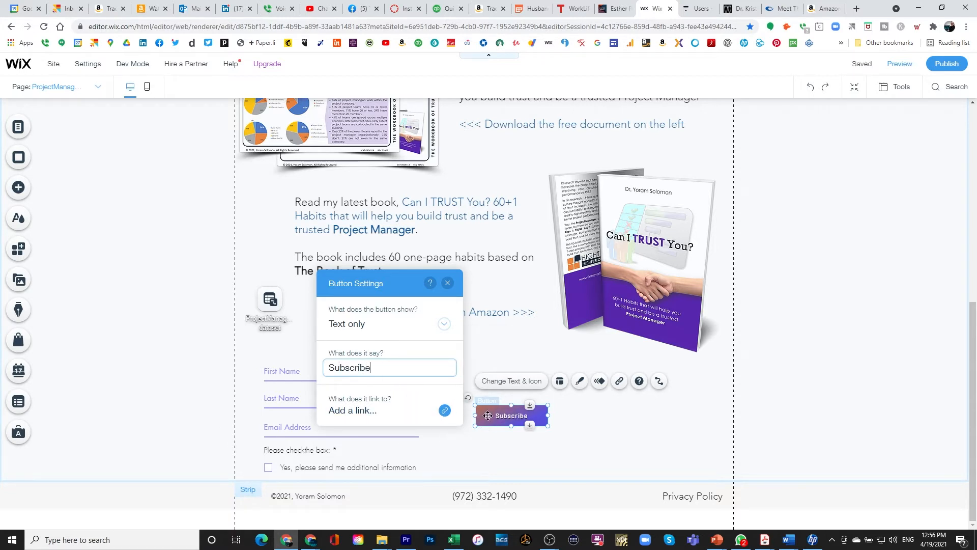
left_click(581, 382)
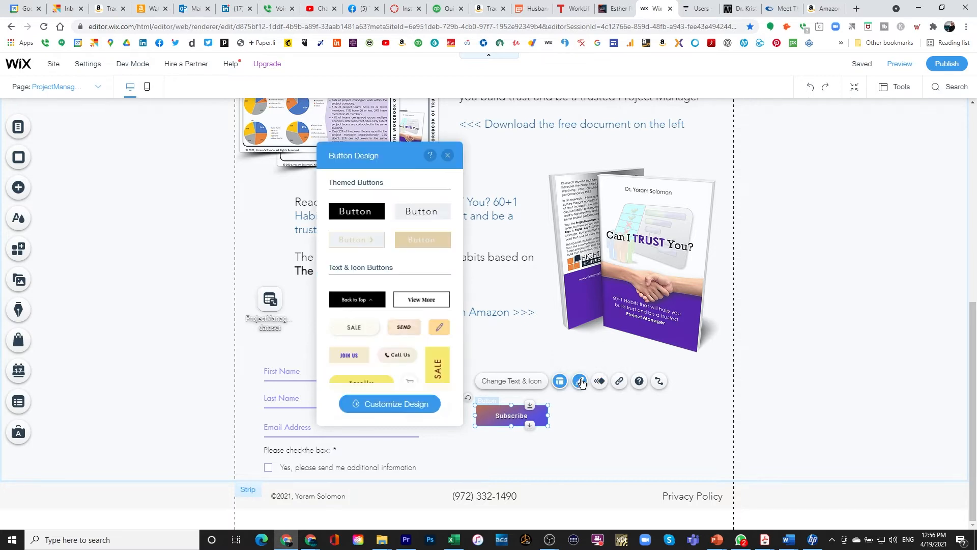
Customize the Subscribe button's text, settling its font size at 18 after trying 16 and 20.
left_click(414, 402)
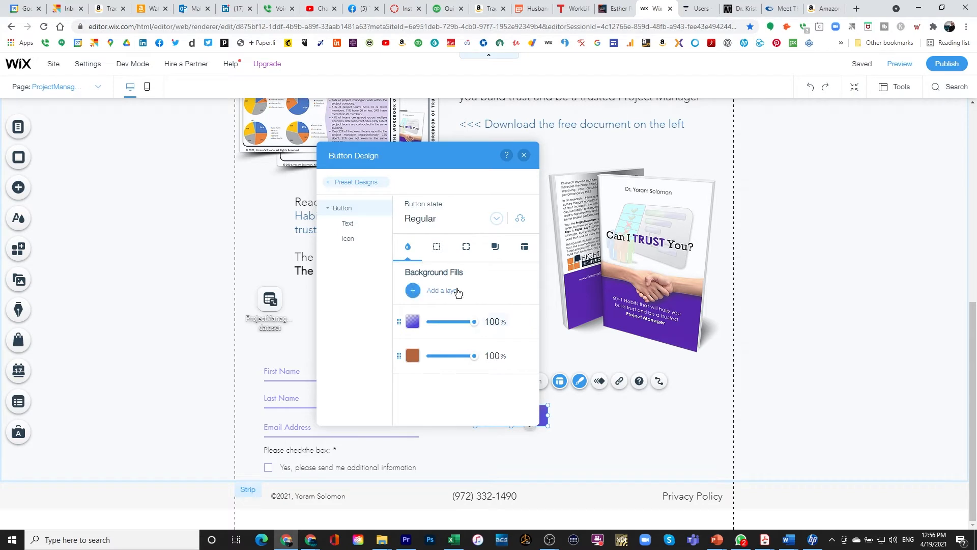
left_click(349, 226)
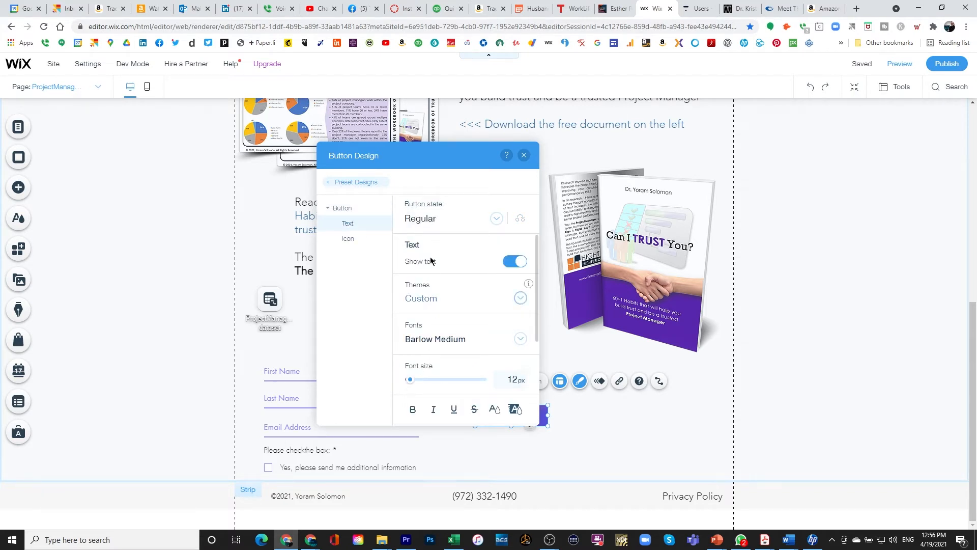
left_click_drag(442, 161, 350, 164)
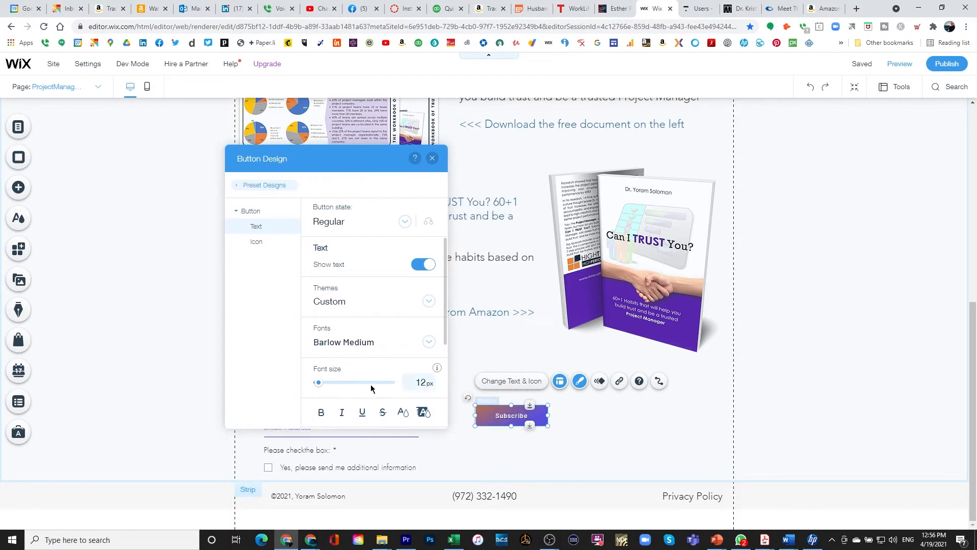
left_click(417, 382)
type("16")
key("Return")
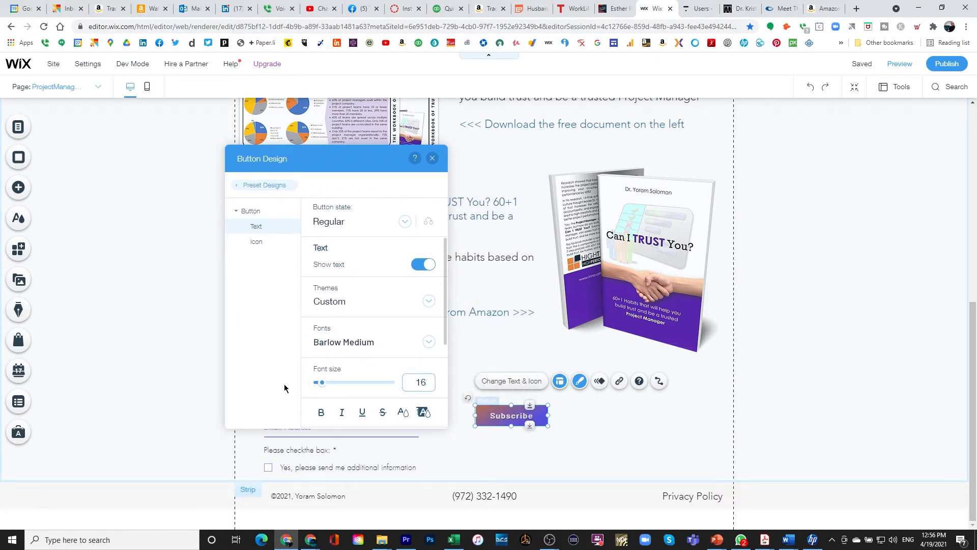
key("BackSpace")
type("8")
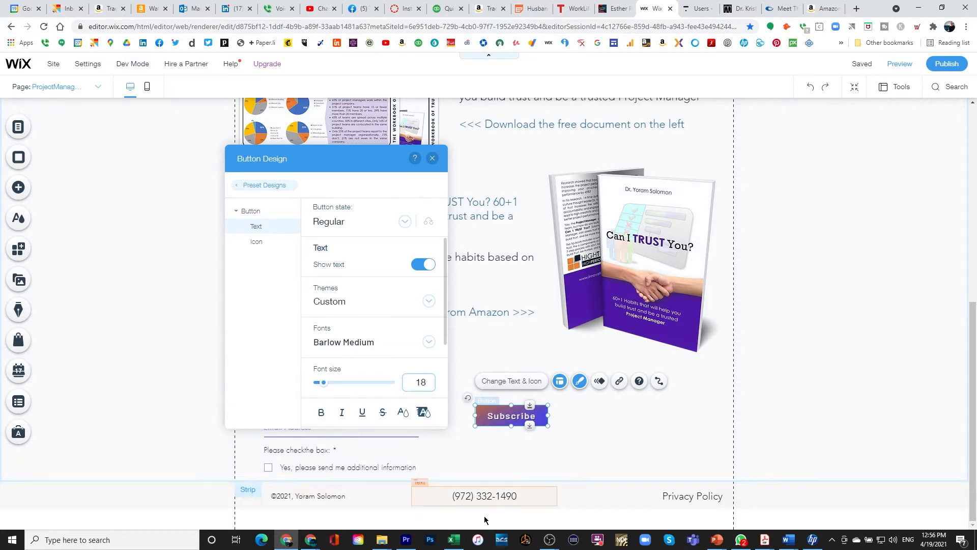
key("BackSpace")
key("BackSpace")
type("6")
key("BackSpace")
type("20")
key("BackSpace")
key("BackSpace")
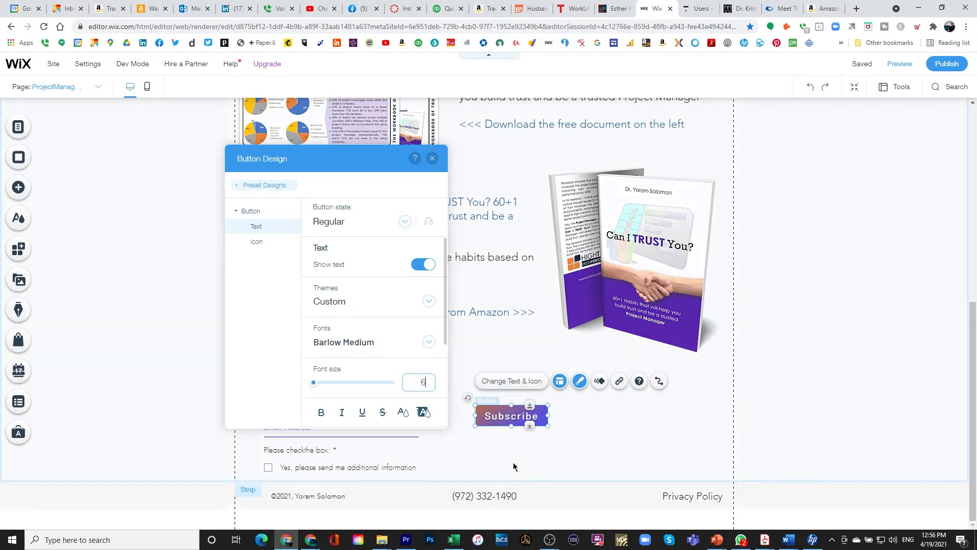
type("18")
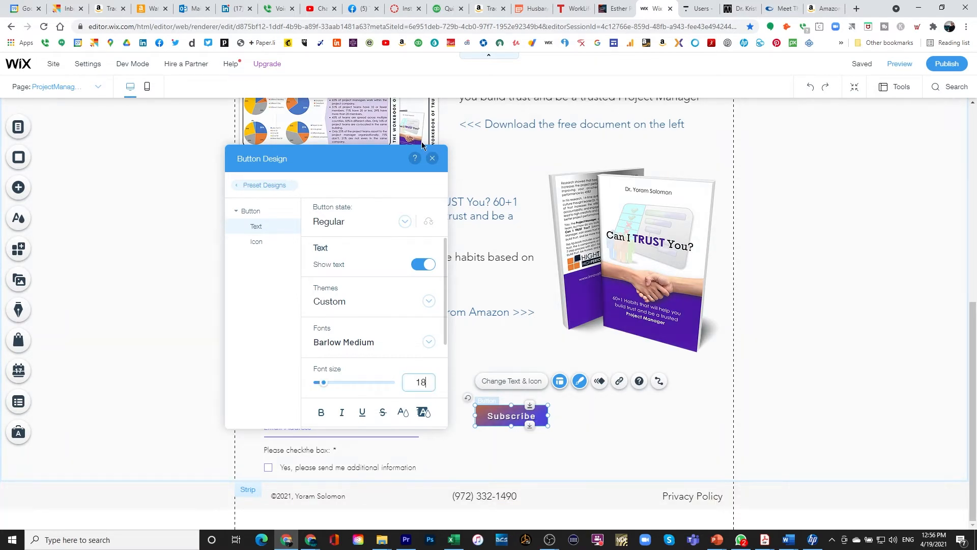
left_click(433, 158)
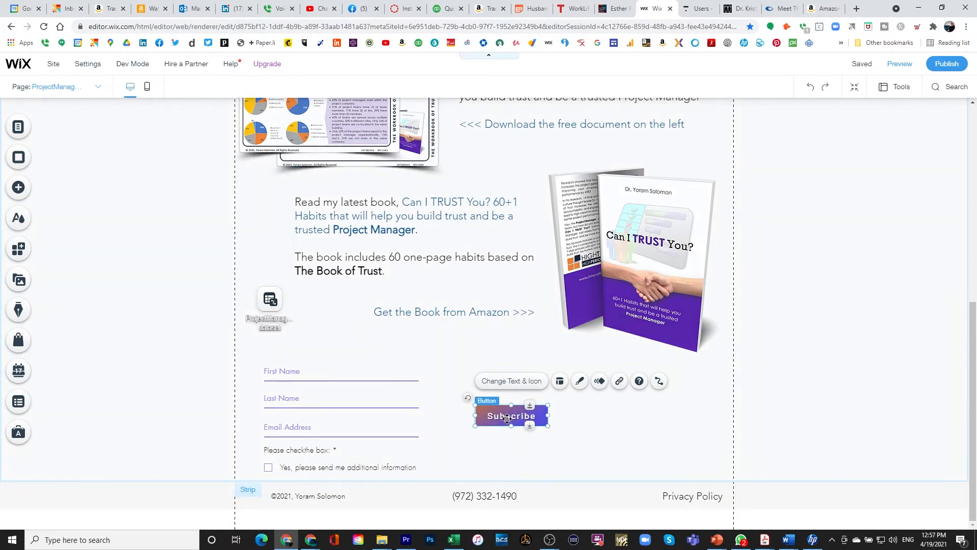
Move the Subscribe button beneath the checkbox and open its Connect to Data settings.
left_click_drag(510, 424, 466, 463)
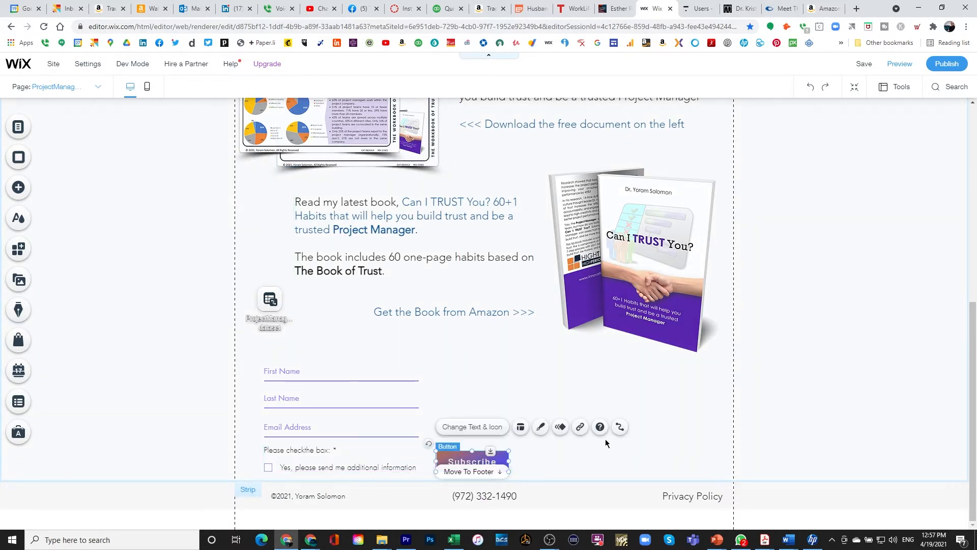
left_click(619, 428)
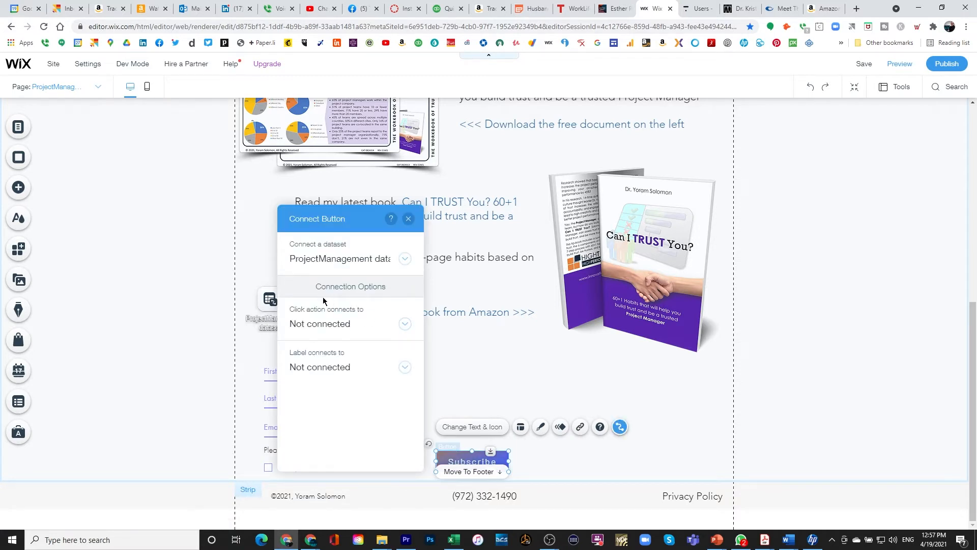
Set the button's click action to Submit and place a 'Your content has been submitted' message beside it.
left_click(323, 325)
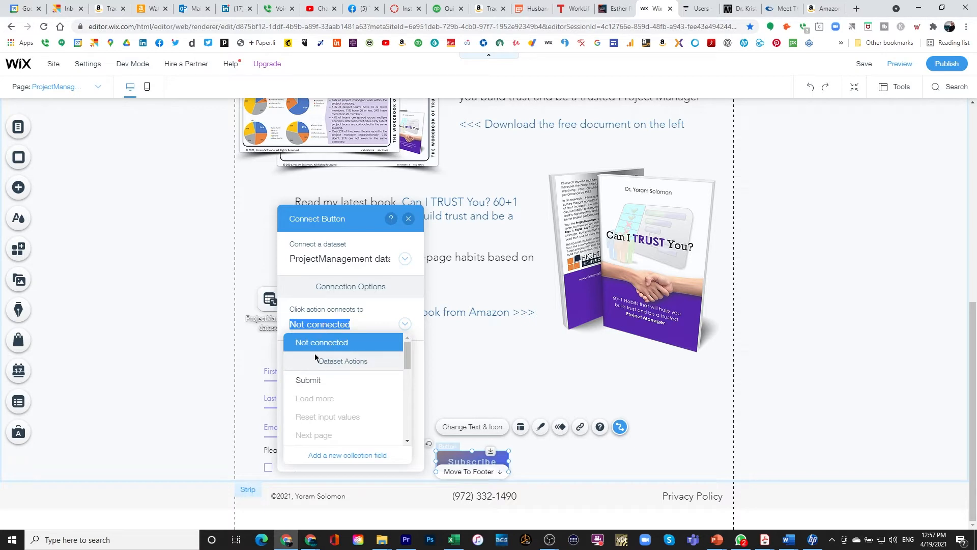
left_click(311, 380)
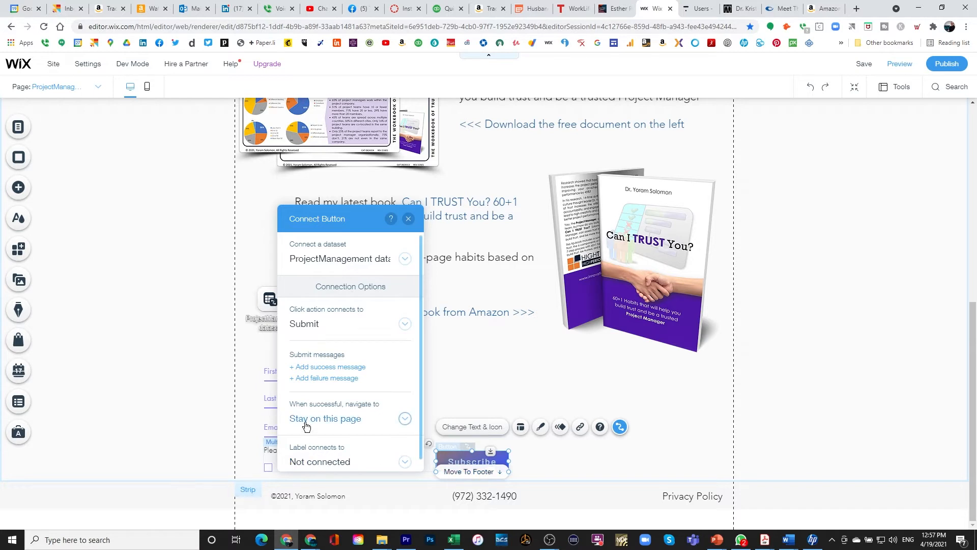
left_click(323, 367)
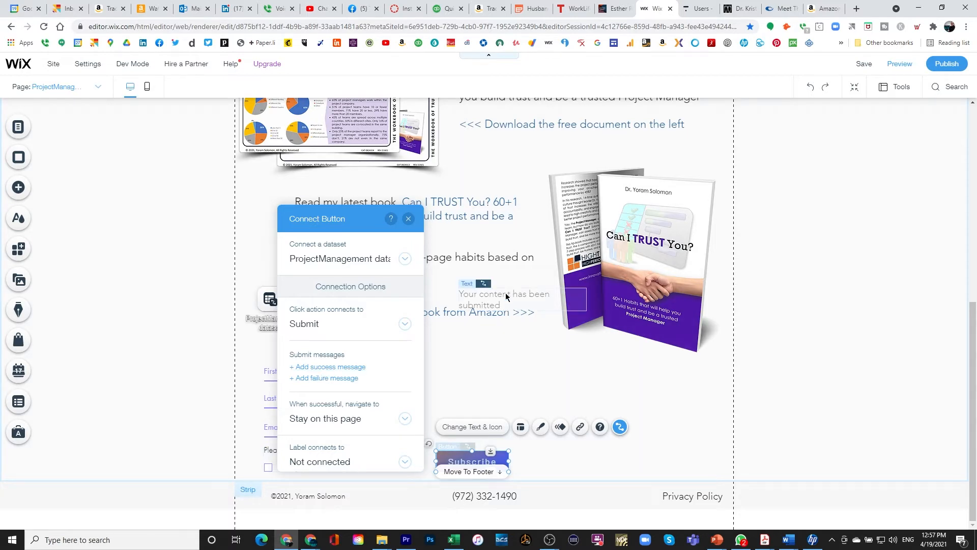
left_click_drag(506, 298, 569, 454)
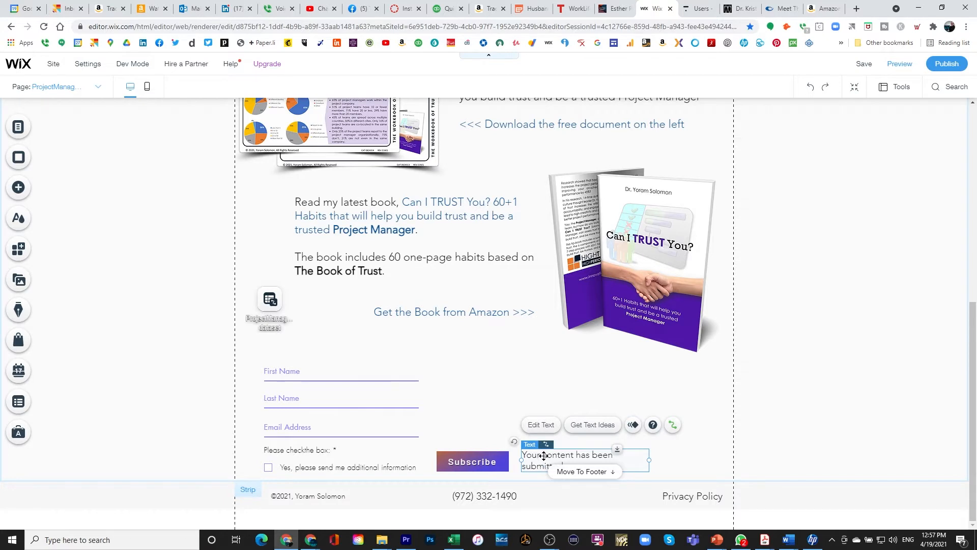
left_click(481, 463)
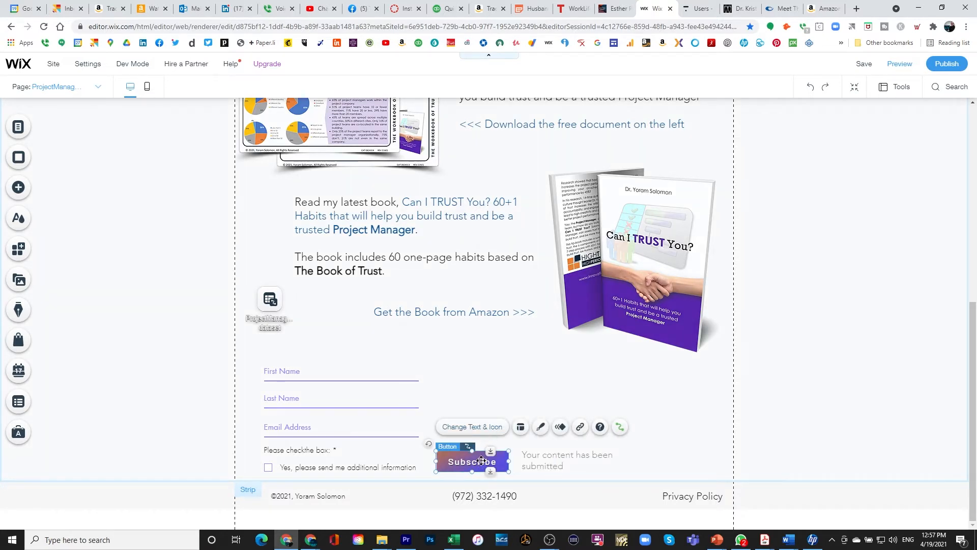
double_click(481, 461)
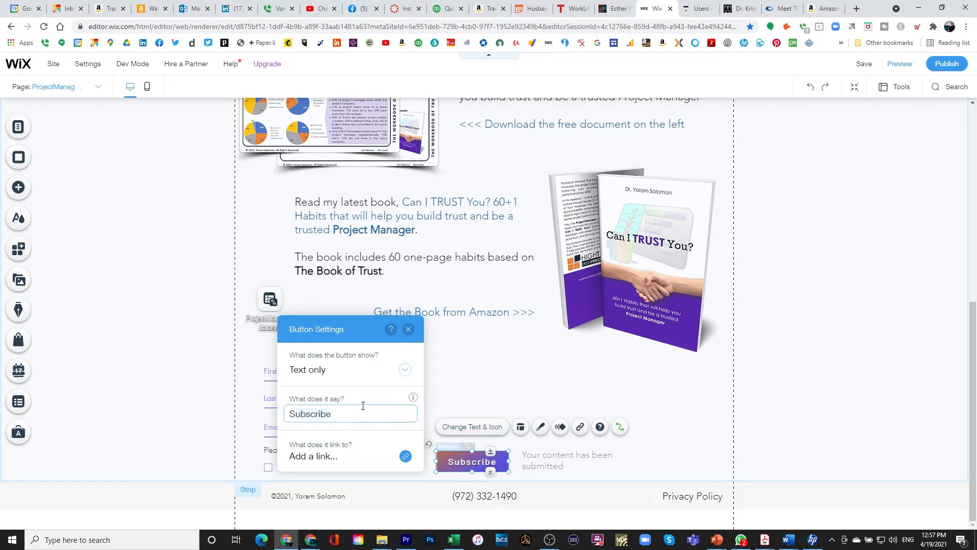
Cancel the button link, leave the label unconnected, and close the Subscribe button's connection settings.
left_click(320, 457)
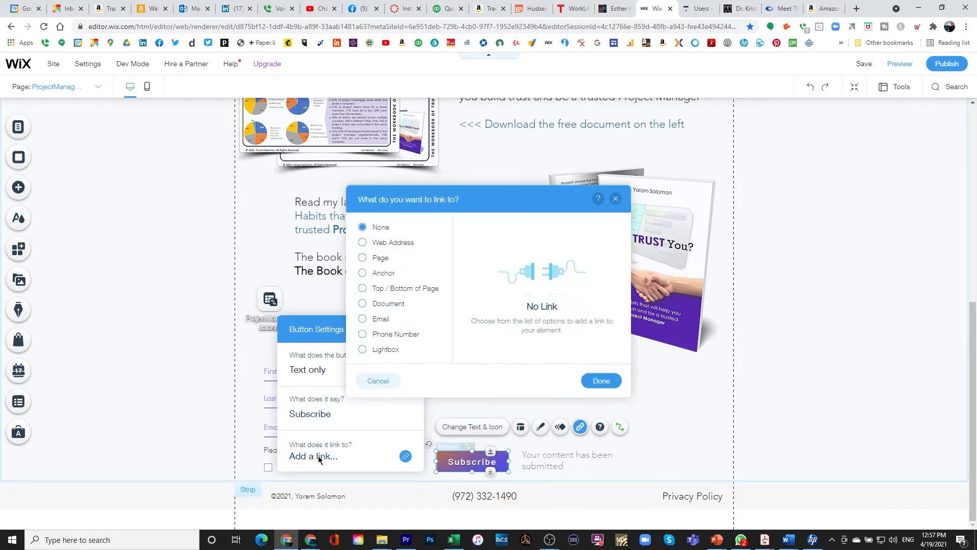
left_click(378, 383)
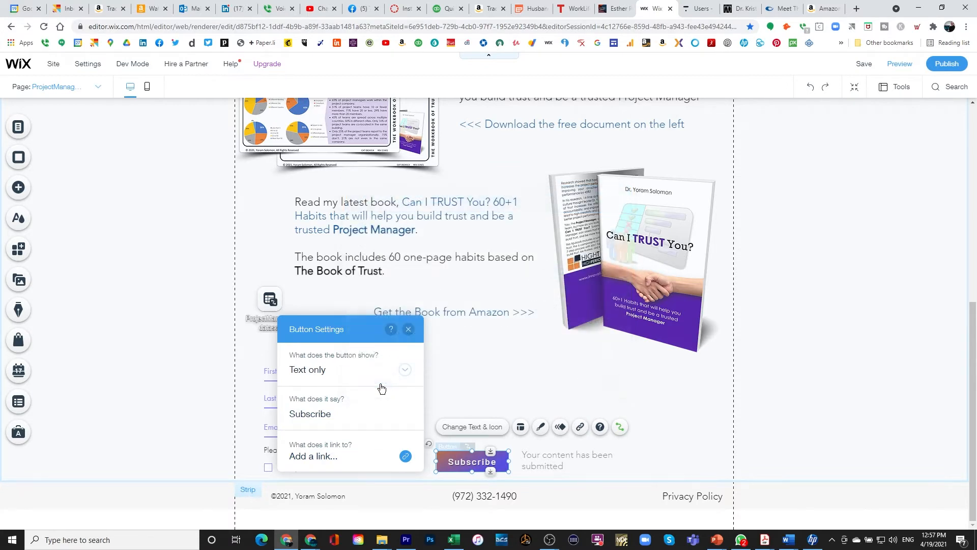
left_click(619, 428)
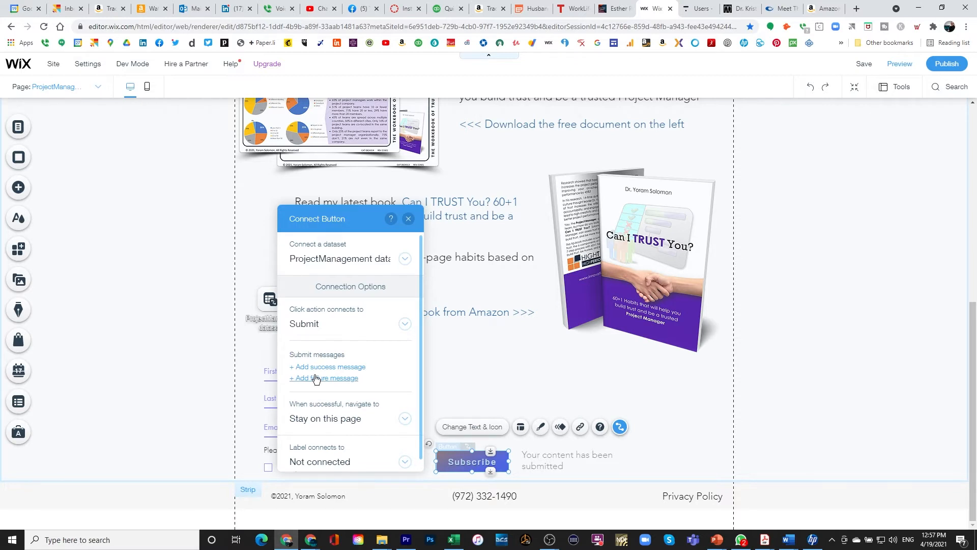
scroll(316, 379, "down", 1)
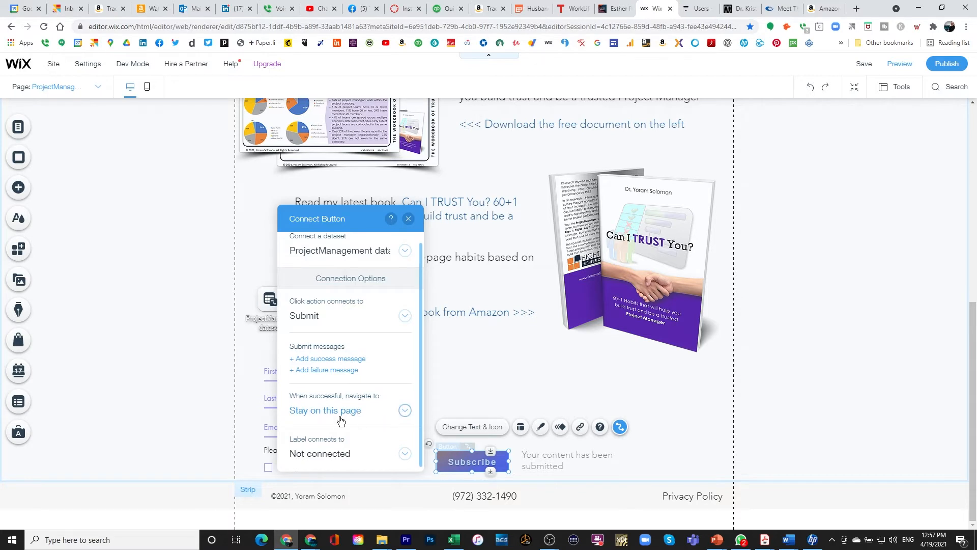
left_click(336, 457)
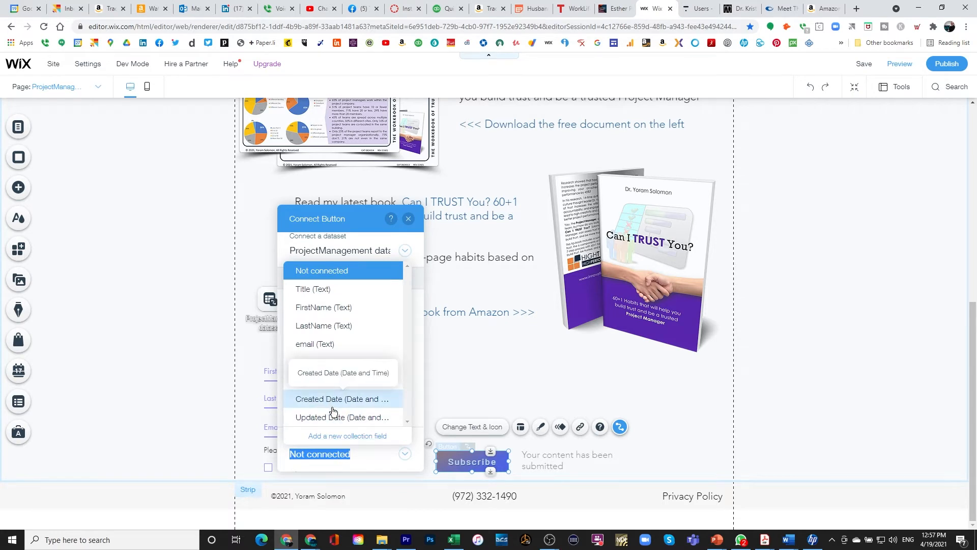
left_click(408, 218)
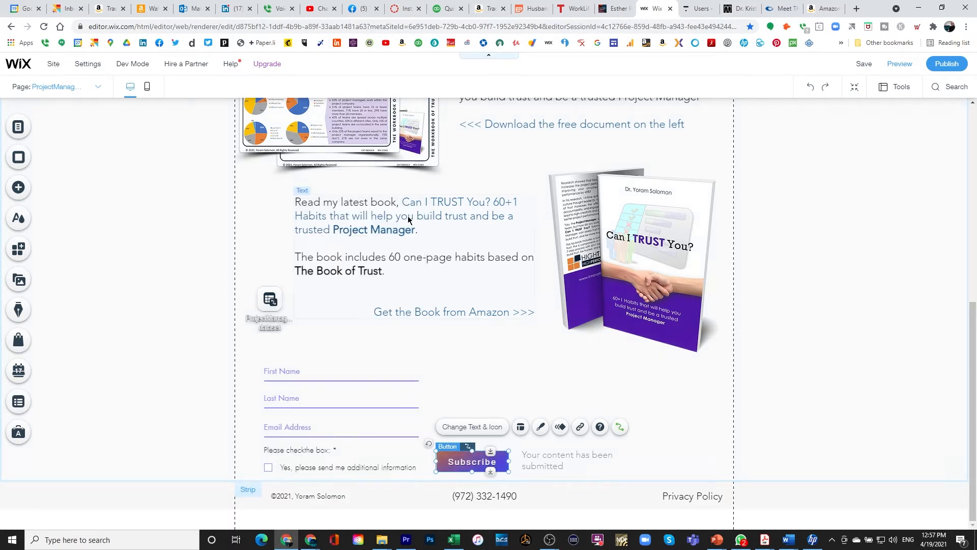
left_click(519, 364)
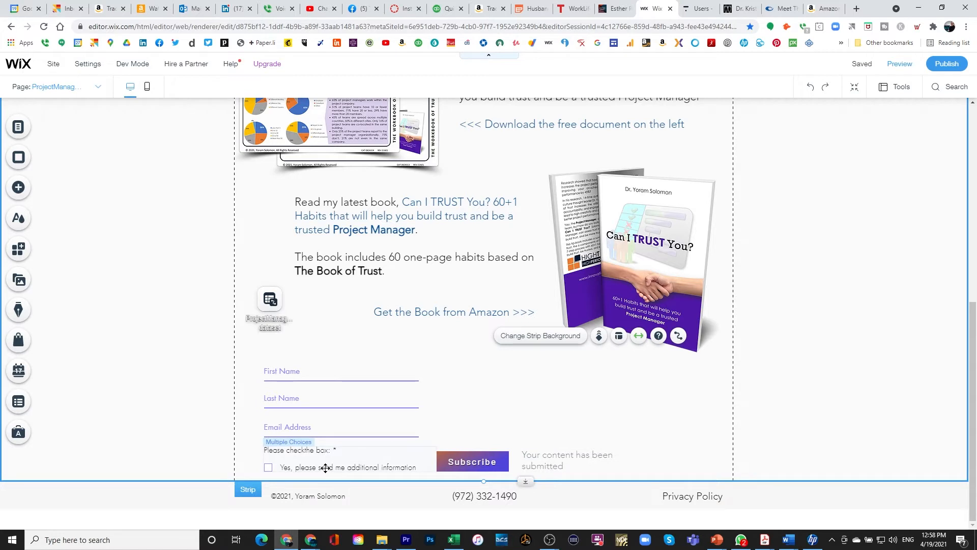
Change the checkbox choice label to 'Yes, please subscribe me to your mailing list' in Manage Choices.
double_click(293, 468)
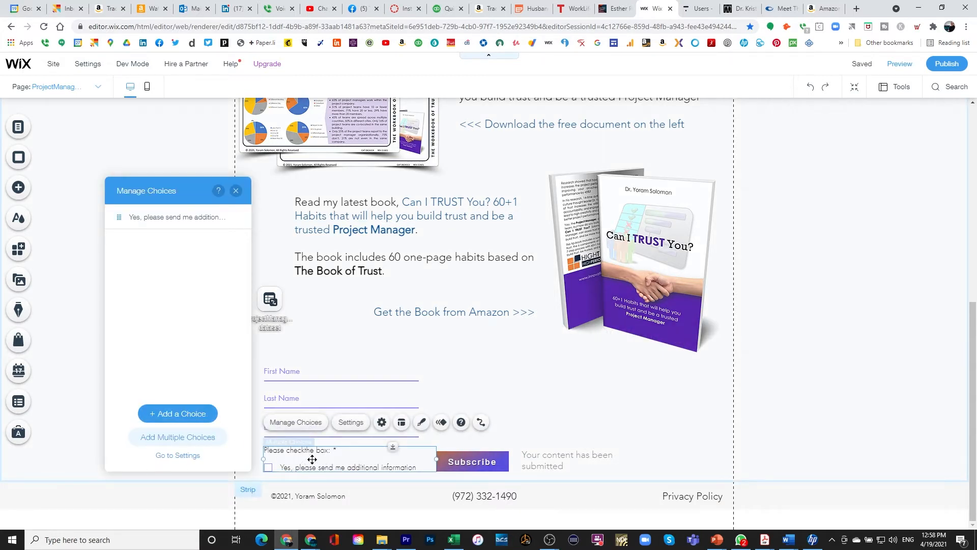
double_click(155, 217)
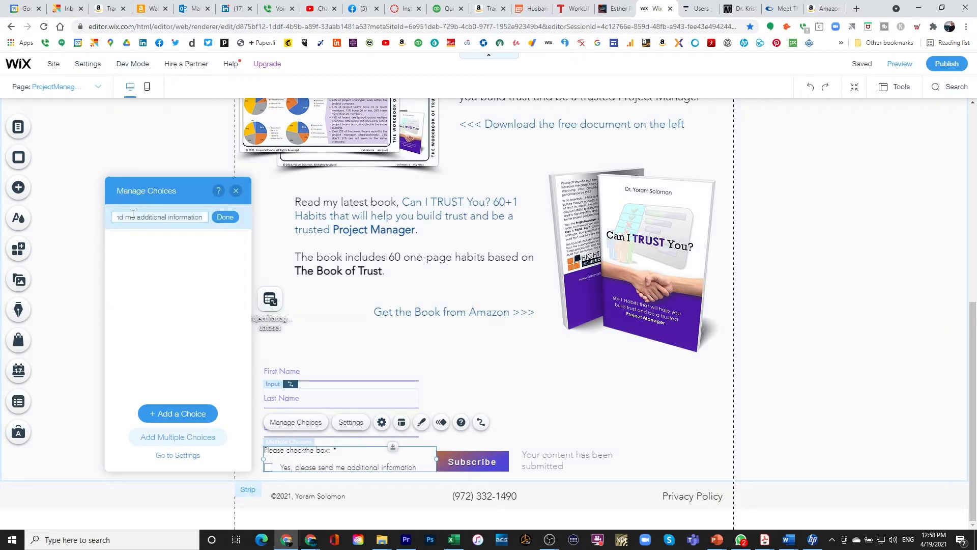
key("Home")
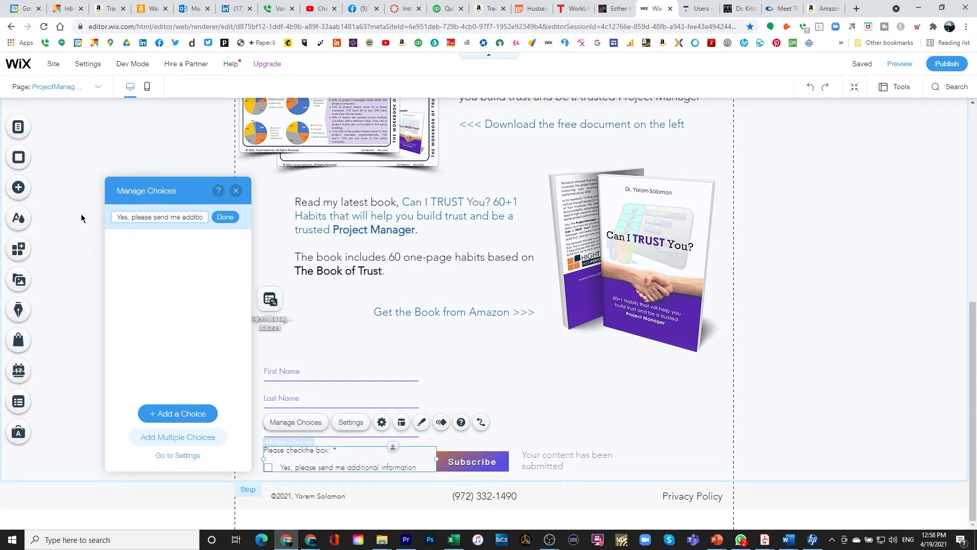
key("End")
type("subs")
type("cribe me to ")
type("your mailing lis")
type("t")
left_click(225, 217)
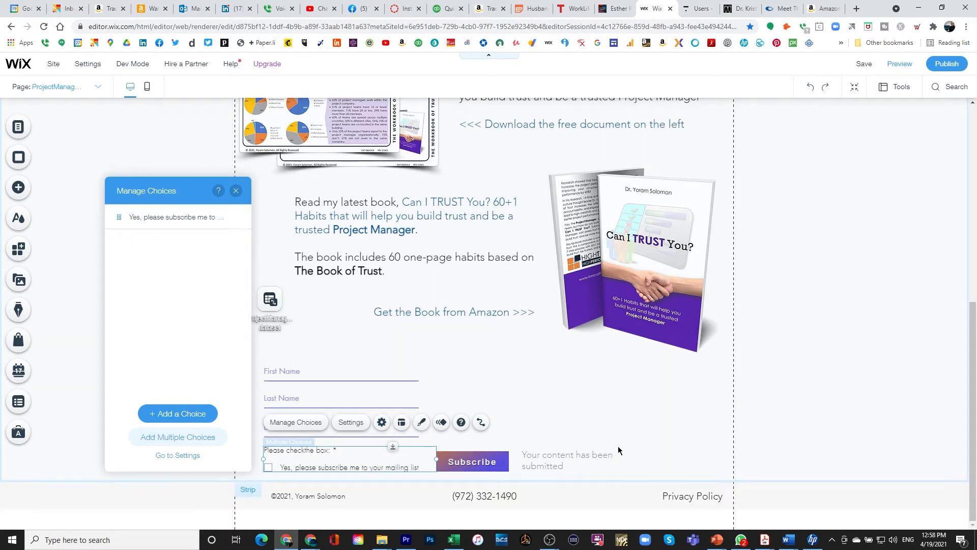
left_click(556, 421)
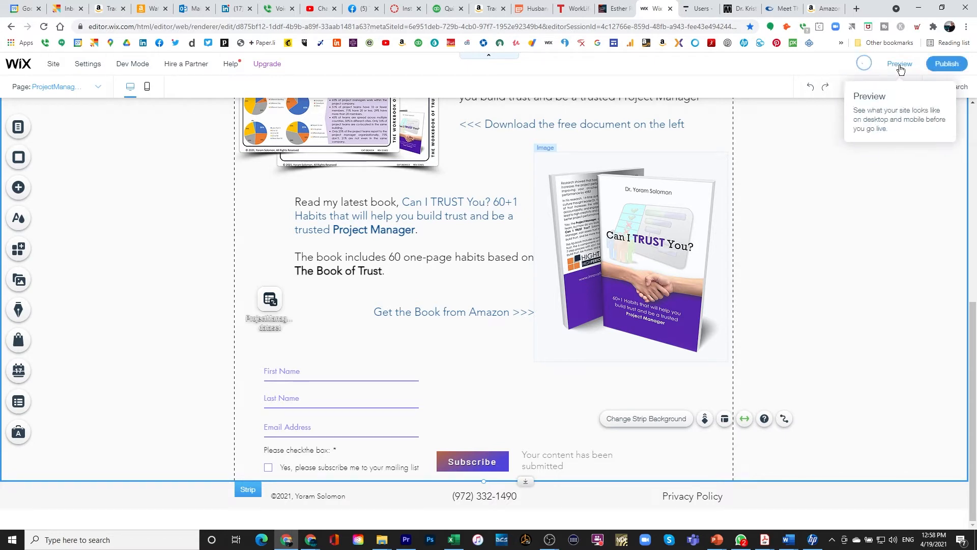
In preview, submit the form with a test first name, an e-mail address and the consent box ticked.
left_click(900, 65)
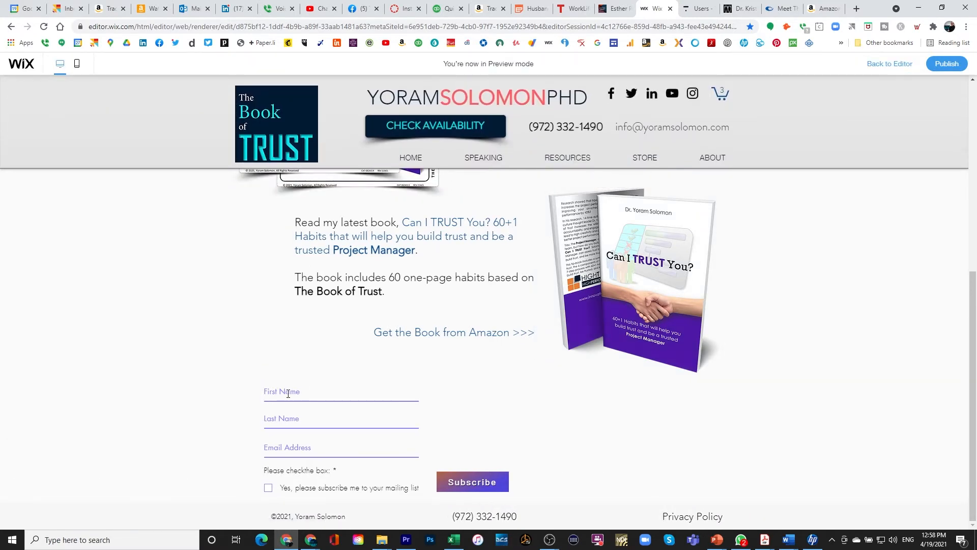
type("Yoram")
key("Tab")
left_click(265, 489)
left_click(471, 487)
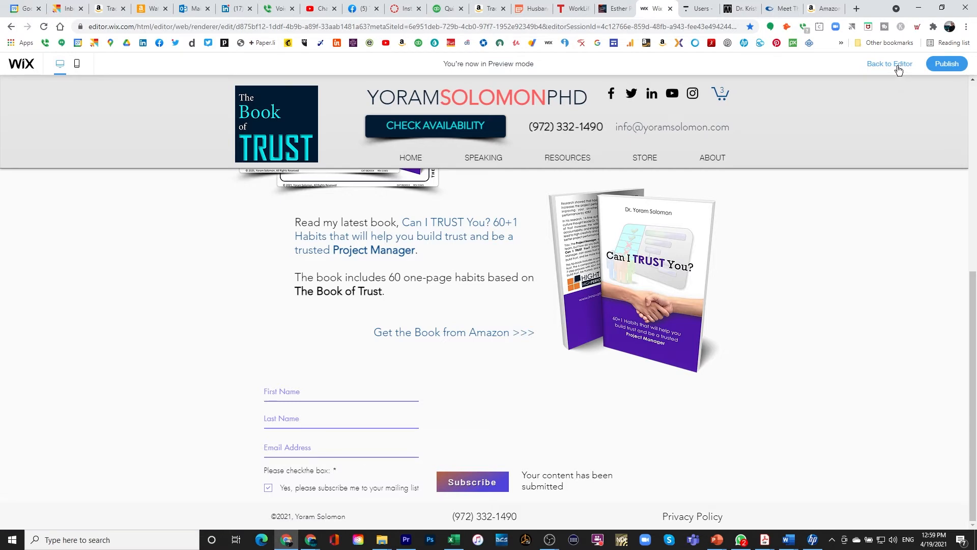
Back in the editor, check the test entry in the ProjectManagement collection and open the subscribe choice's options.
left_click(898, 68)
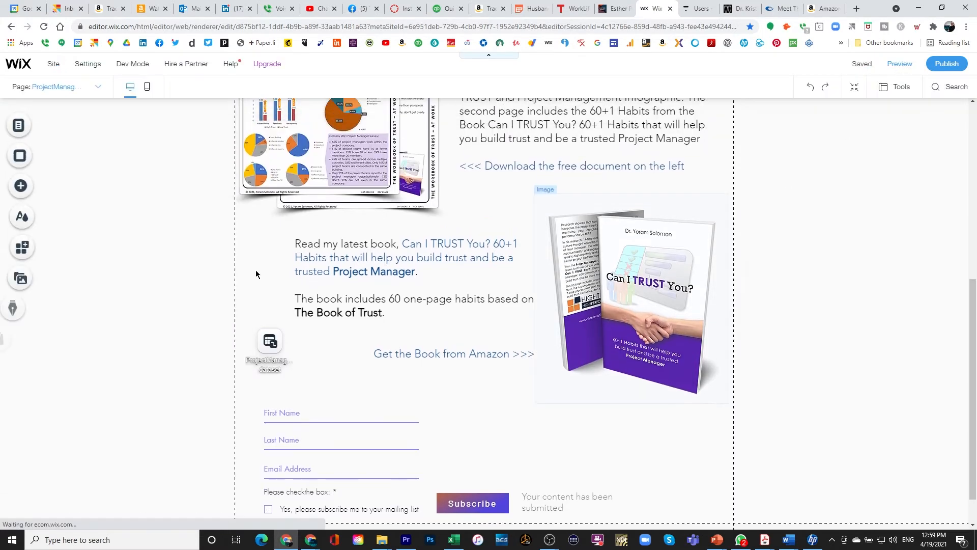
left_click(19, 401)
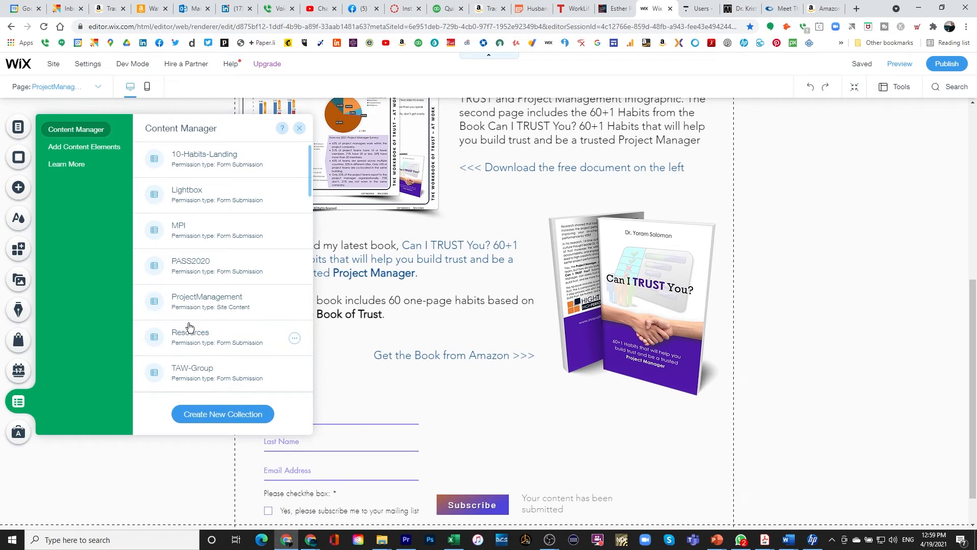
left_click(187, 305)
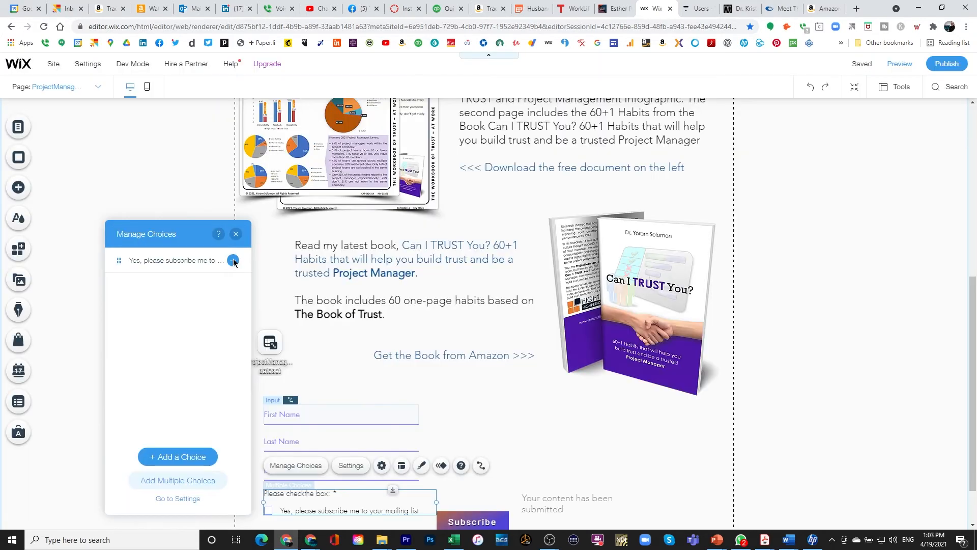
left_click(233, 261)
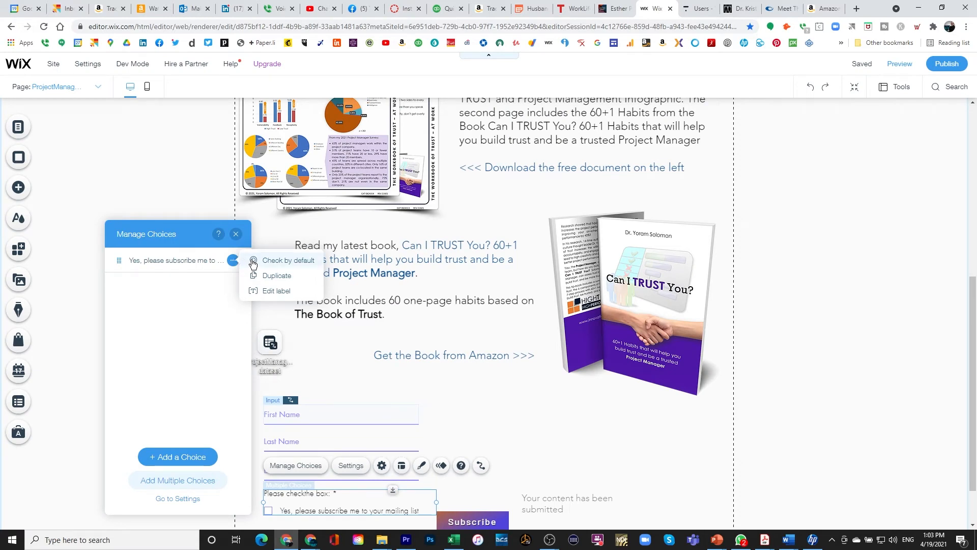
Set the subscribe choice to Check by default and turn off Show field title.
left_click(253, 261)
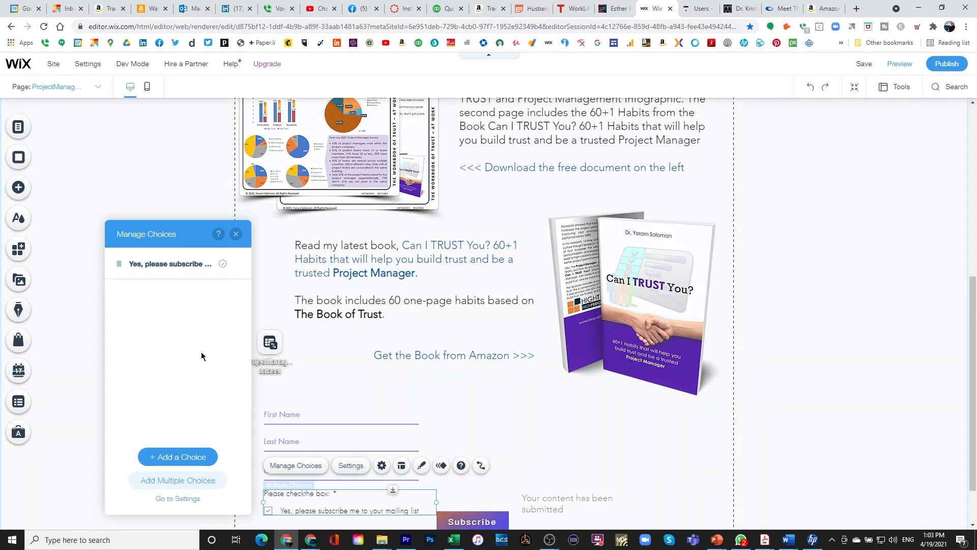
left_click(177, 498)
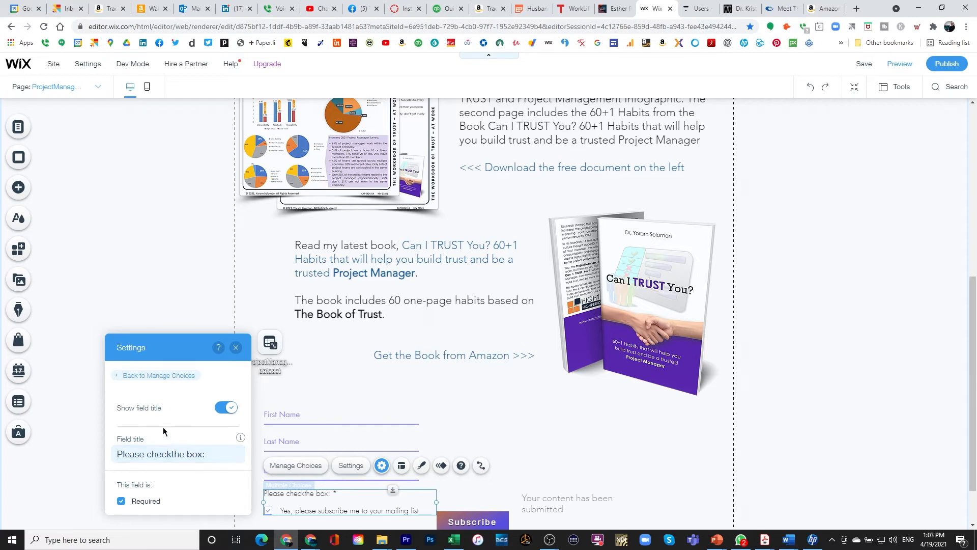
left_click(218, 414)
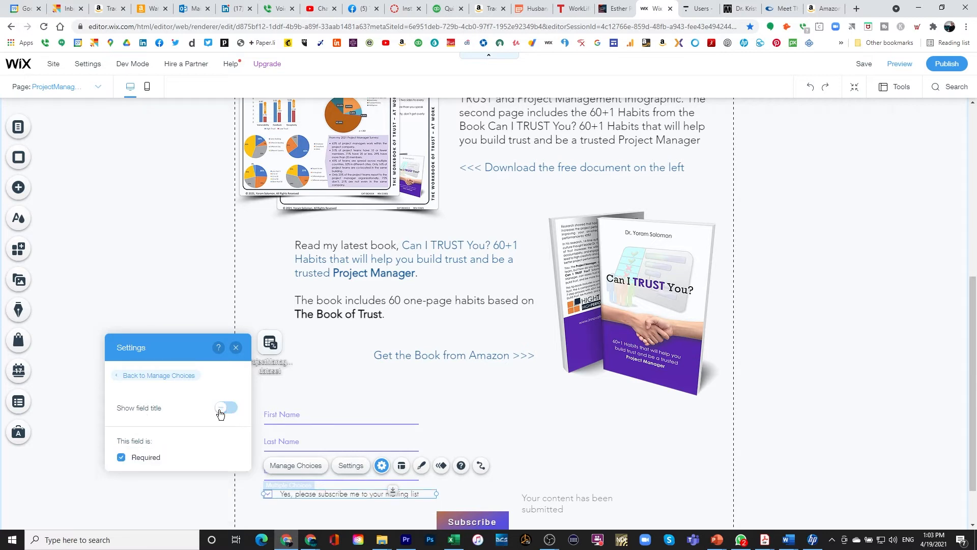
left_click(236, 348)
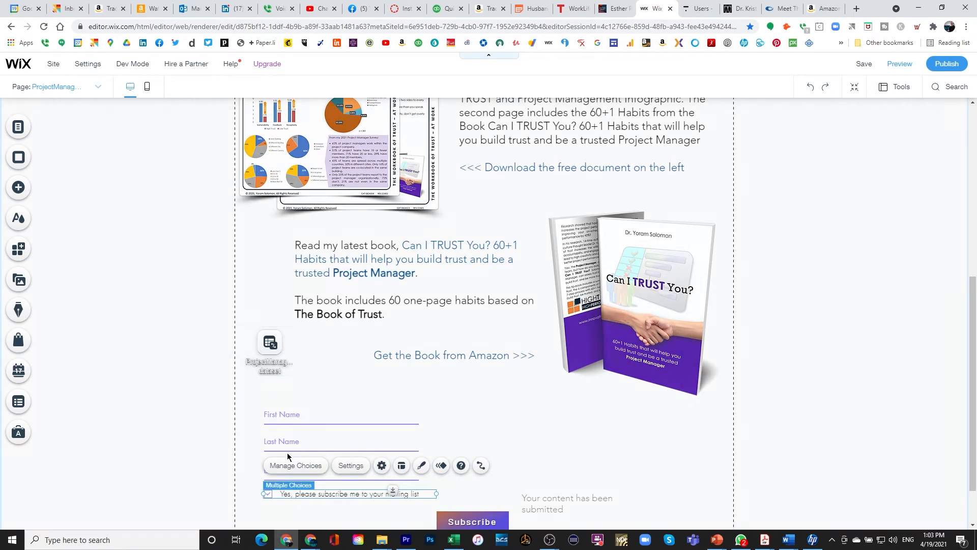
Reselect the subscribe checkbox and open its Connect to Data settings.
left_click(312, 517)
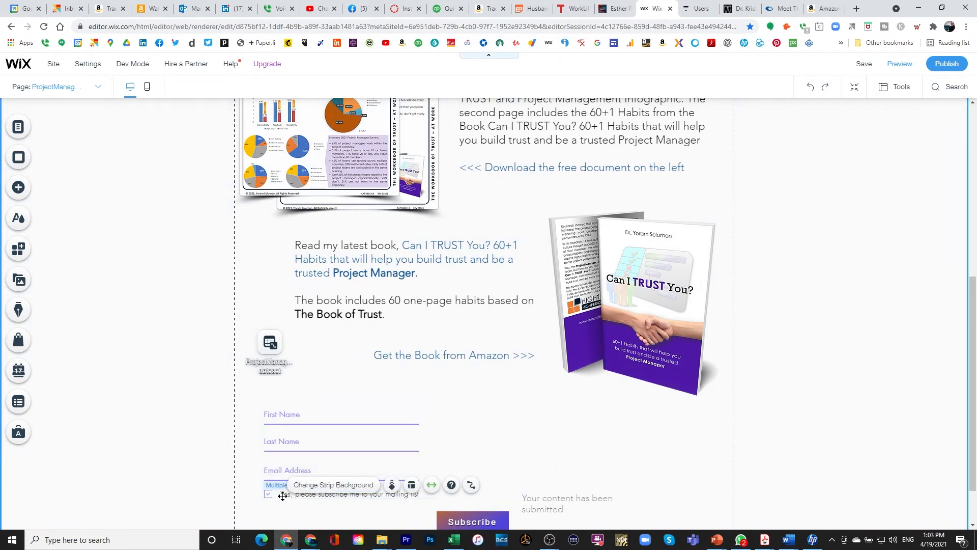
left_click(285, 497)
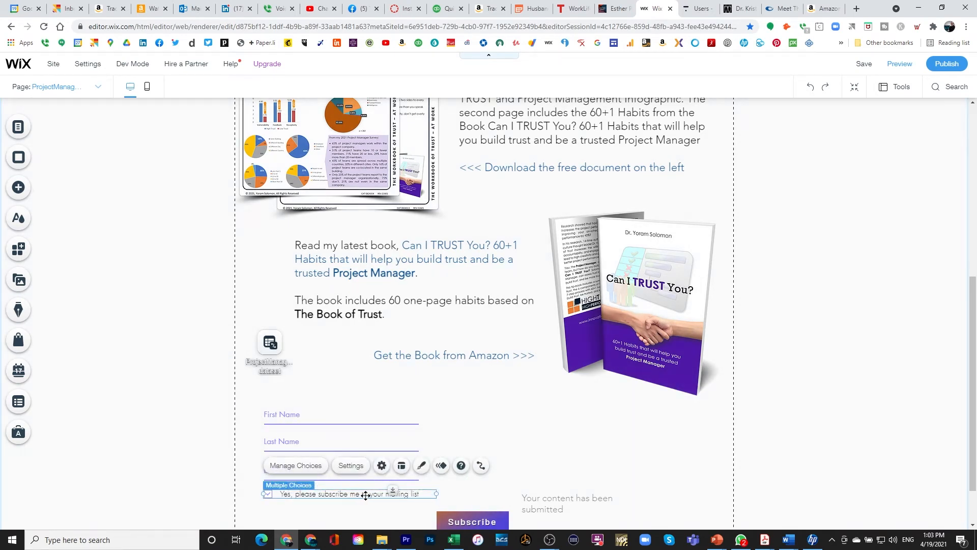
left_click(481, 466)
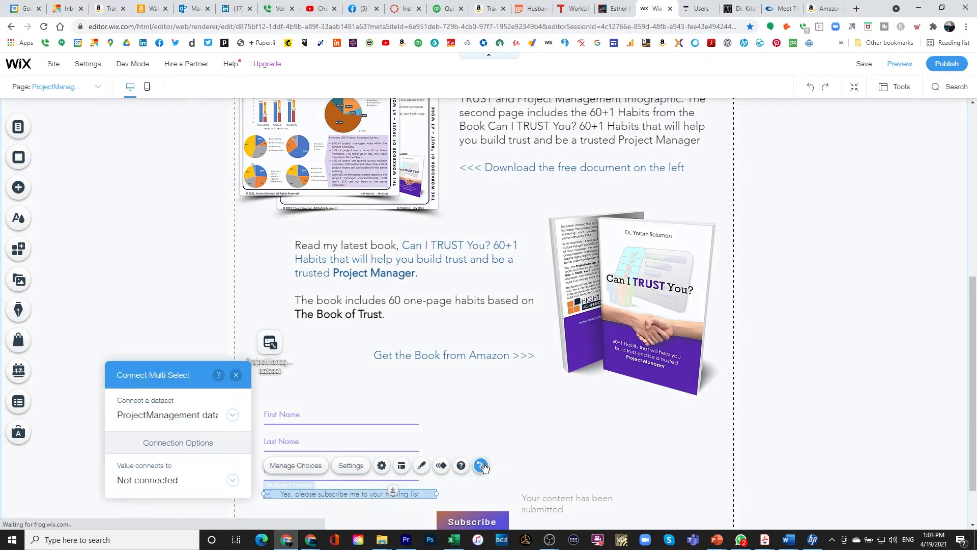
Connect the checkbox value to a new Tags-type collection field named Subscribe.
left_click(170, 479)
scroll(162, 457, "down", 3)
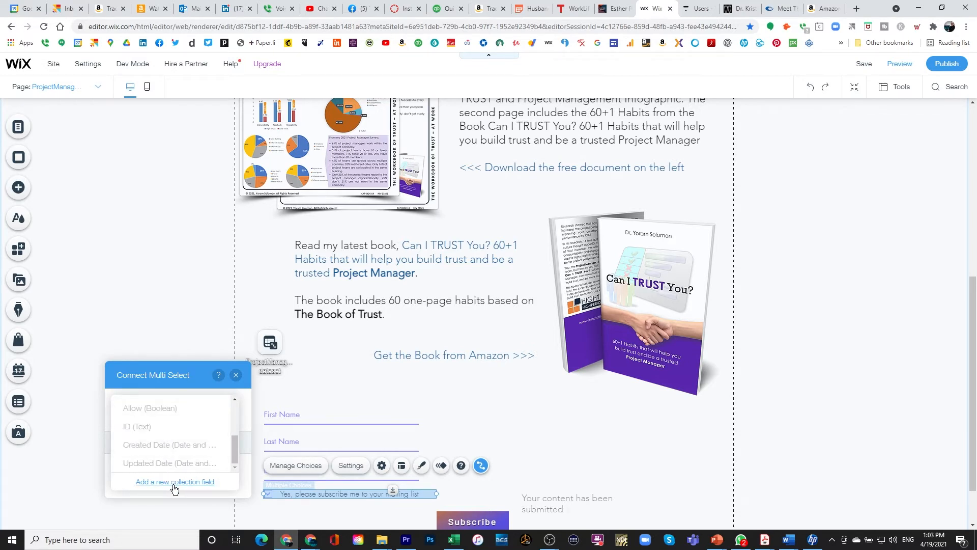
left_click(172, 482)
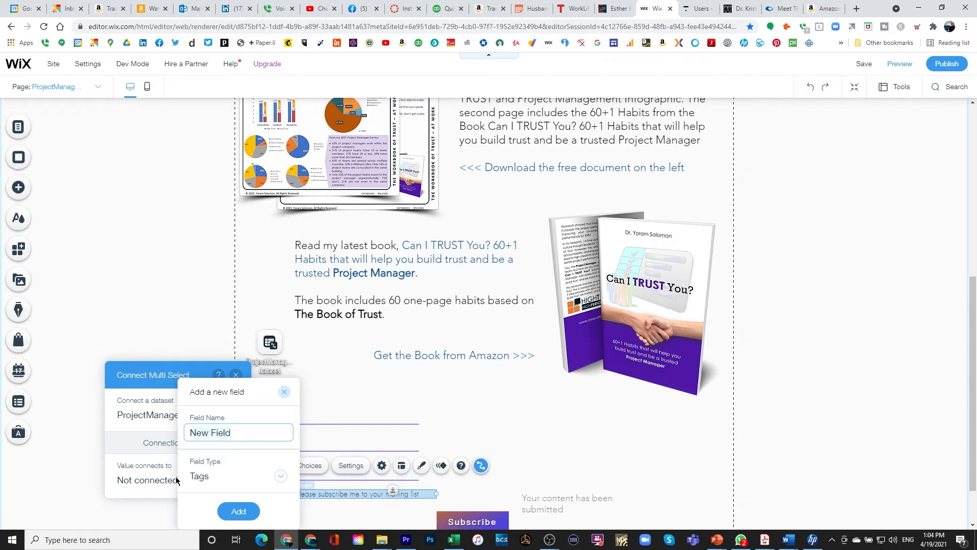
type("Subscribe")
left_click(211, 481)
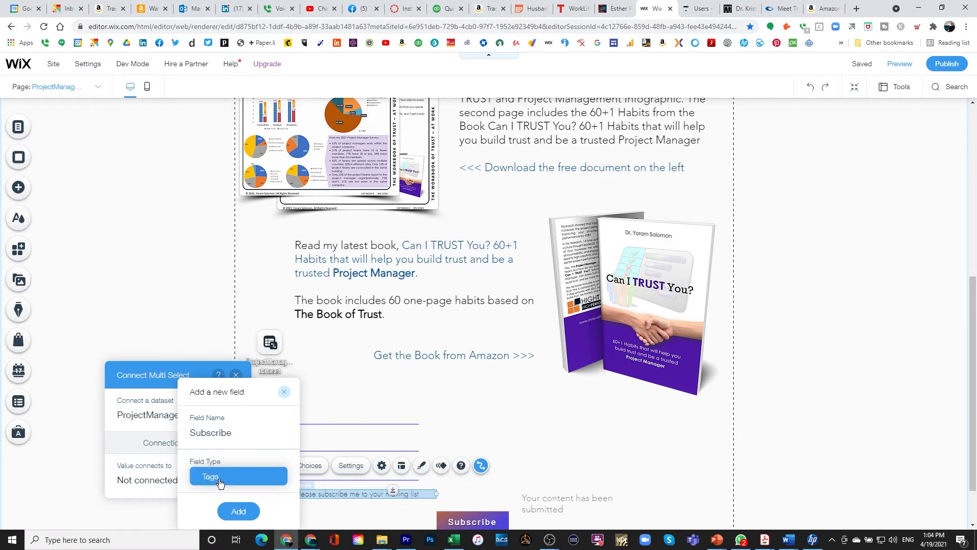
left_click(238, 514)
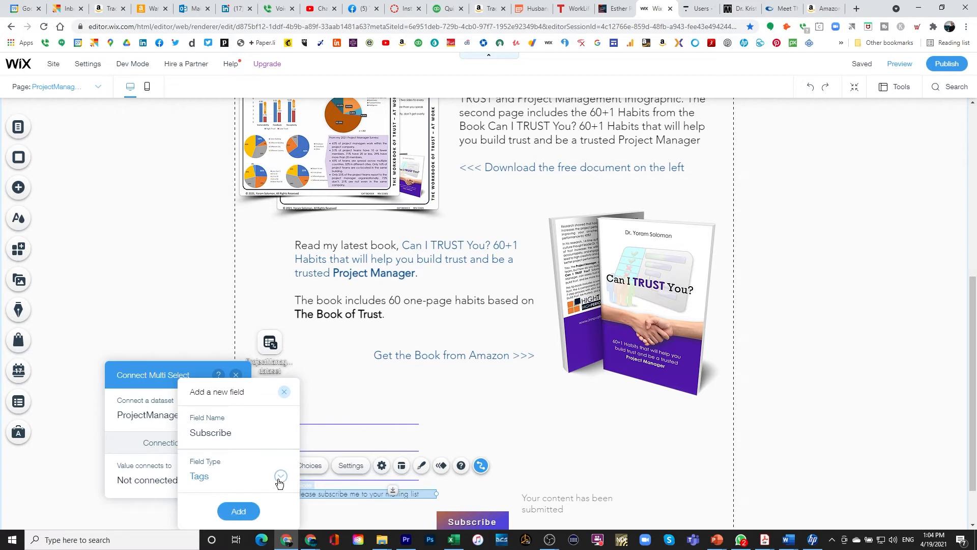
left_click(240, 512)
left_click(328, 516)
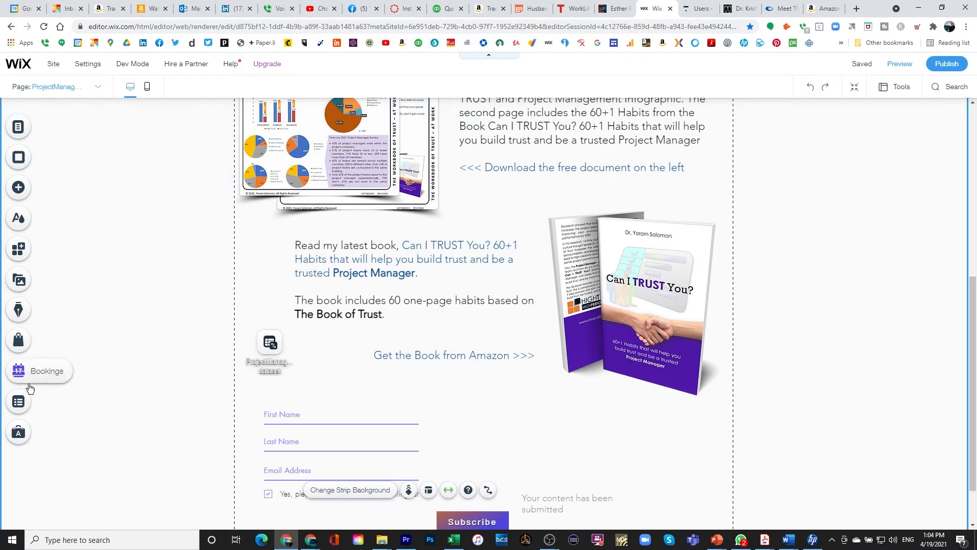
Delete the Allow column from the ProjectManagement collection in the Content Manager dashboard.
left_click(19, 404)
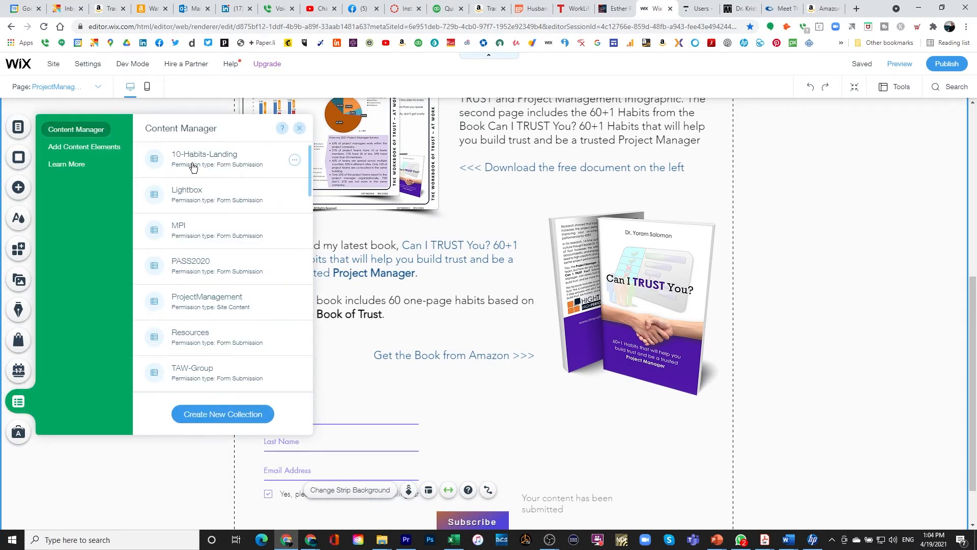
left_click(196, 304)
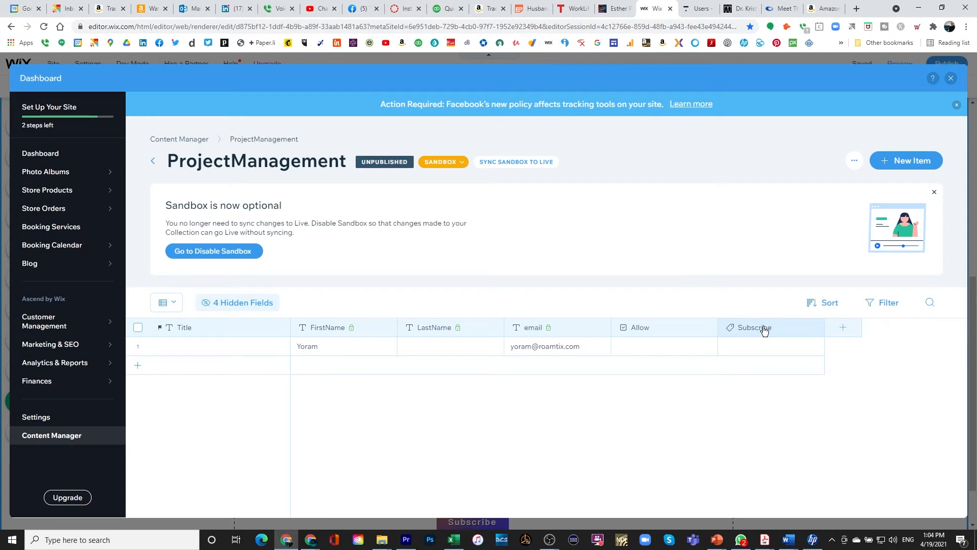
left_click(669, 331)
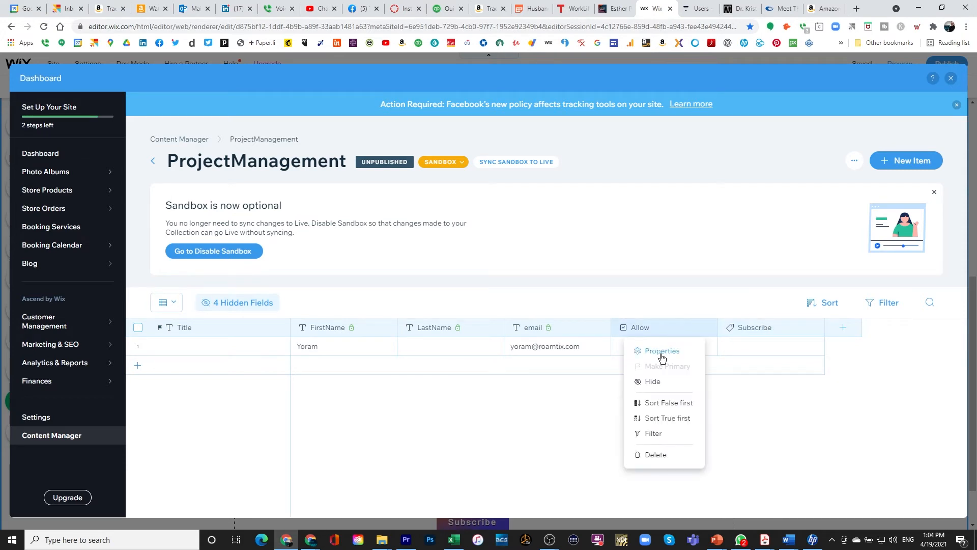
left_click(649, 455)
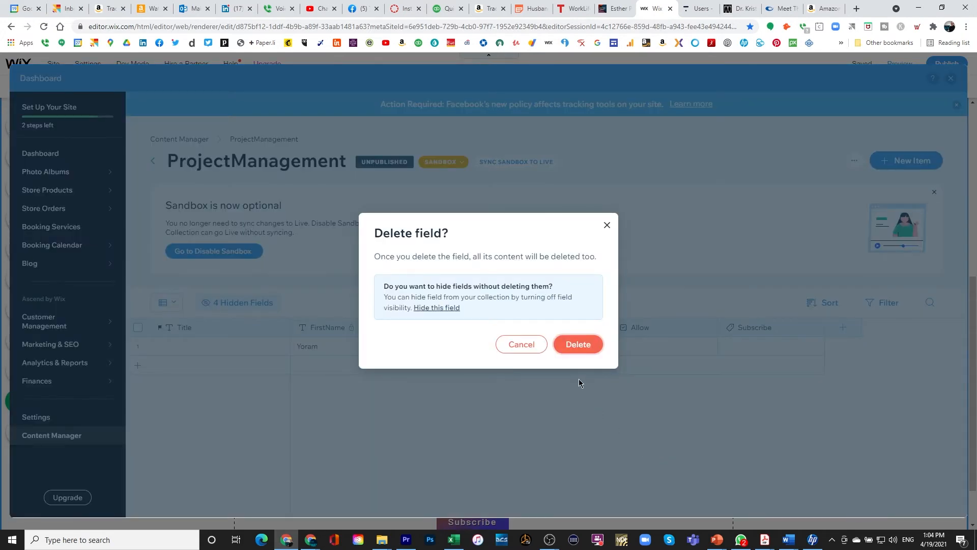
left_click(574, 349)
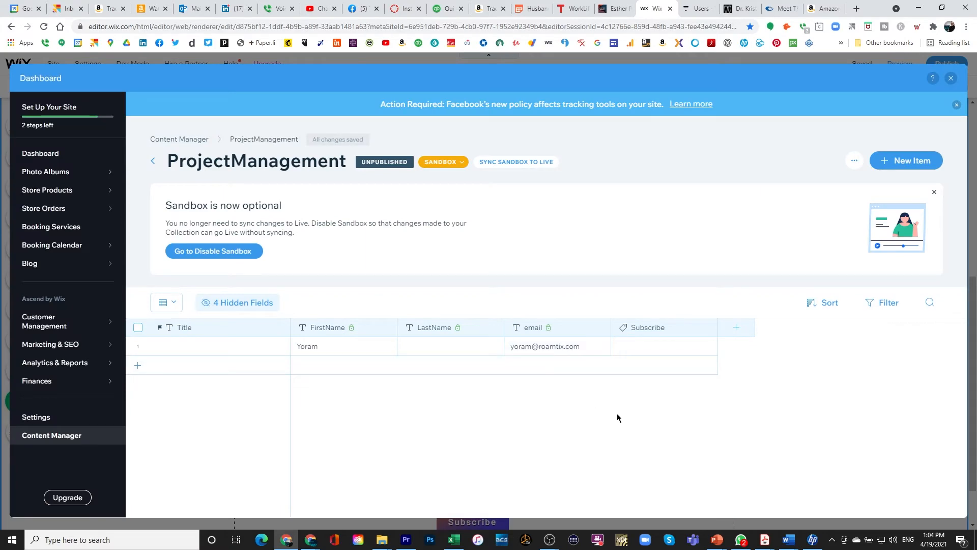
left_click(951, 79)
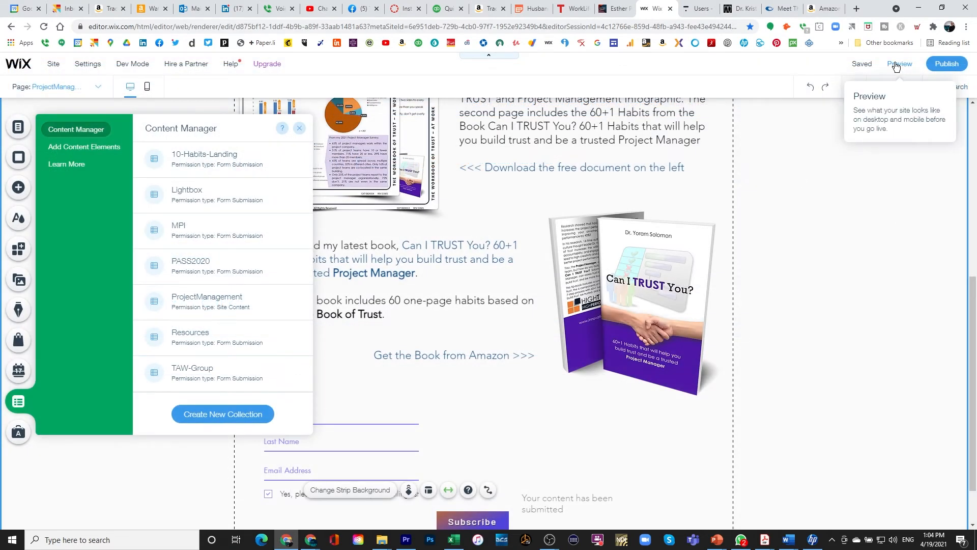
Save the site, then in preview submit a second test with a name, e-mail and the box ticked.
left_click(862, 68)
left_click(897, 65)
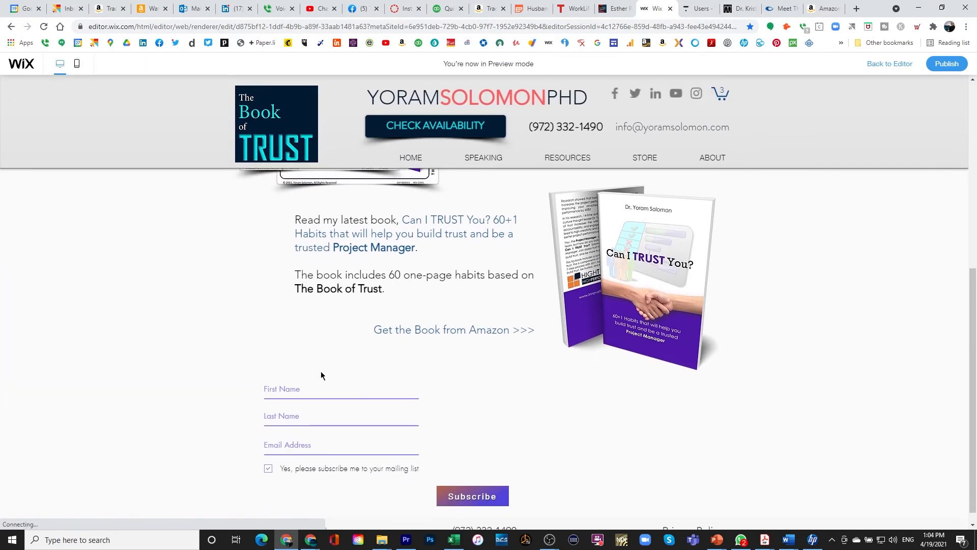
left_click(285, 373)
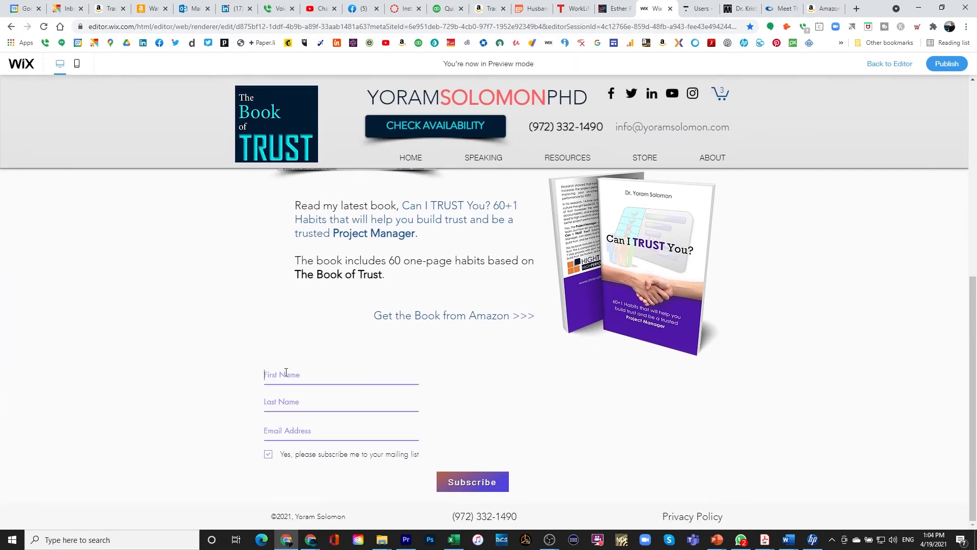
type("M")
type("B")
key("Tab")
type("m")
left_click(268, 461)
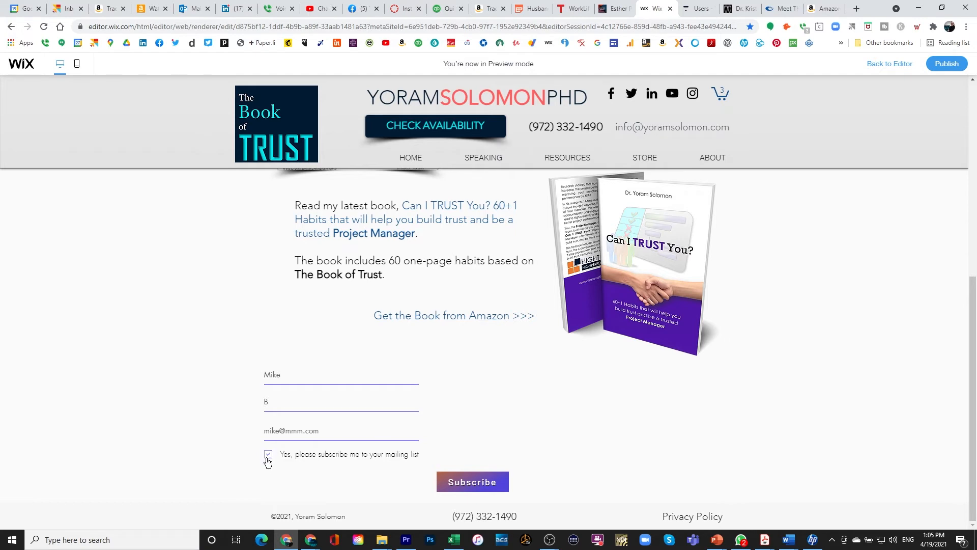
left_click(483, 486)
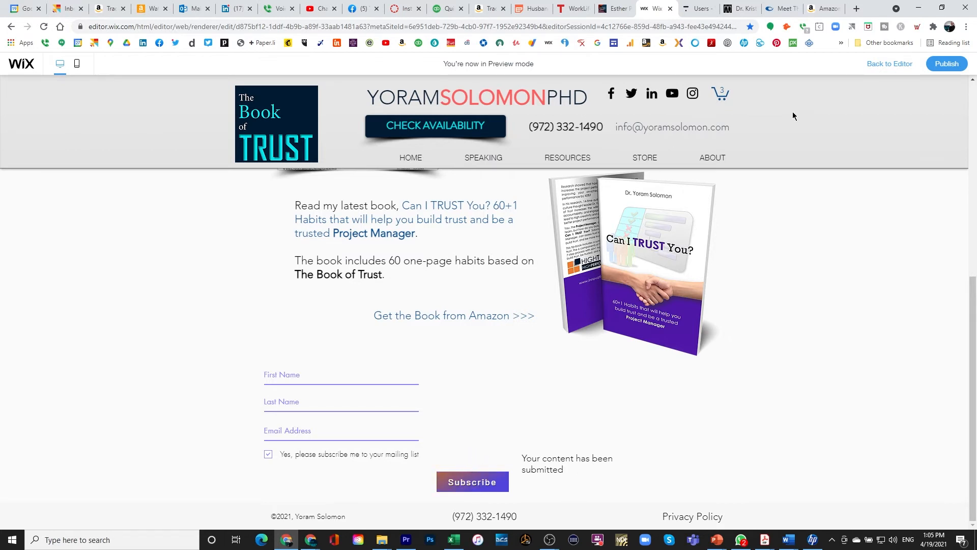
left_click(881, 69)
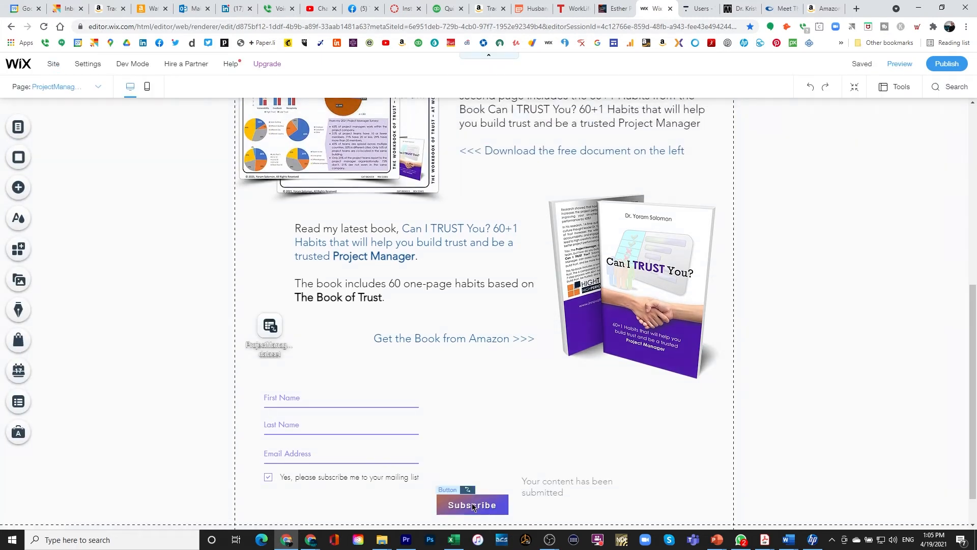
Place the Subscribe button under the checkbox with the 'Your content has been submitted' message beside it.
left_click_drag(472, 506, 299, 505)
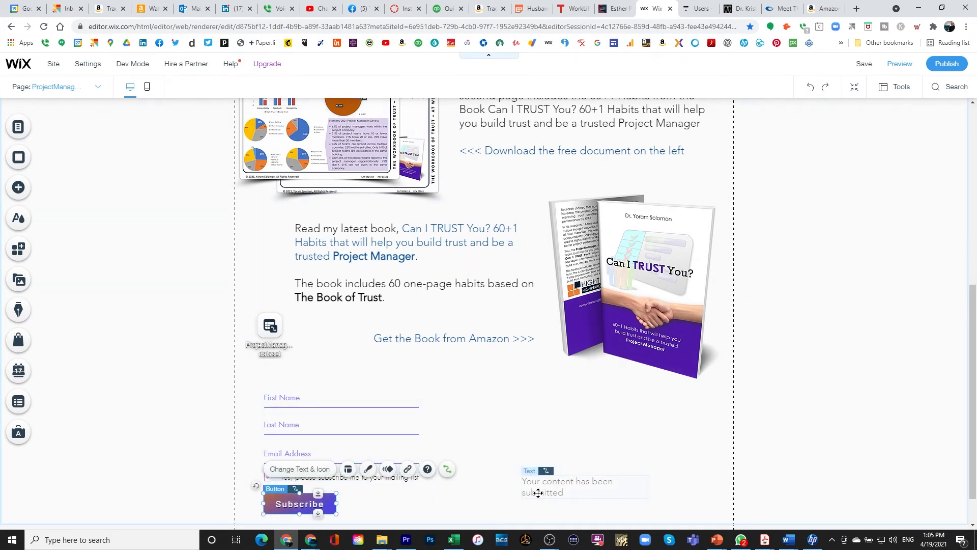
left_click_drag(538, 493, 364, 507)
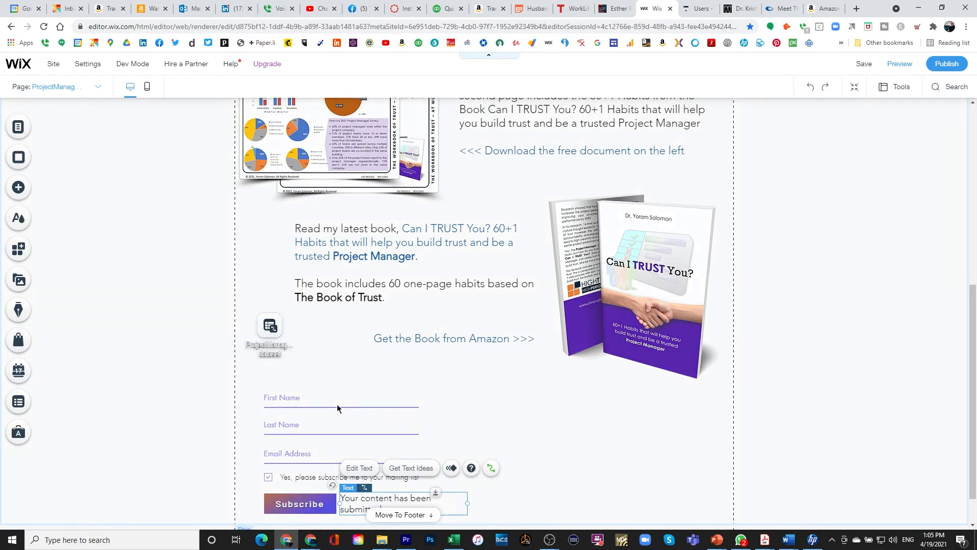
left_click(24, 405)
Review the ProjectManagement entries in the dashboard, then nudge the dataset icon just above First Name.
left_click(204, 418)
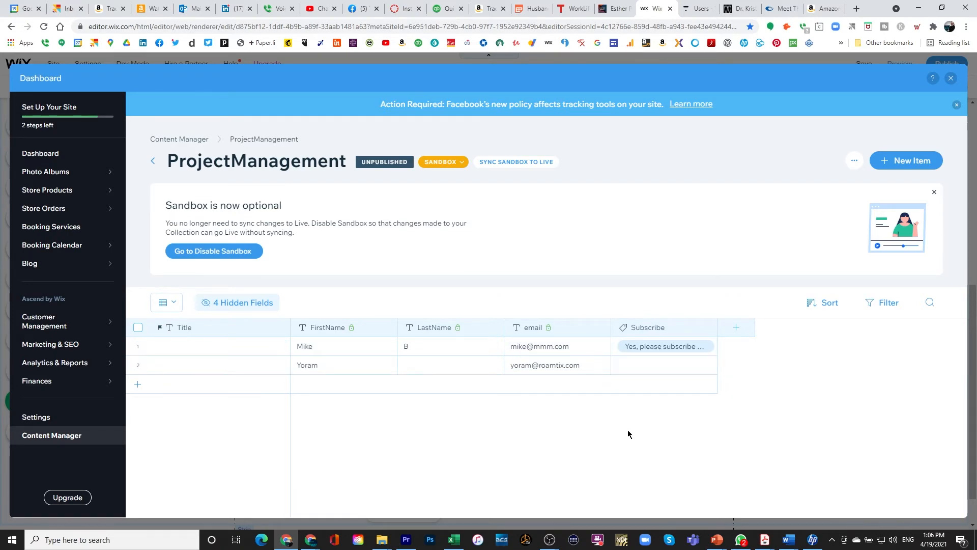
left_click(950, 79)
left_click(575, 417)
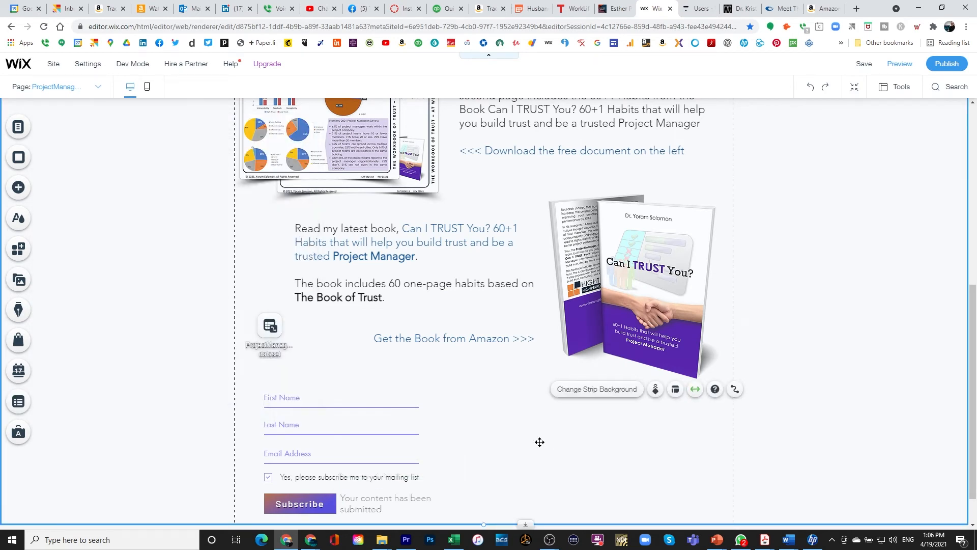
mouse_move(279, 333)
left_mouse_down()
mouse_move(565, 461)
mouse_move(266, 353)
mouse_move(283, 345)
left_mouse_up()
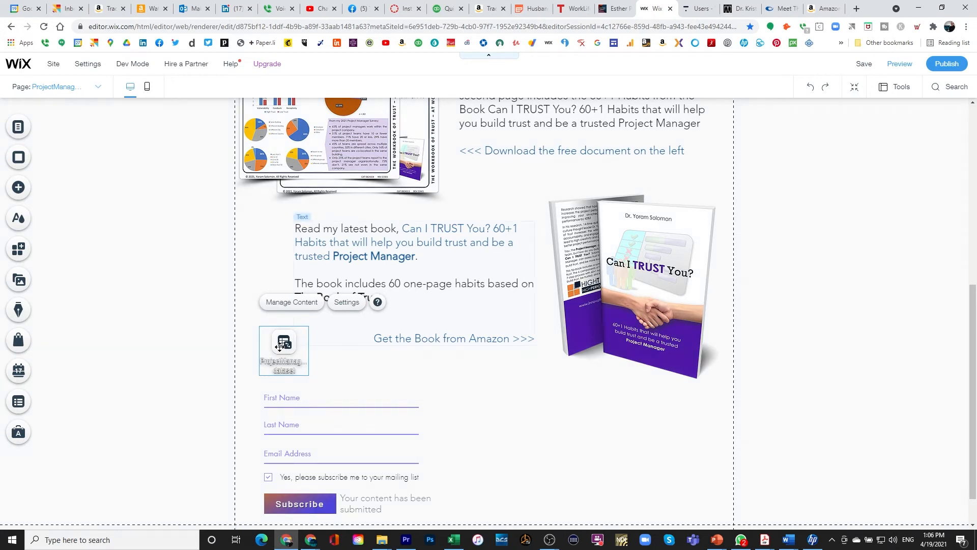
left_click(18, 188)
Add an All Caps Title text element beside the sign-up form.
left_click(55, 149)
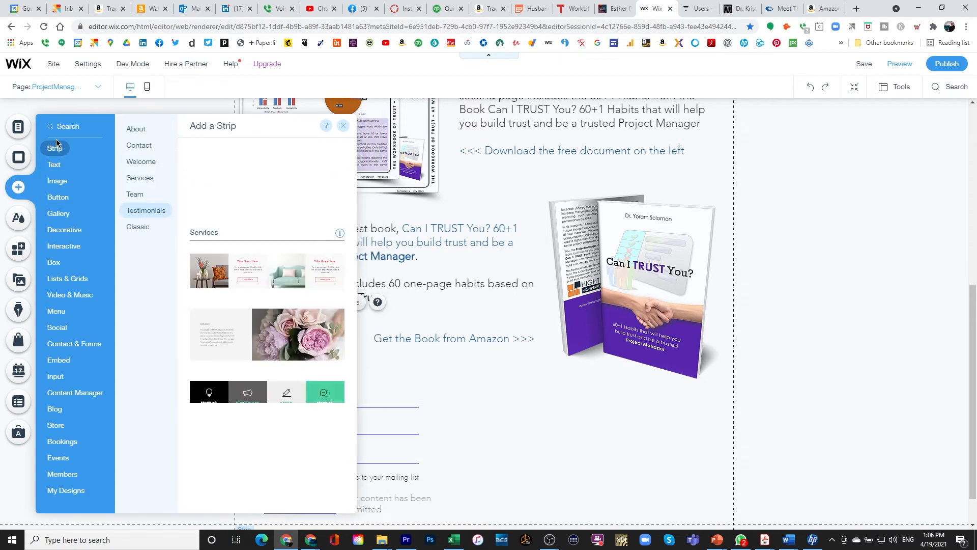
left_click(54, 164)
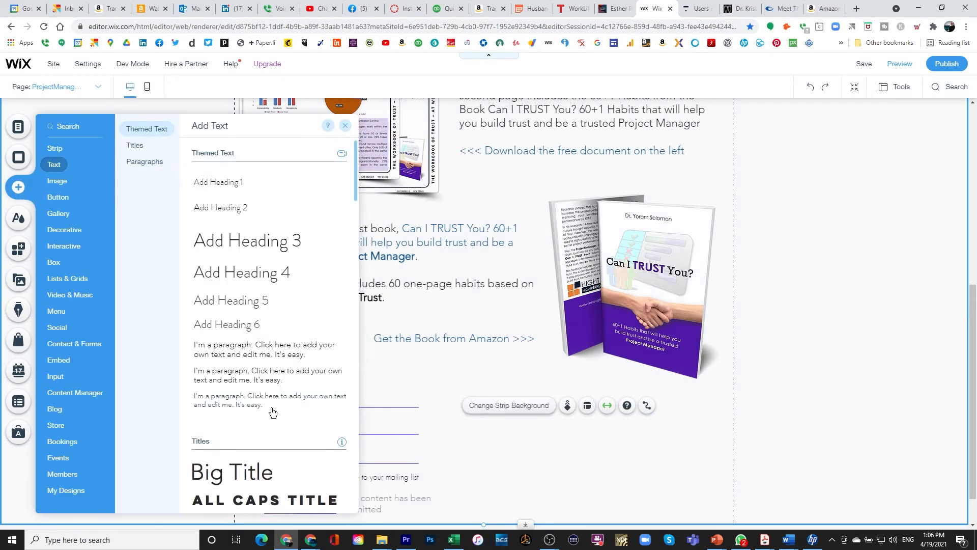
scroll(266, 414, "down", 2)
left_click_drag(264, 401, 510, 423)
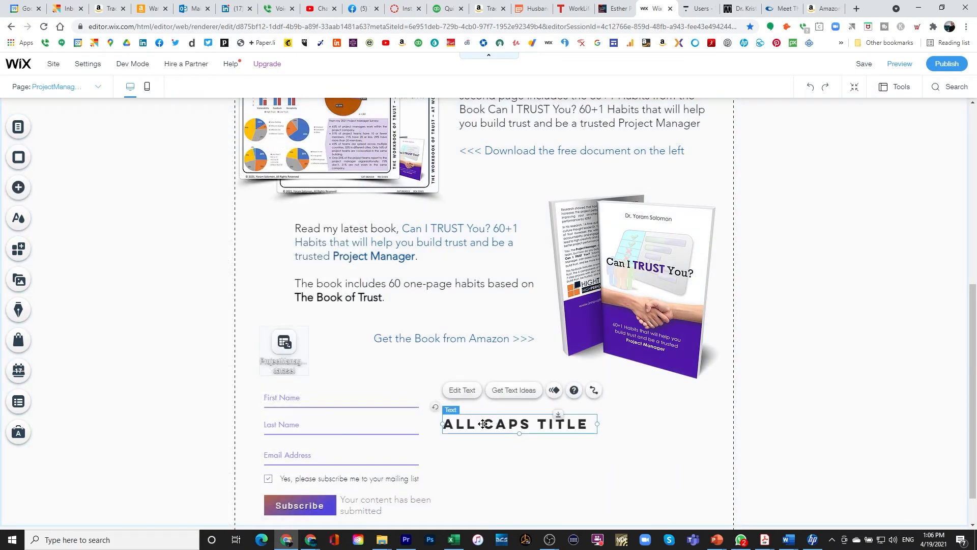
Change the title to 'SUBSCRIBE TO OUR MAILING LIST', widen it, and move it beside the name fields.
double_click(483, 423)
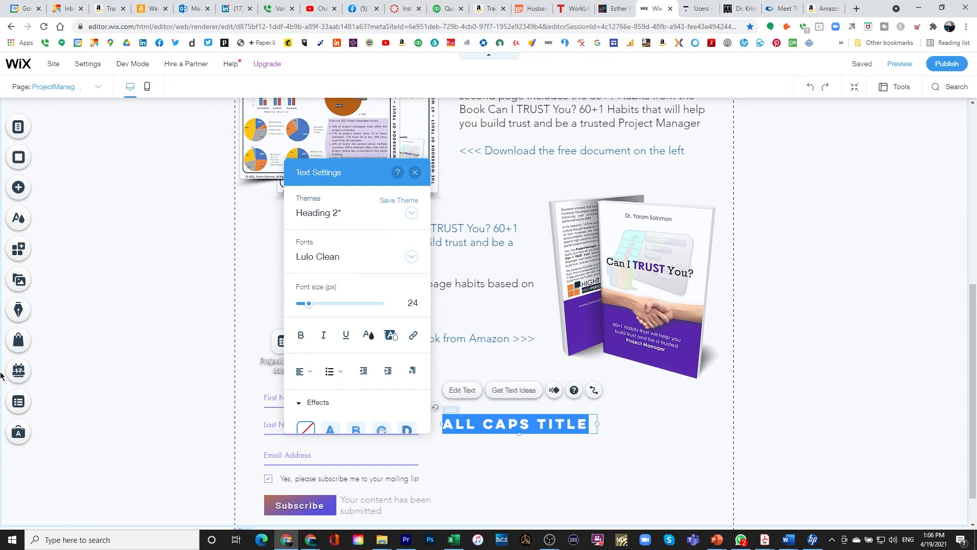
type("SUBSCRIBE ")
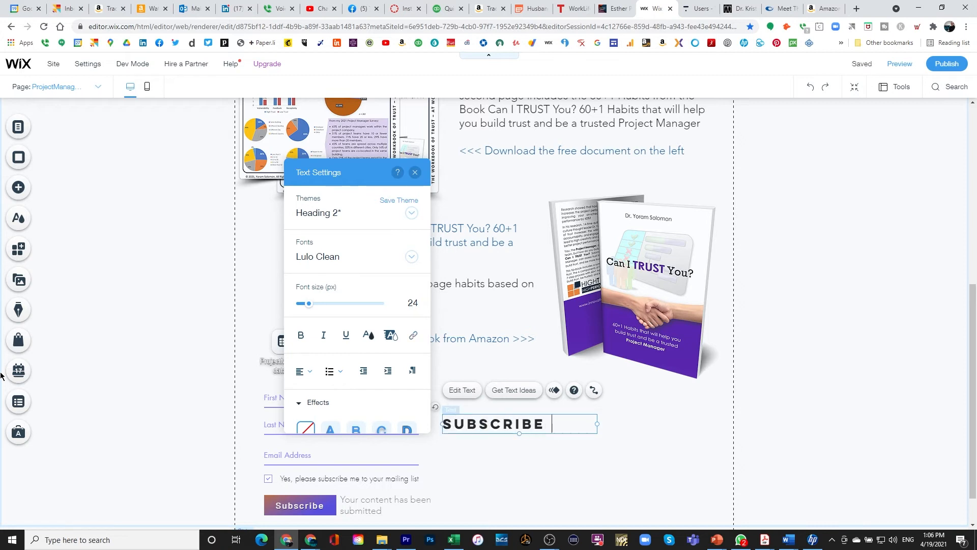
type("TO OUY ")
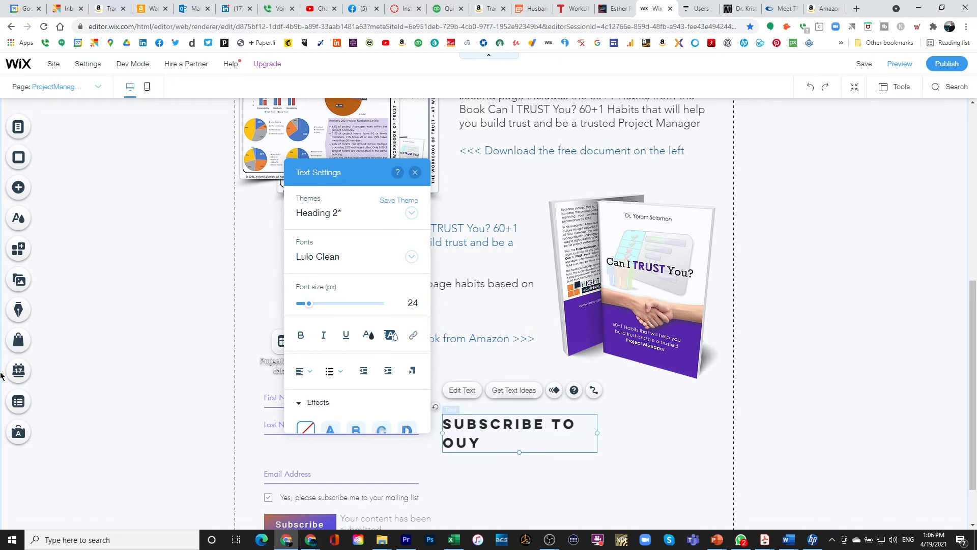
type("T")
key("BackSpace")
key("BackSpace")
type("R MAILING LIST")
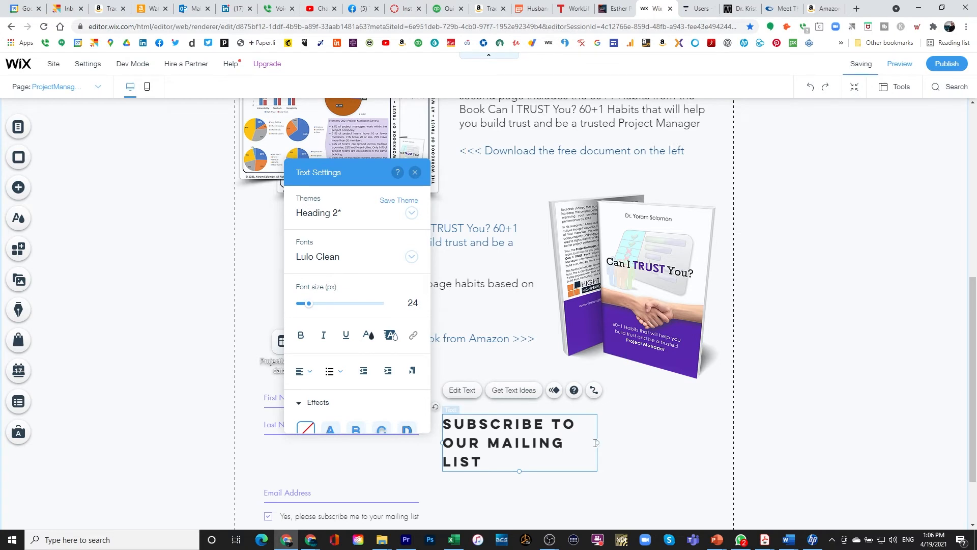
left_click_drag(596, 443, 639, 445)
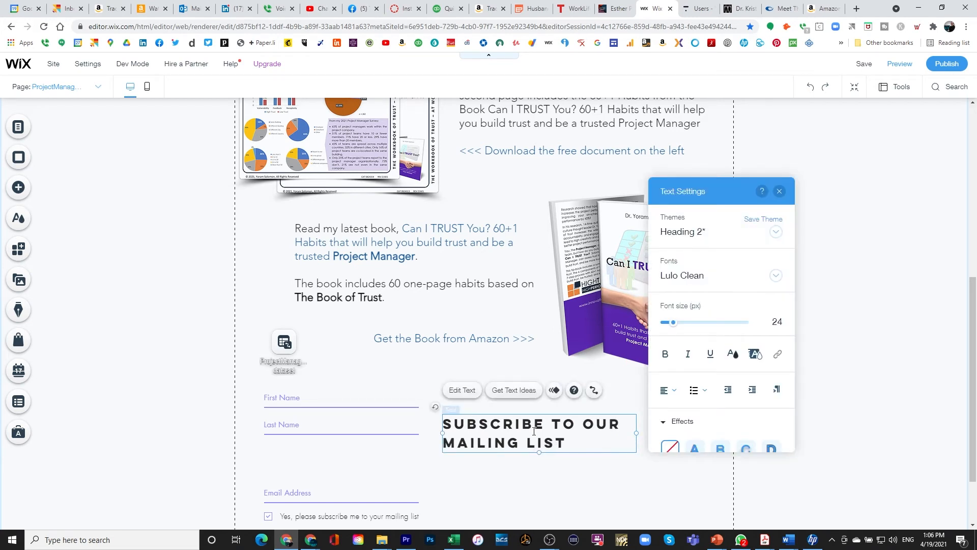
mouse_move(510, 418)
left_mouse_down()
mouse_move(507, 402)
mouse_move(502, 413)
mouse_move(496, 405)
left_mouse_up()
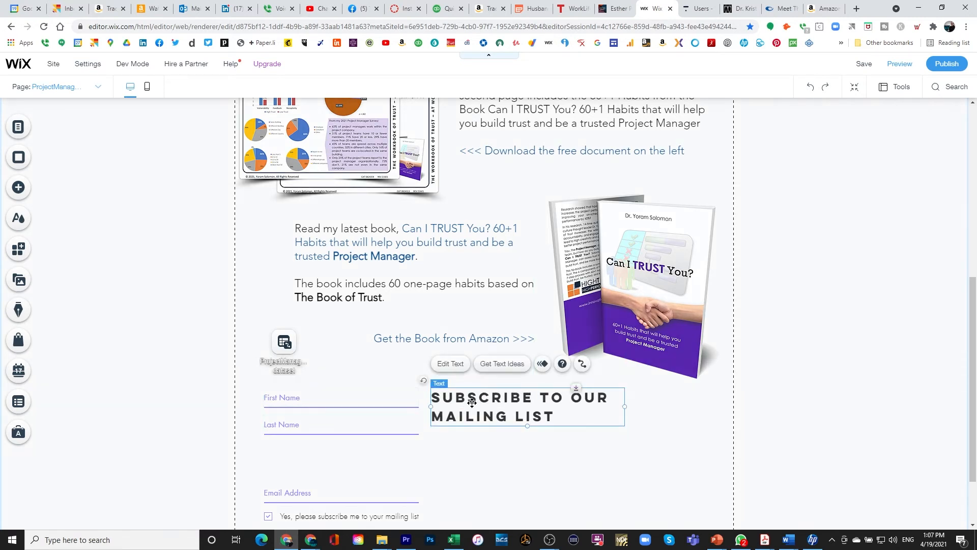
Colour the subscribe heading with a new custom swatch, RGB 79/23/168 (#4F17A8).
double_click(487, 406)
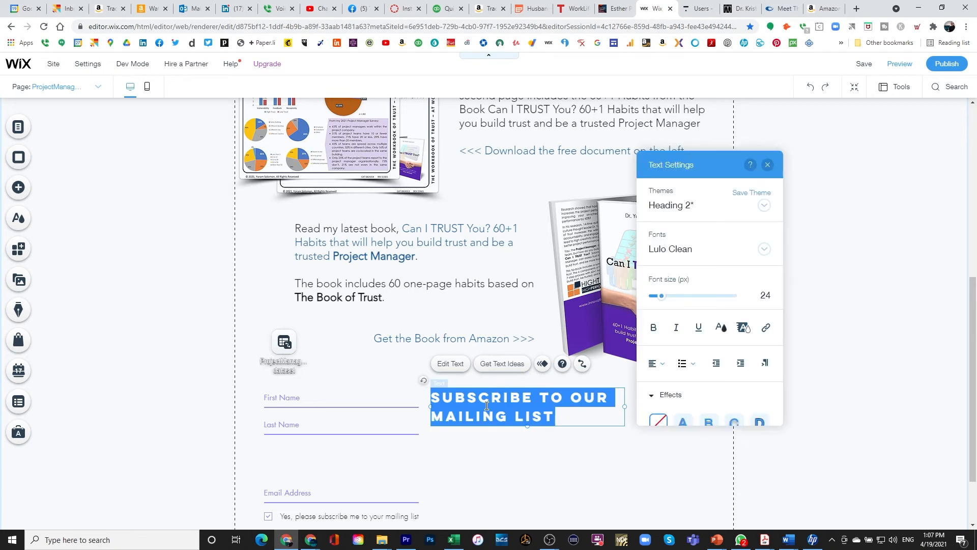
left_click(655, 333)
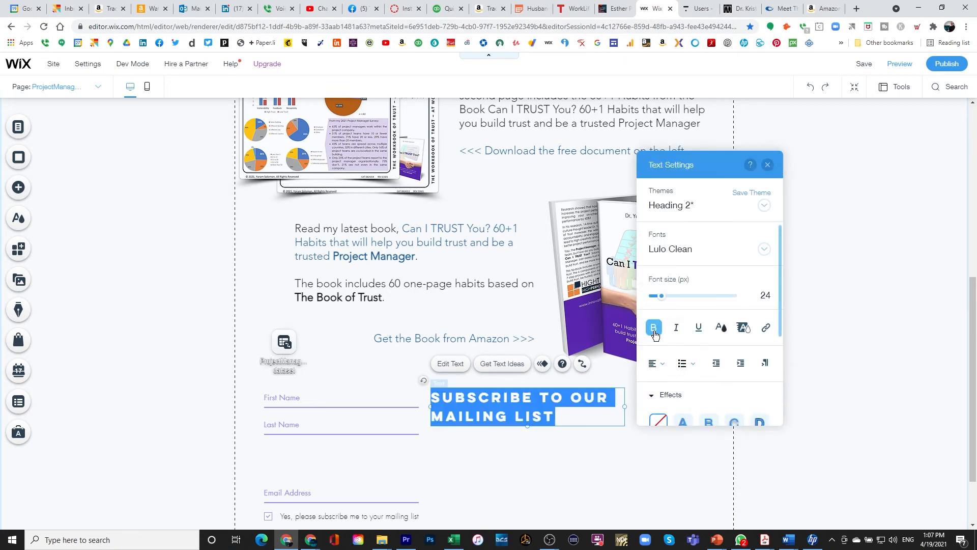
left_click(654, 331)
left_click(720, 328)
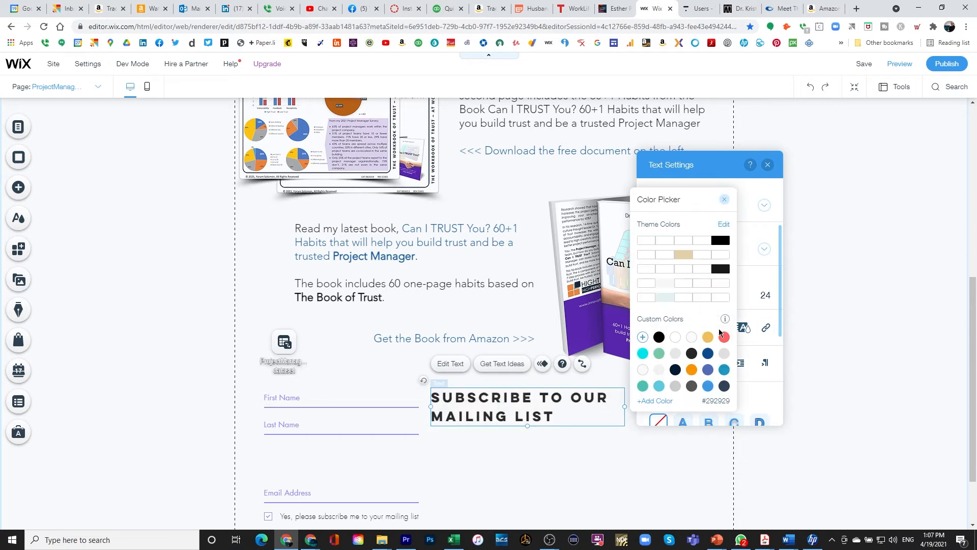
left_click(661, 402)
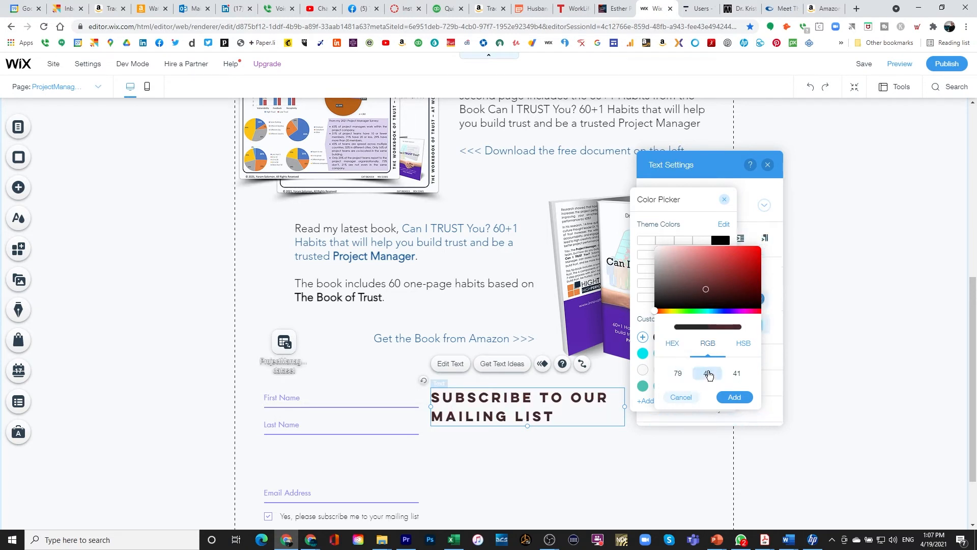
type("23")
left_click(736, 377)
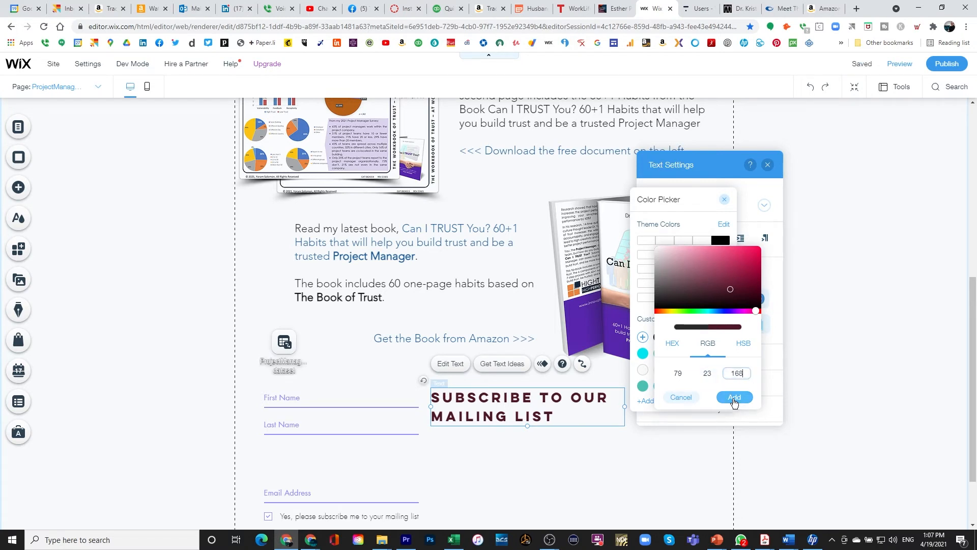
left_click(734, 398)
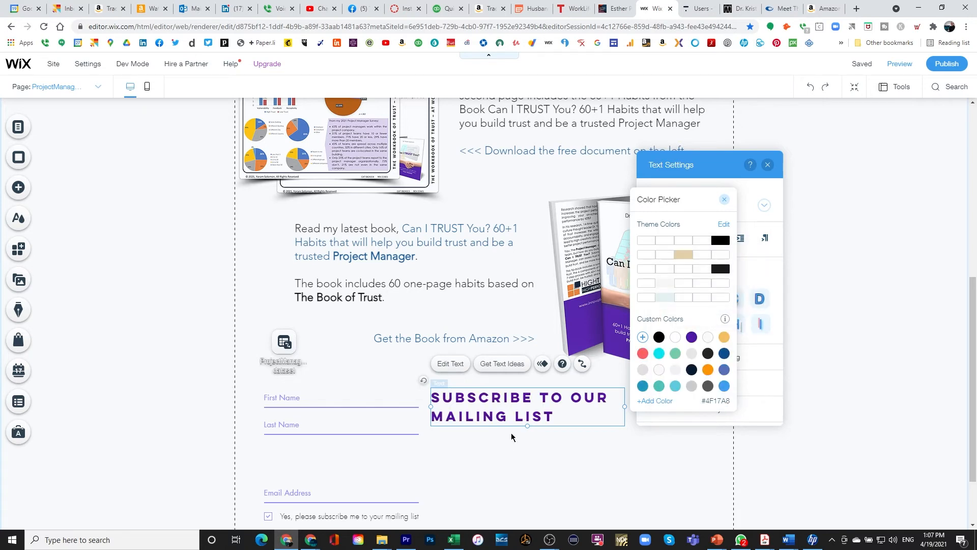
left_click(724, 202)
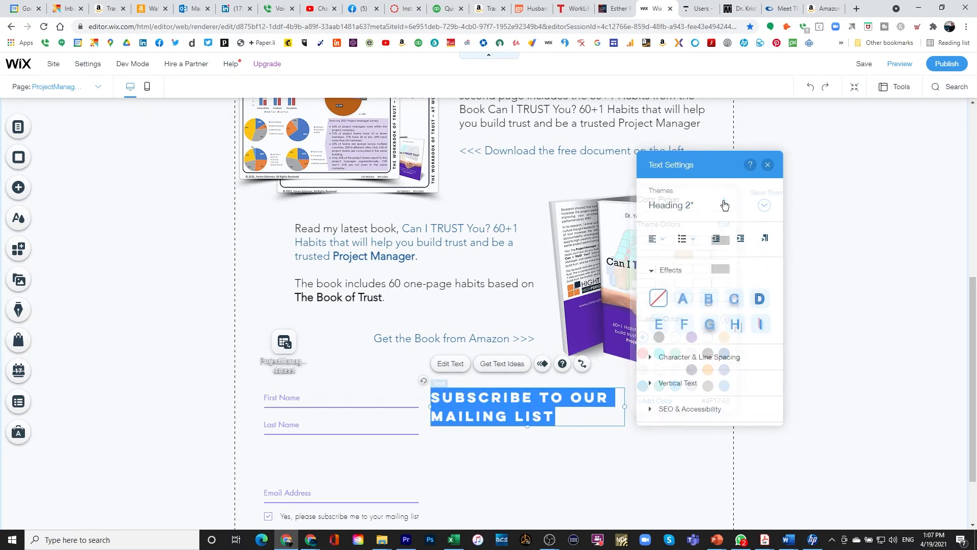
left_click(546, 448)
left_click(24, 192)
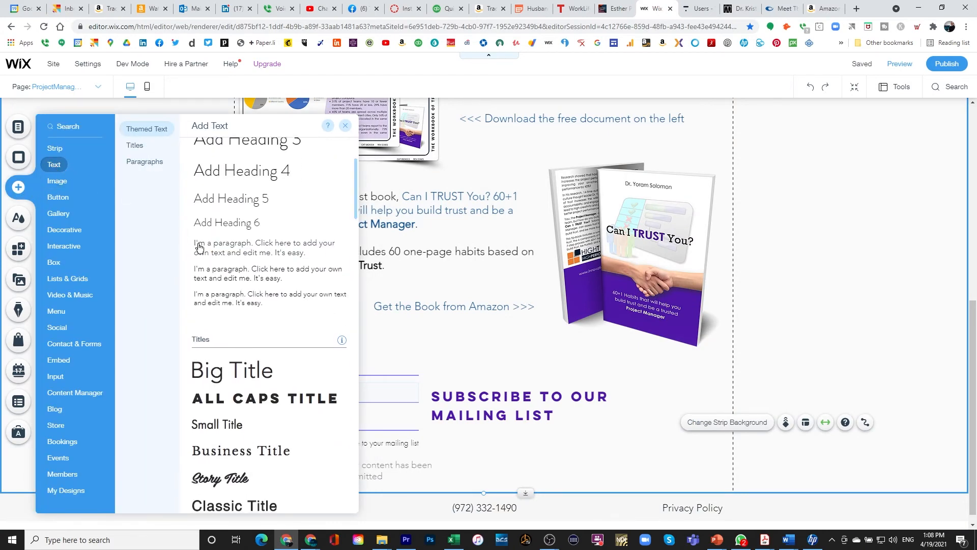
Add the paragraph 'To be informed with new TRUST and Project Management Content' aligned under the heading.
left_click_drag(212, 251, 446, 439)
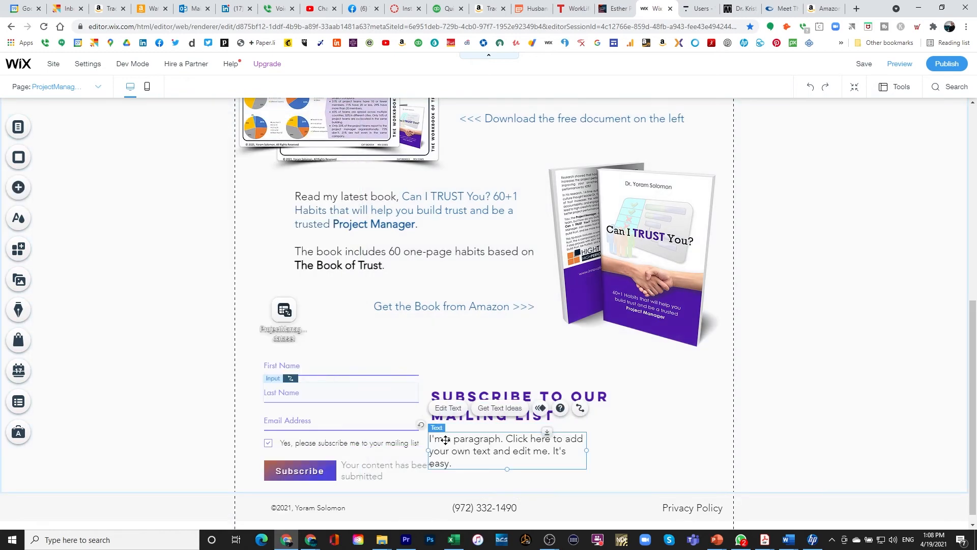
type("tO")
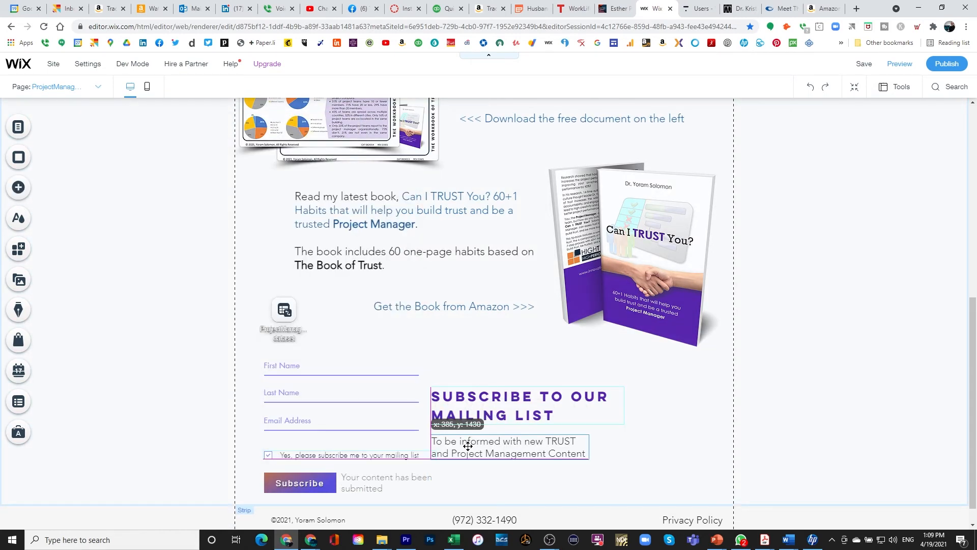
left_click_drag(467, 446, 481, 455)
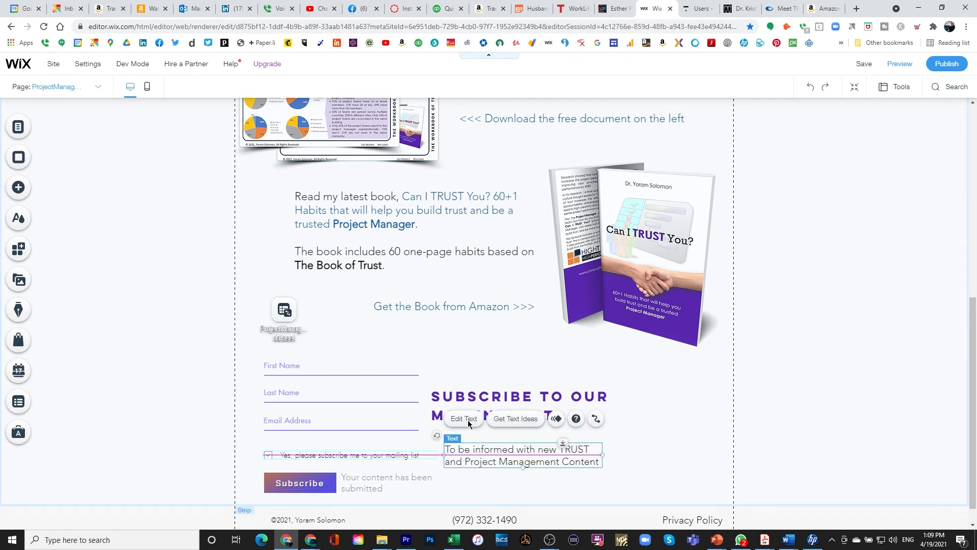
left_click_drag(447, 402, 461, 402)
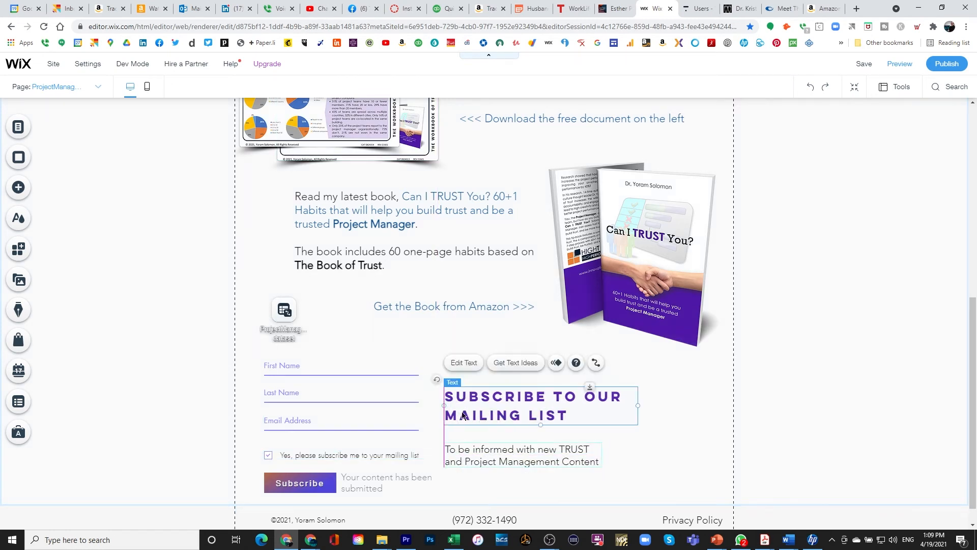
left_click_drag(467, 452, 467, 439)
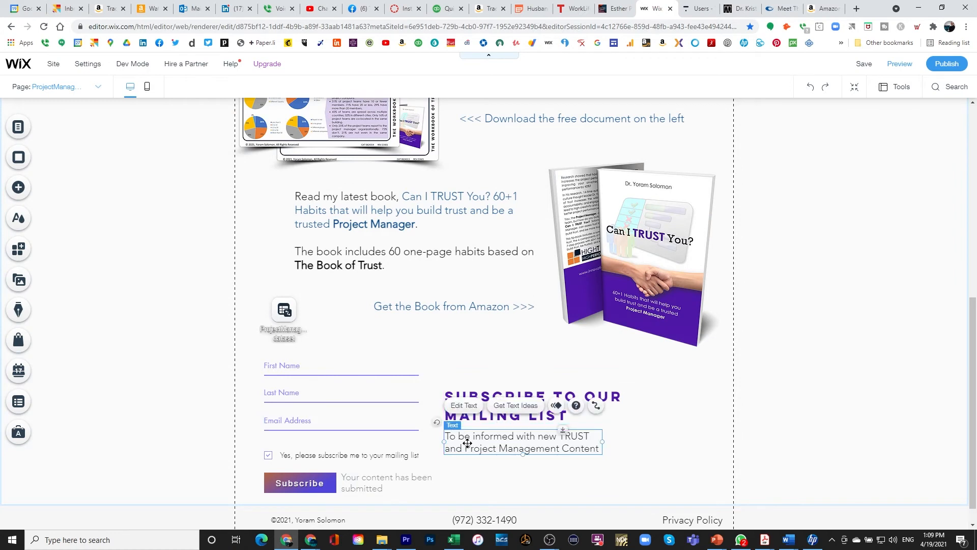
Set the new paragraph's text colour to the custom purple swatch.
double_click(468, 443)
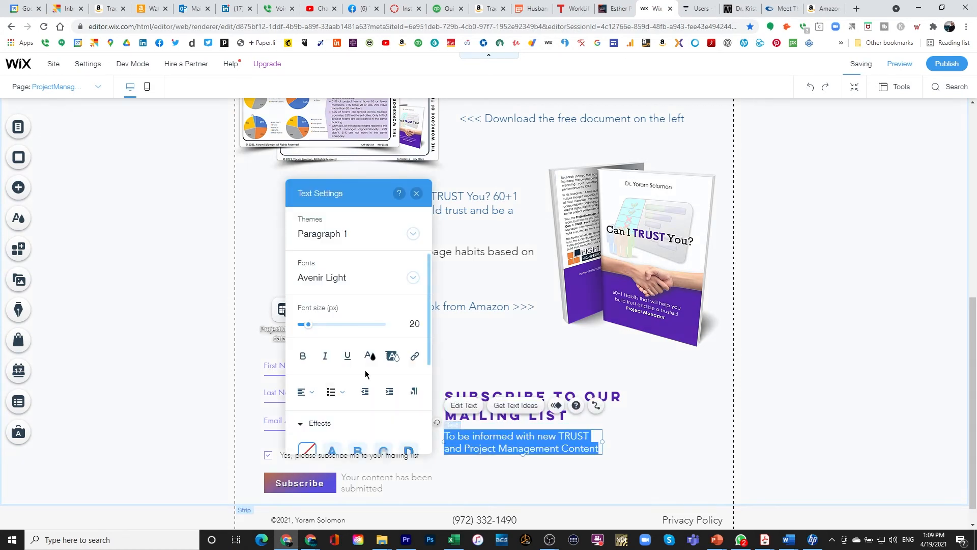
left_click(370, 355)
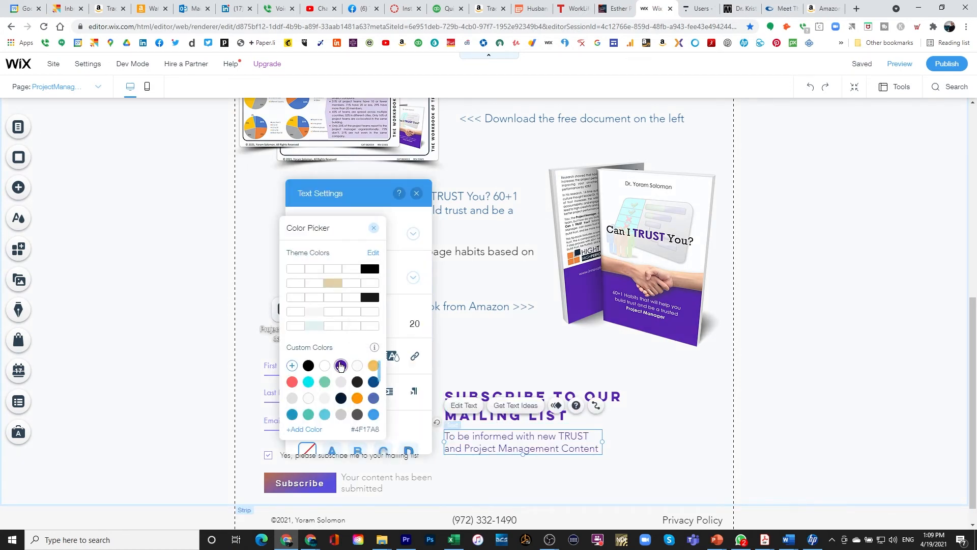
left_click(340, 366)
left_click(372, 230)
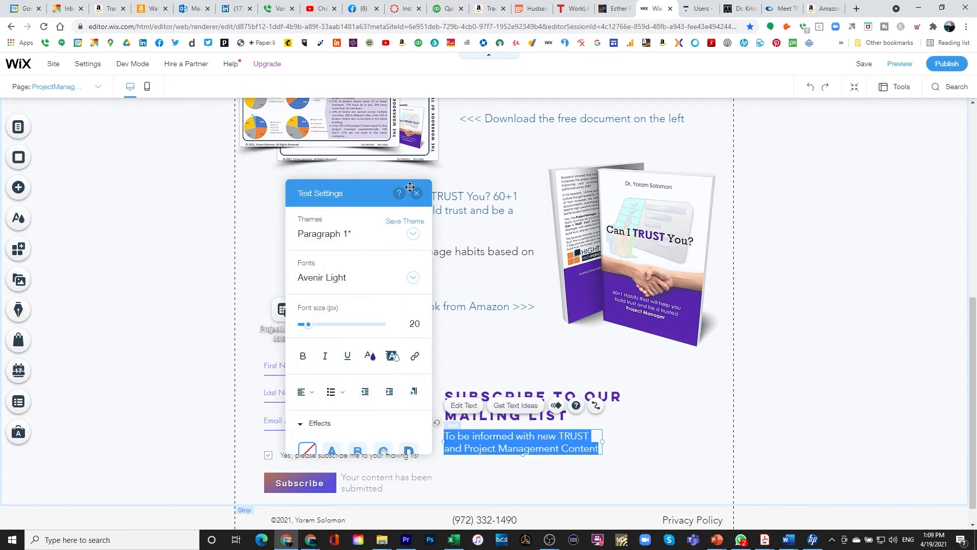
left_click(417, 193)
left_click(652, 436)
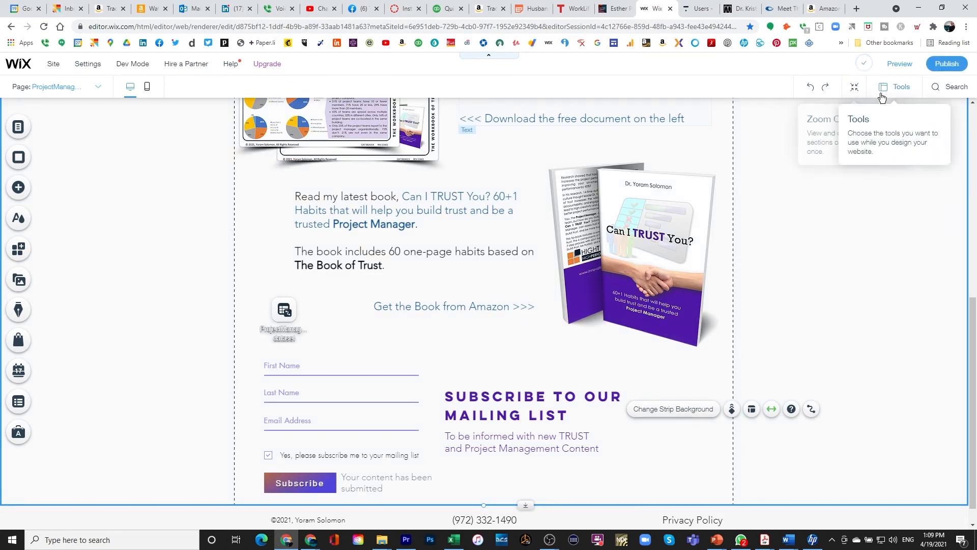
Preview the project-management page and scroll through it as a visitor sees it.
left_click(887, 74)
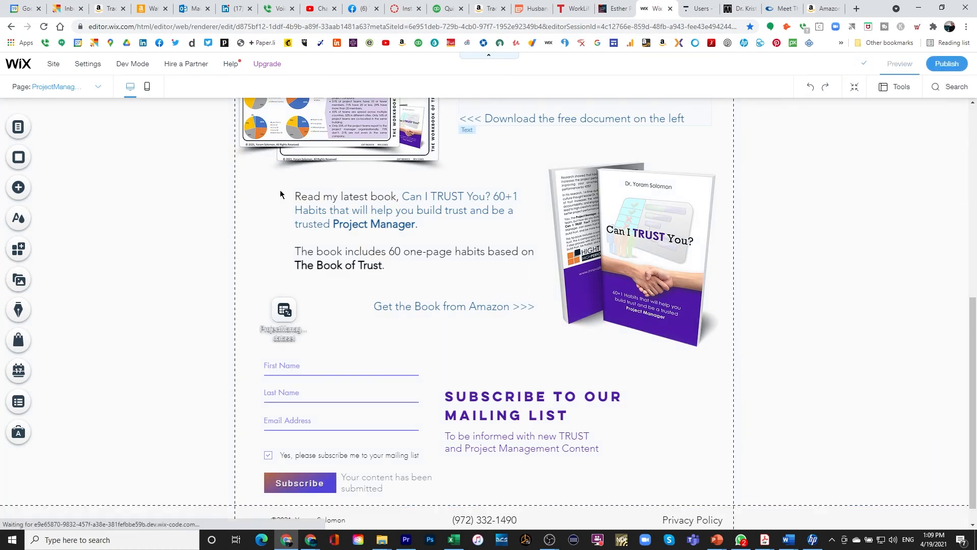
scroll(132, 294, "up", 8)
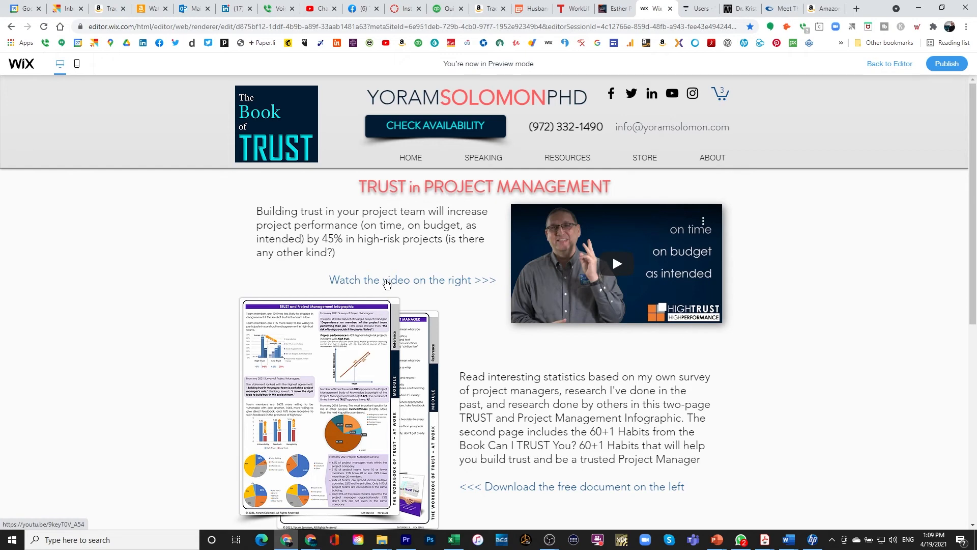
scroll(354, 281, "down", 2)
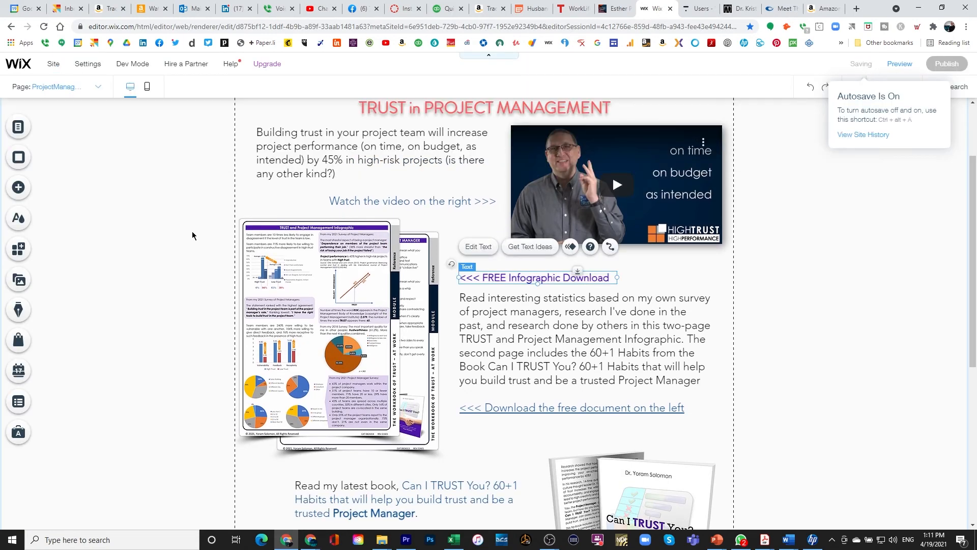
In the mobile layout, move the FREE Infographic Download heading and description above the infographic.
left_click(147, 88)
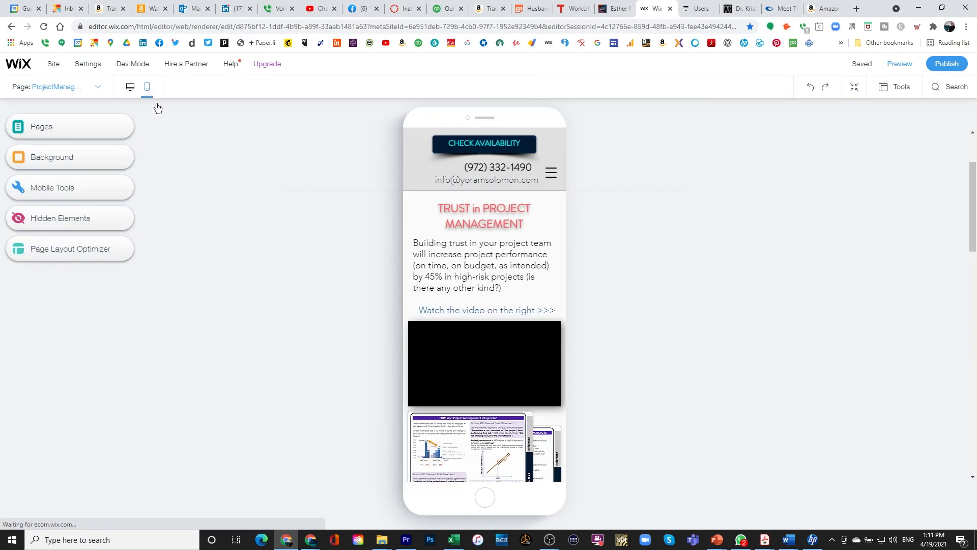
scroll(407, 360, "down", 5)
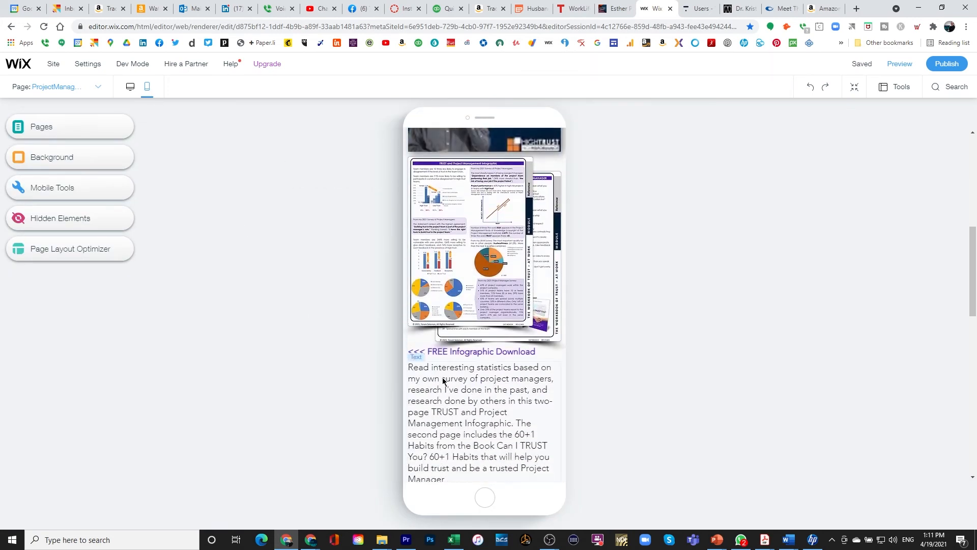
scroll(443, 381, "up", 1)
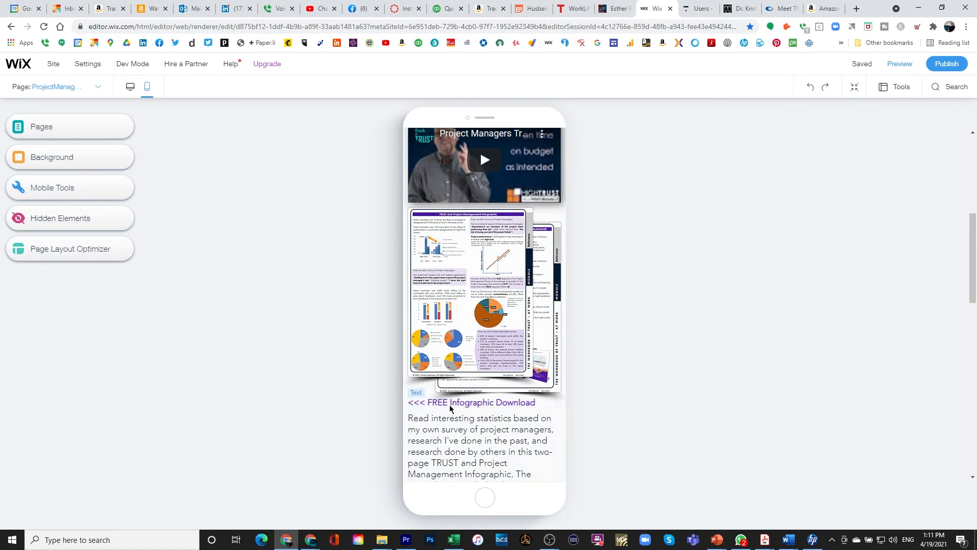
left_click_drag(450, 407, 448, 220)
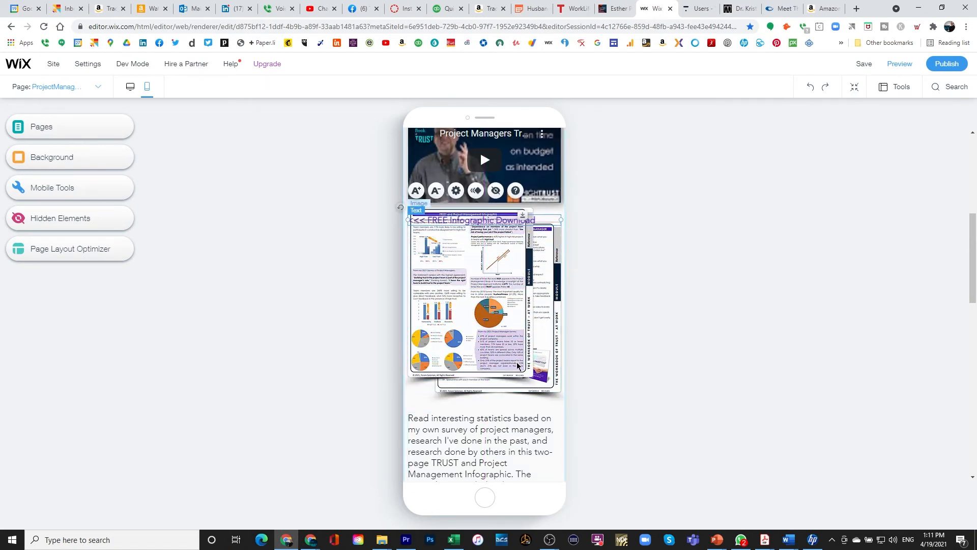
left_click(499, 387)
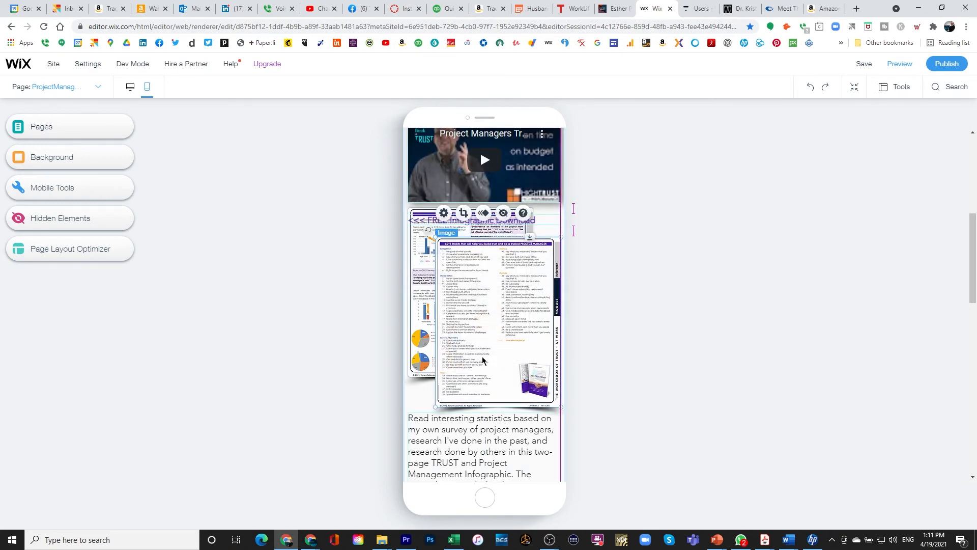
left_click_drag(460, 431, 463, 235)
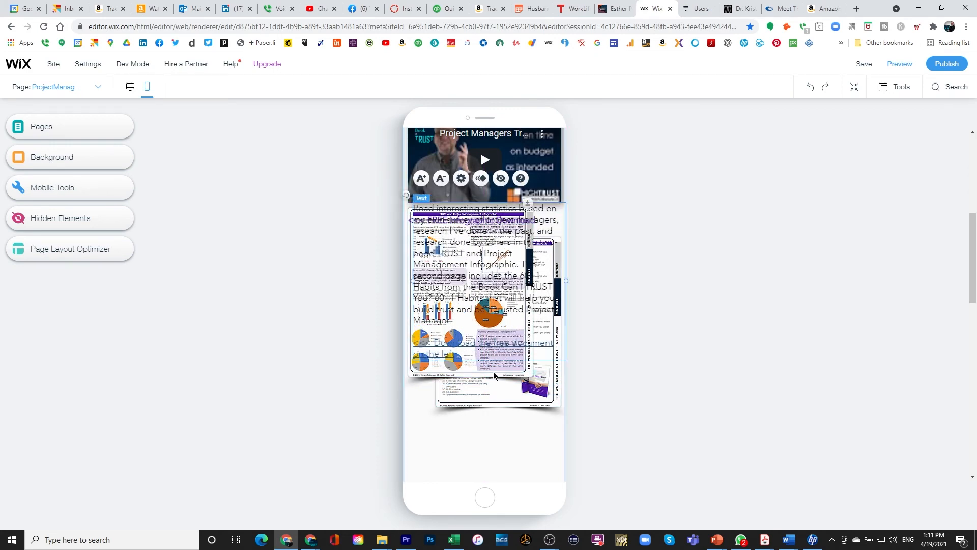
left_click_drag(498, 396, 497, 471)
Push the TRUST and 60+1 Habits infographics below the description and align the heading and text.
scroll(494, 470, "down", 1)
left_click_drag(421, 302, 425, 399)
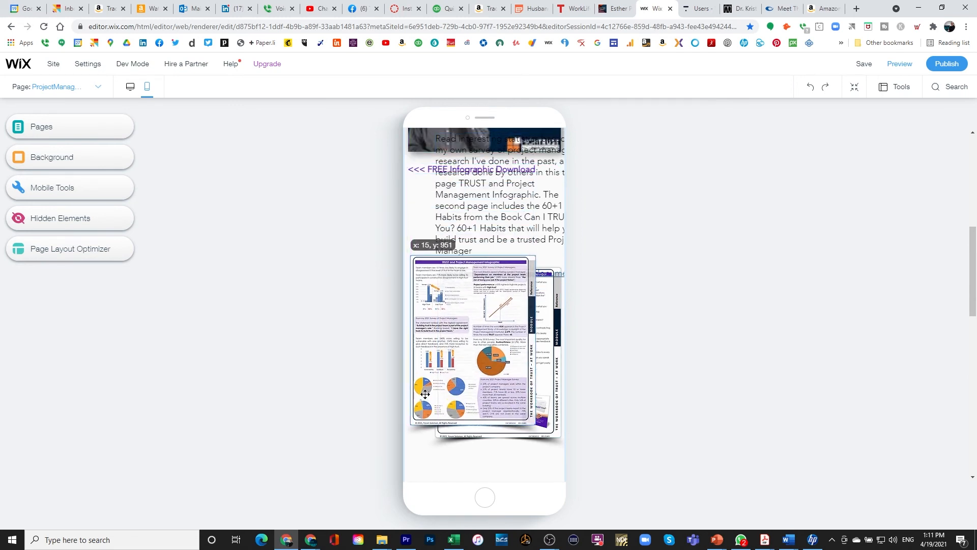
left_click_drag(546, 413, 539, 438)
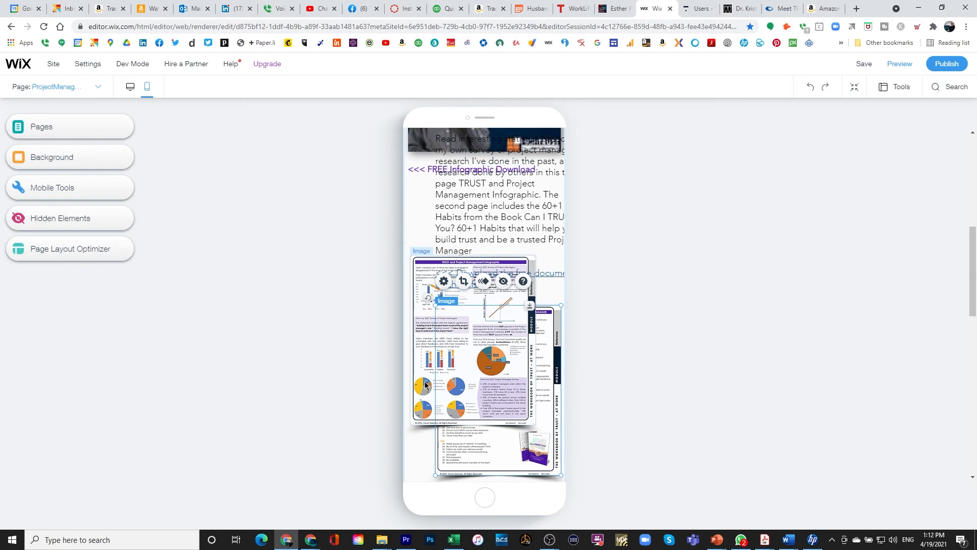
left_click_drag(426, 386, 426, 418)
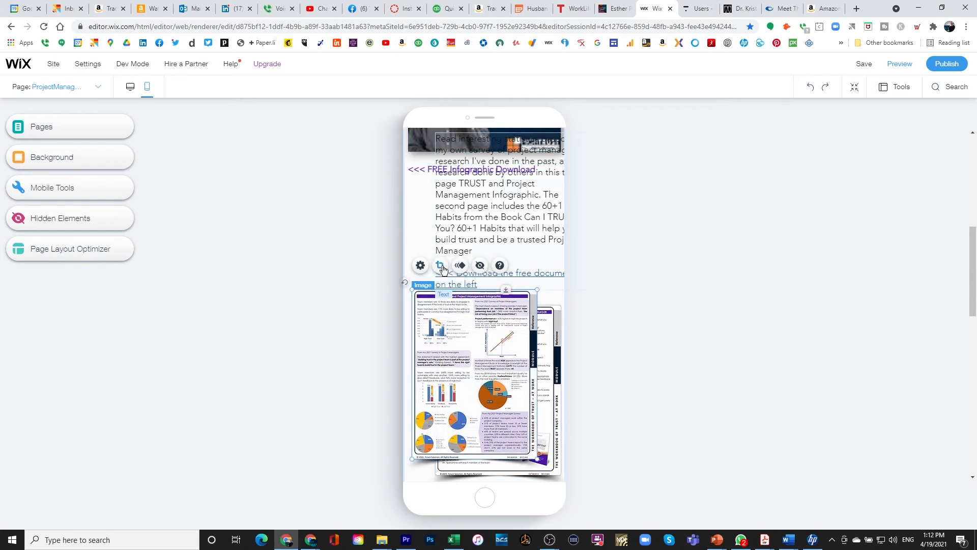
scroll(510, 358, "down", 3)
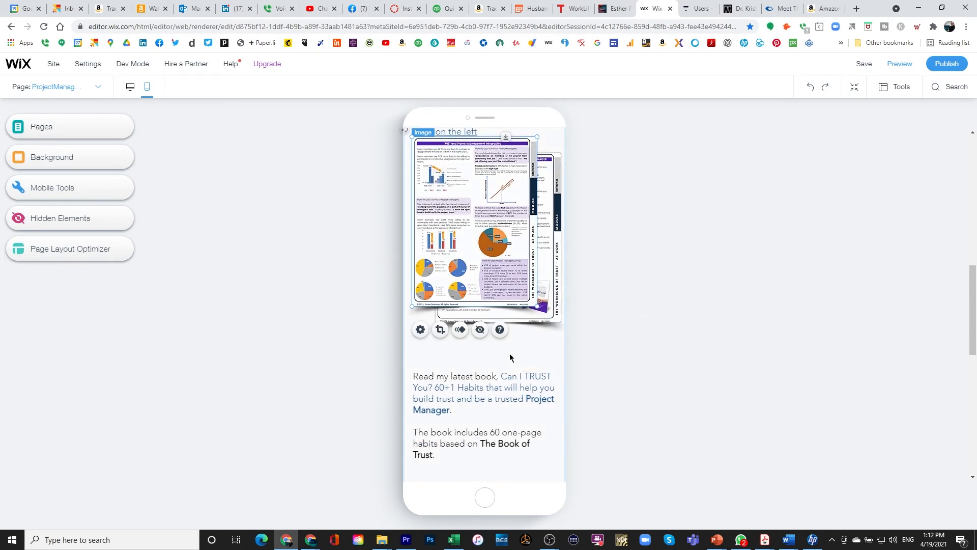
left_click_drag(515, 319, 508, 348)
left_click_drag(424, 261, 418, 298)
scroll(476, 239, "up", 4)
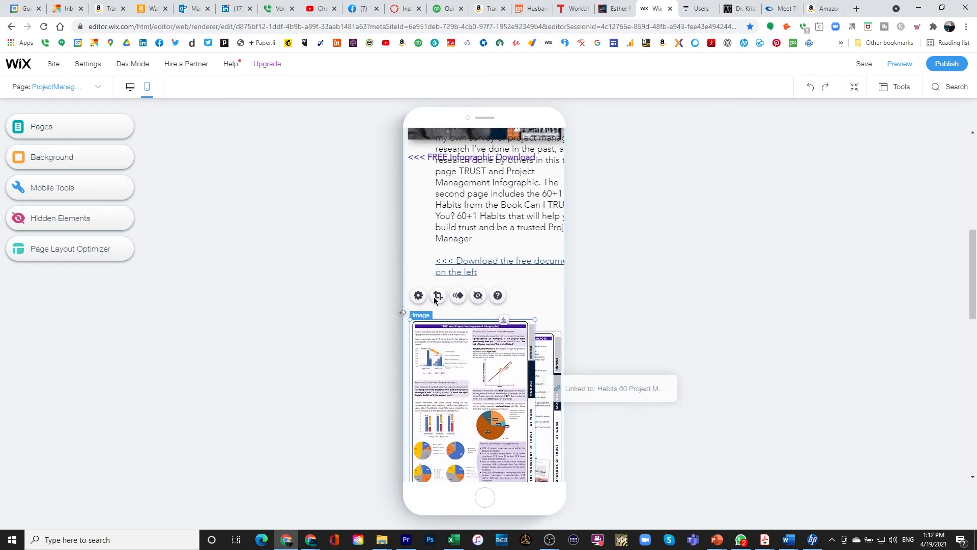
left_click_drag(476, 239, 452, 283)
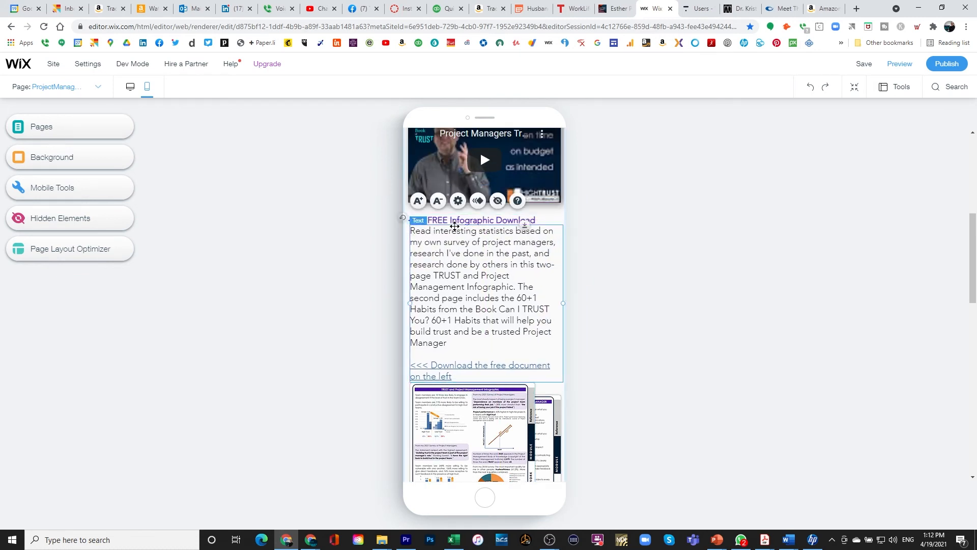
left_click_drag(456, 223, 457, 217)
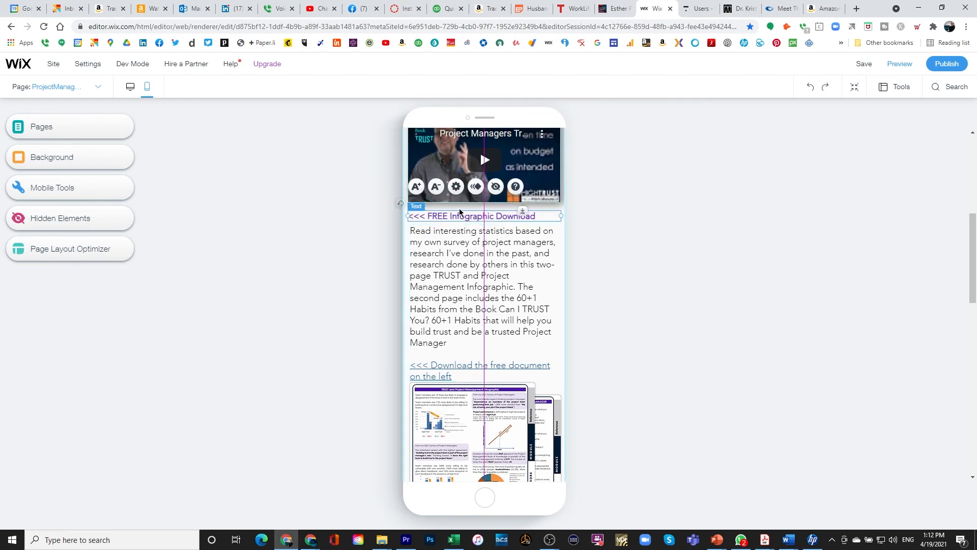
Move the book image up toward the Amazon link in the mobile layout.
scroll(458, 346, "down", 4)
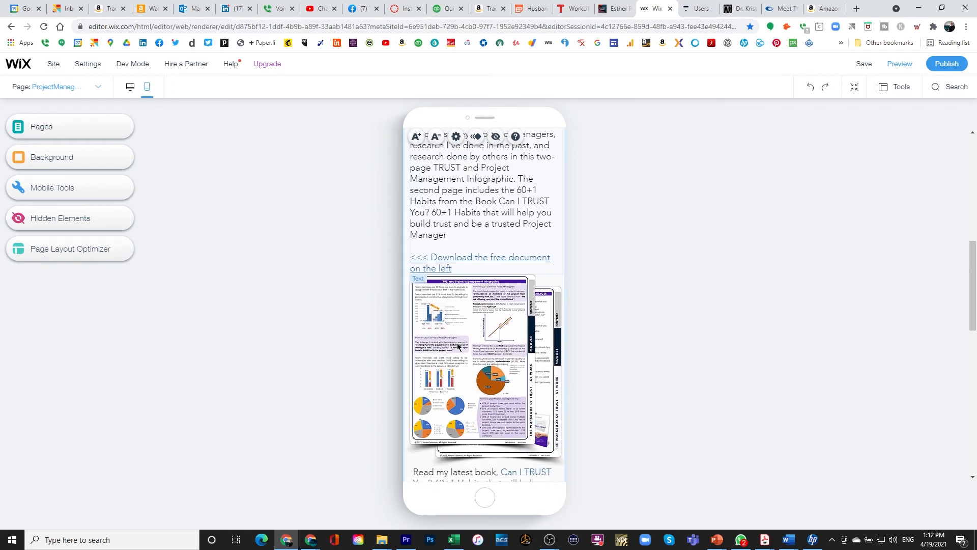
scroll(457, 345, "down", 8)
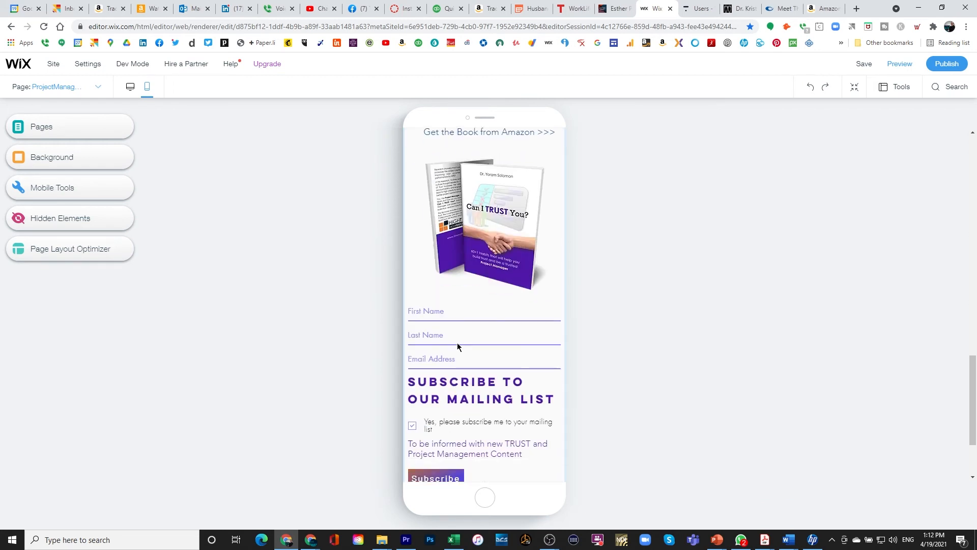
scroll(458, 343, "up", 3)
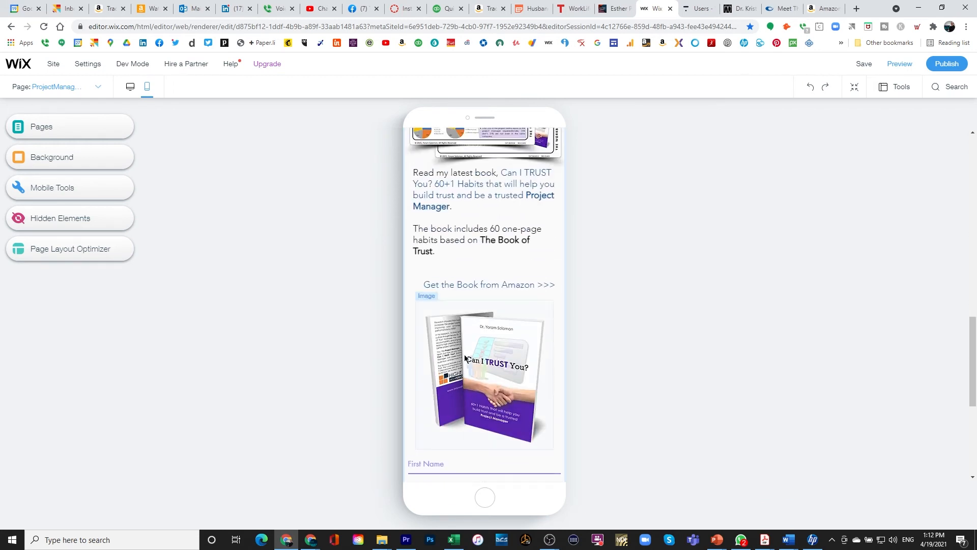
left_click(456, 285)
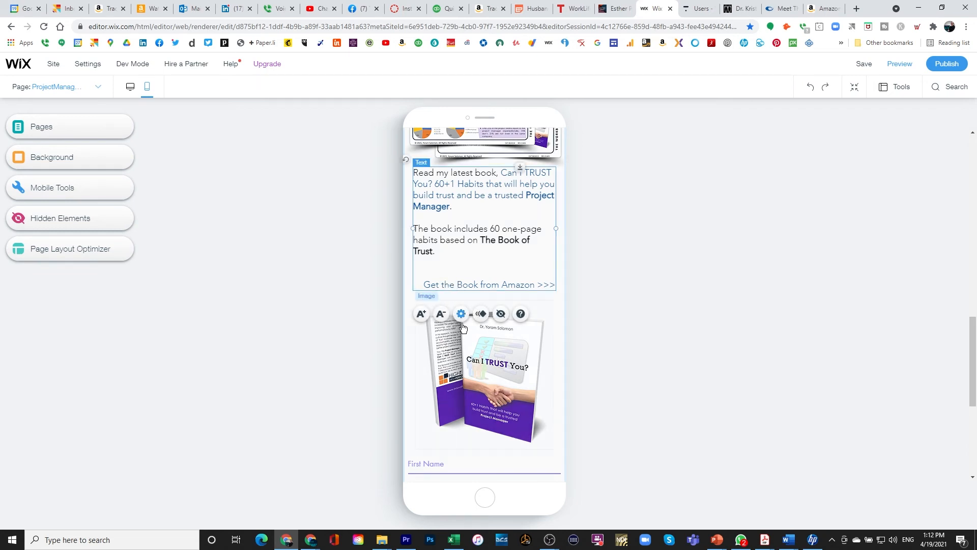
left_click_drag(473, 376, 474, 362)
scroll(469, 384, "down", 5)
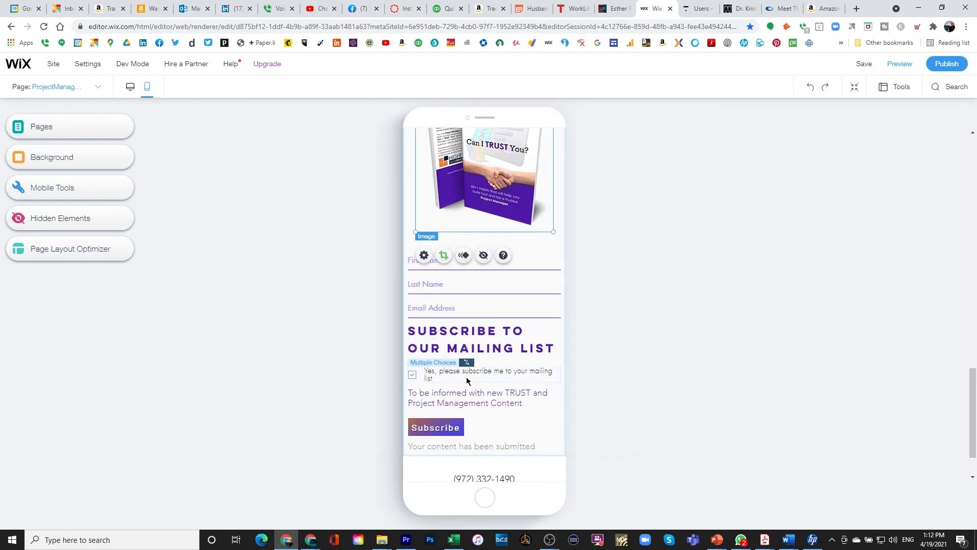
scroll(466, 365, "down", 1)
scroll(464, 367, "down", 1)
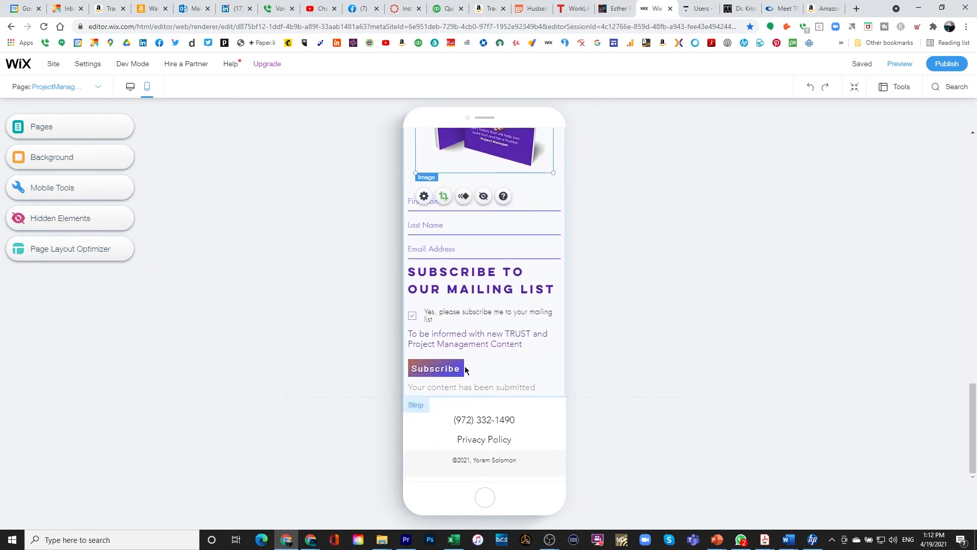
scroll(465, 366, "up", 15)
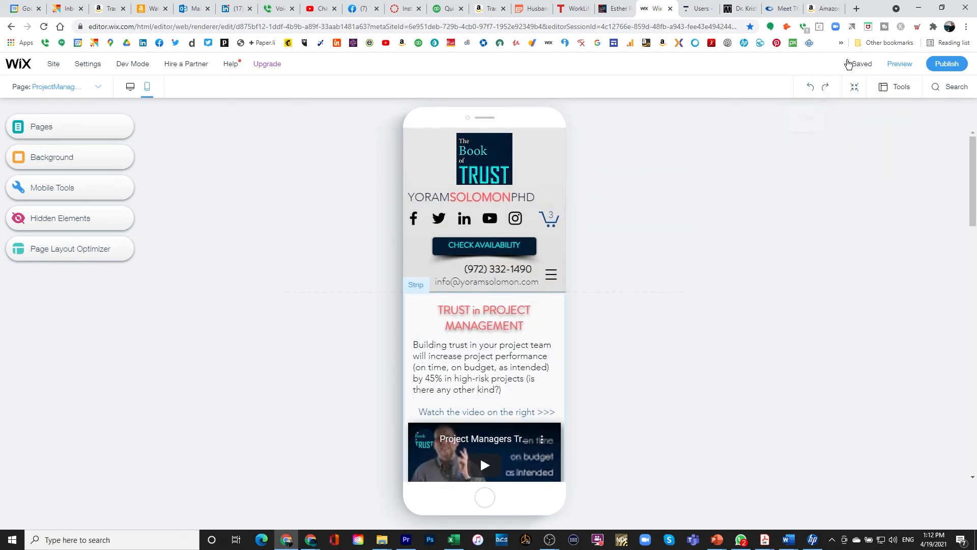
mouse_move(860, 66)
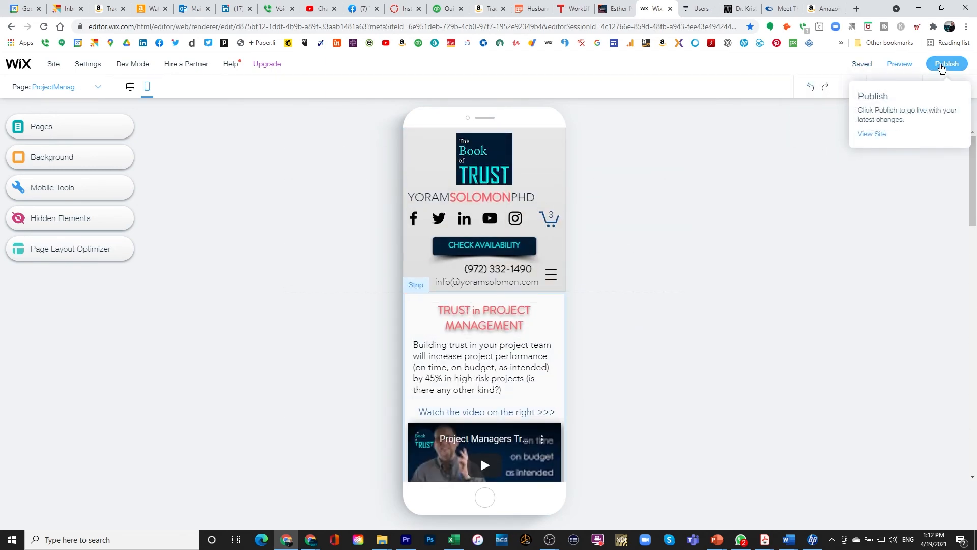
Publish the latest changes to the live site and switch to Microsoft Edge.
left_click(943, 66)
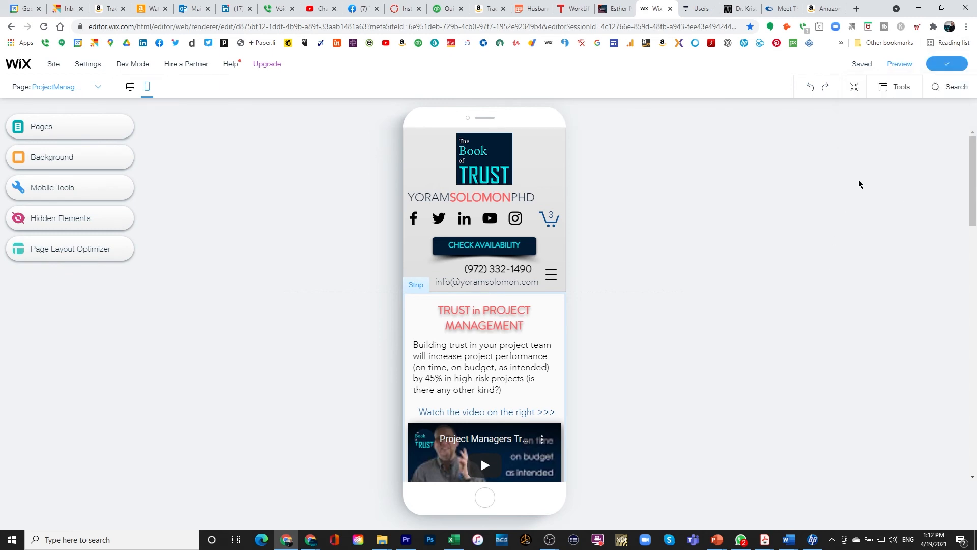
left_click(261, 543)
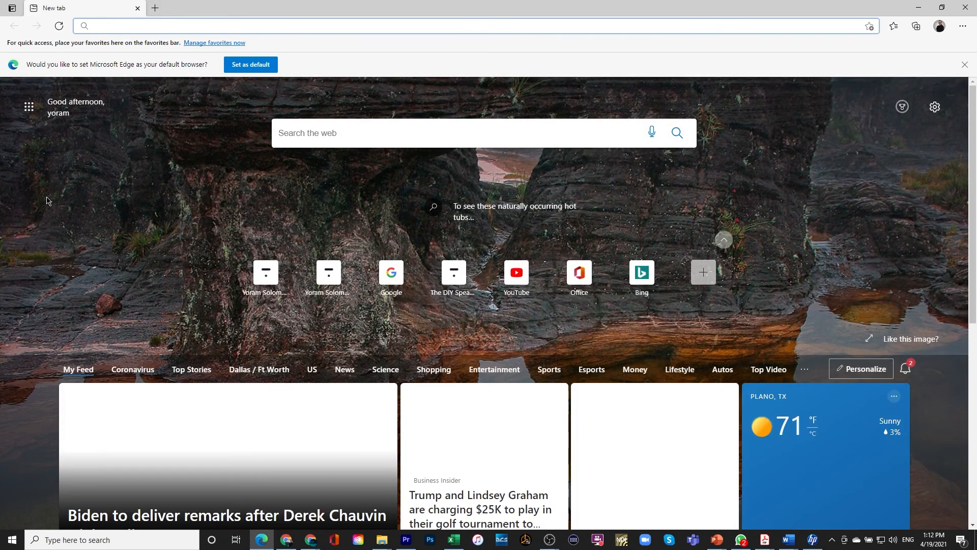
type("www.")
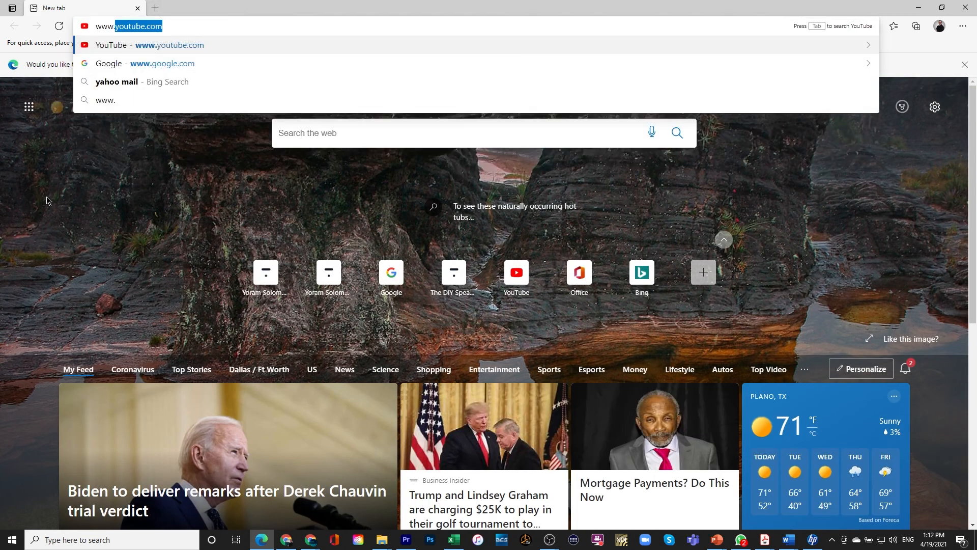
type("yoramsol")
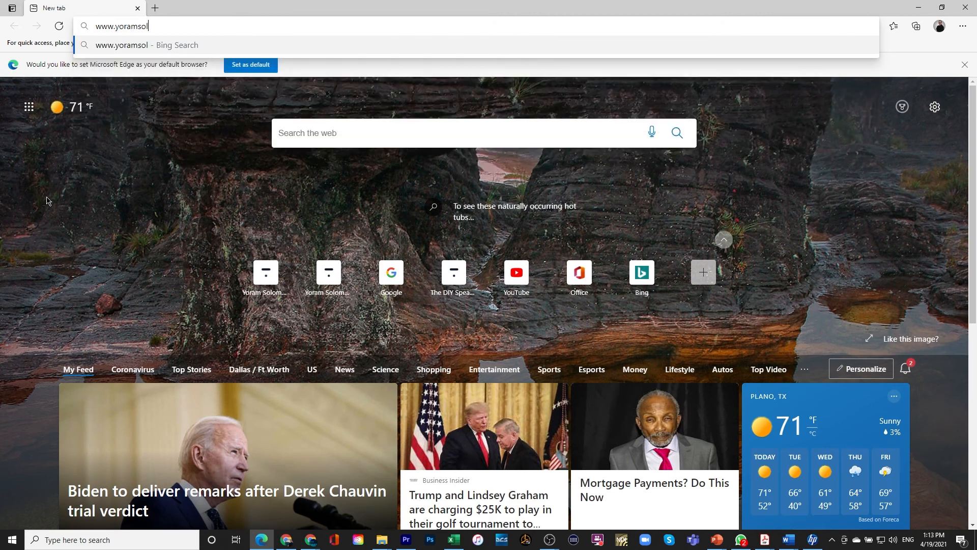
type("omon.com/")
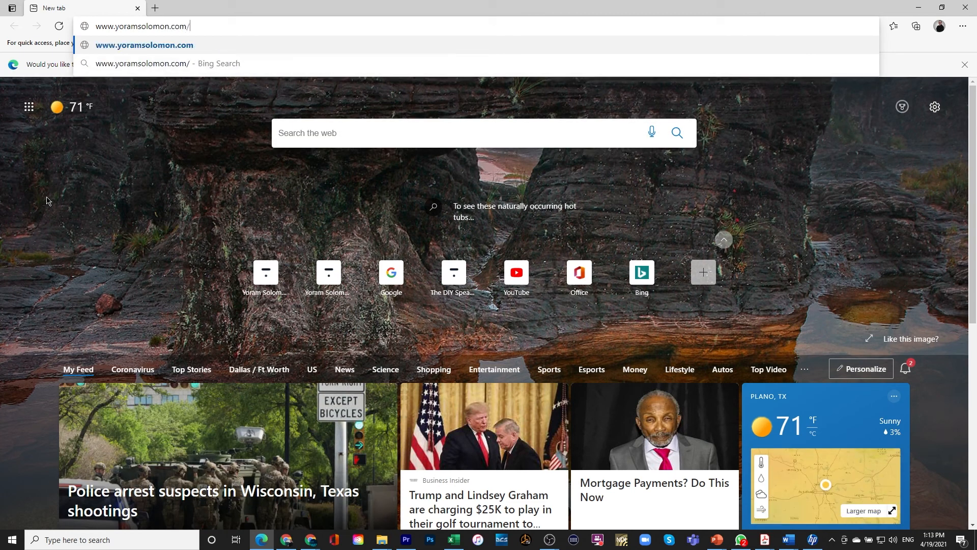
type("projectmana")
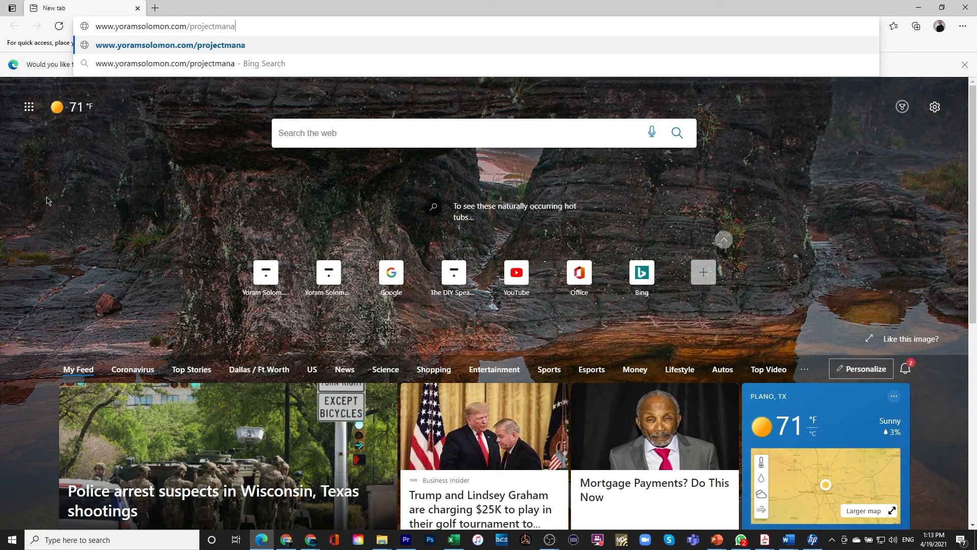
type("gement")
key("Return")
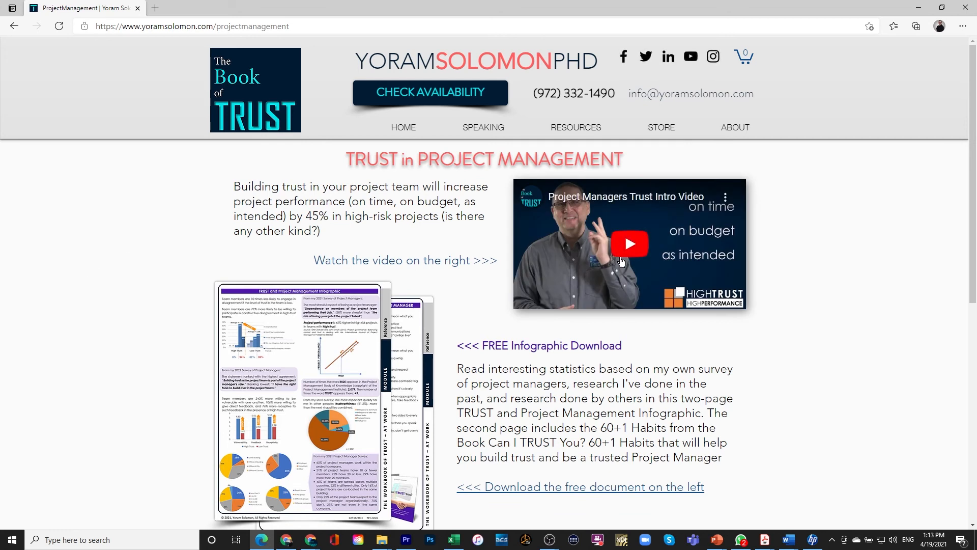
Play and pause the intro video, then open and close the free infographic PDF.
left_click(626, 249)
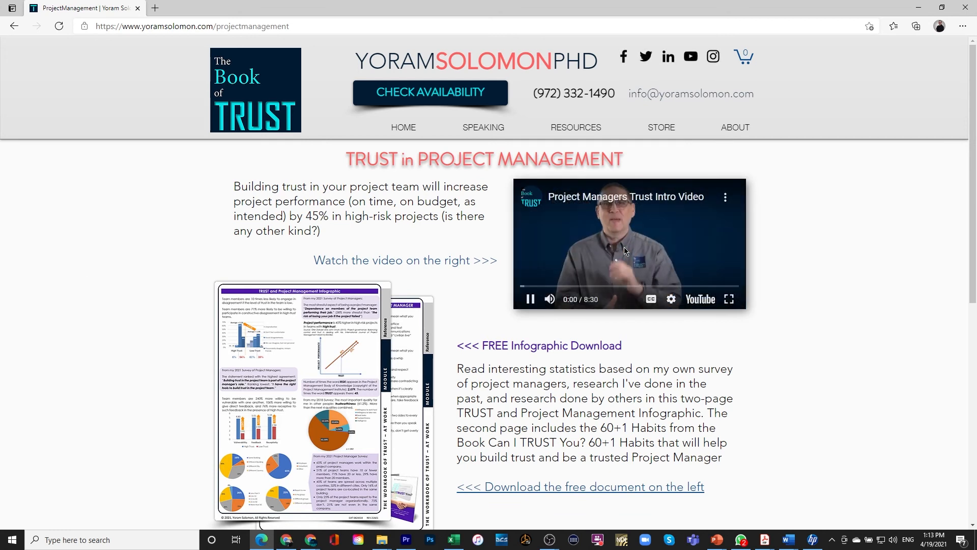
left_click(531, 301)
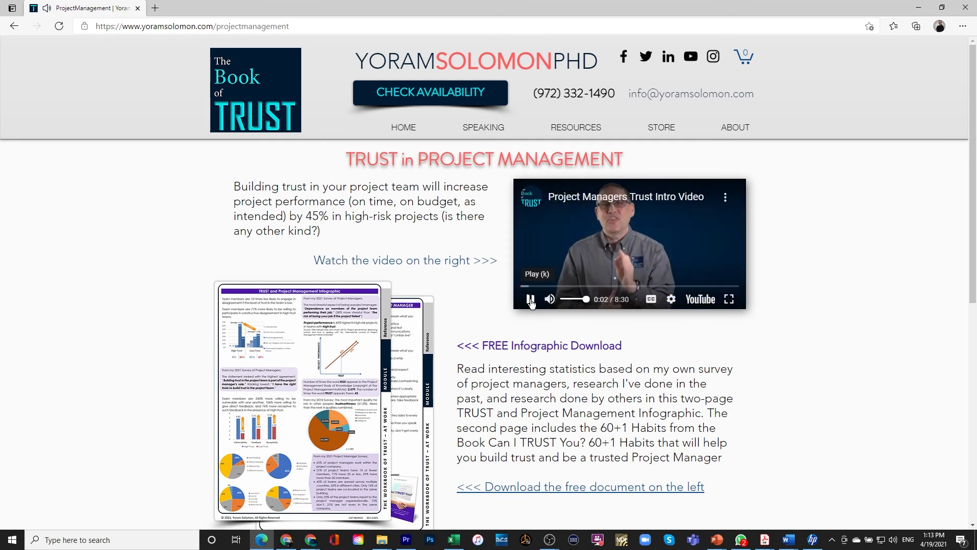
scroll(328, 282, "down", 3)
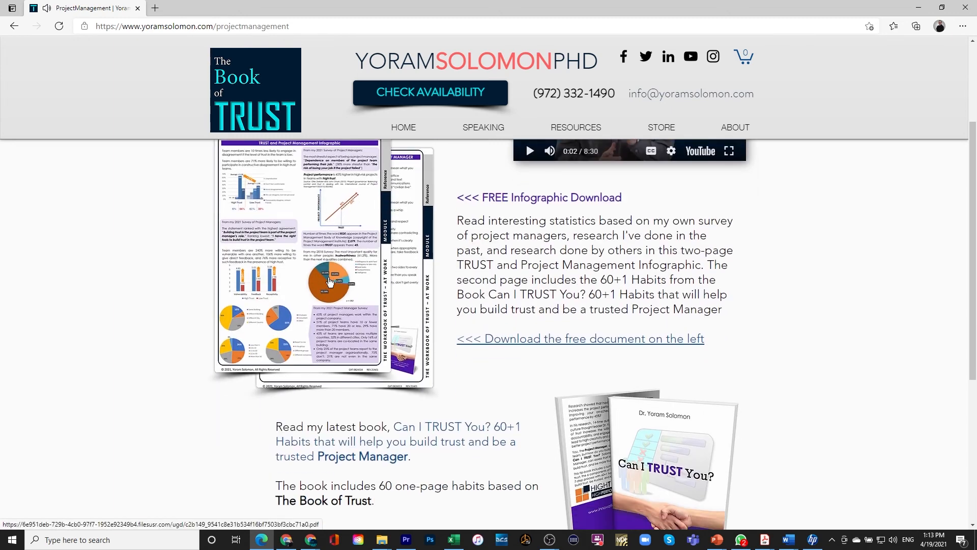
left_click(329, 282)
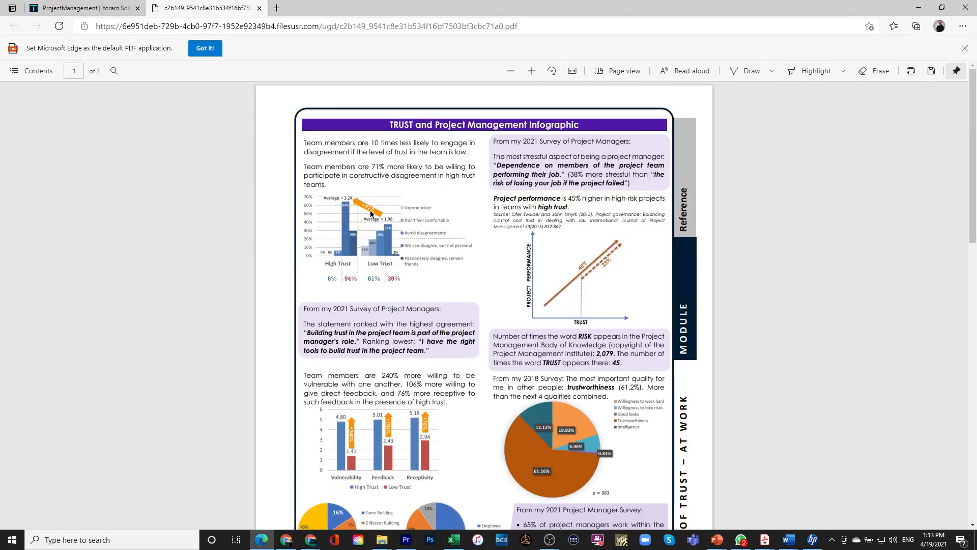
left_click(259, 8)
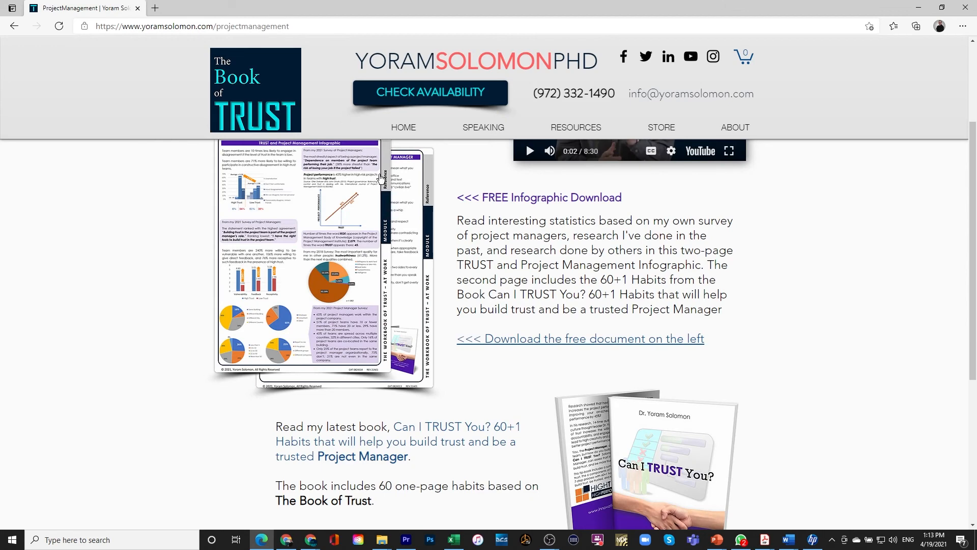
left_click(548, 343)
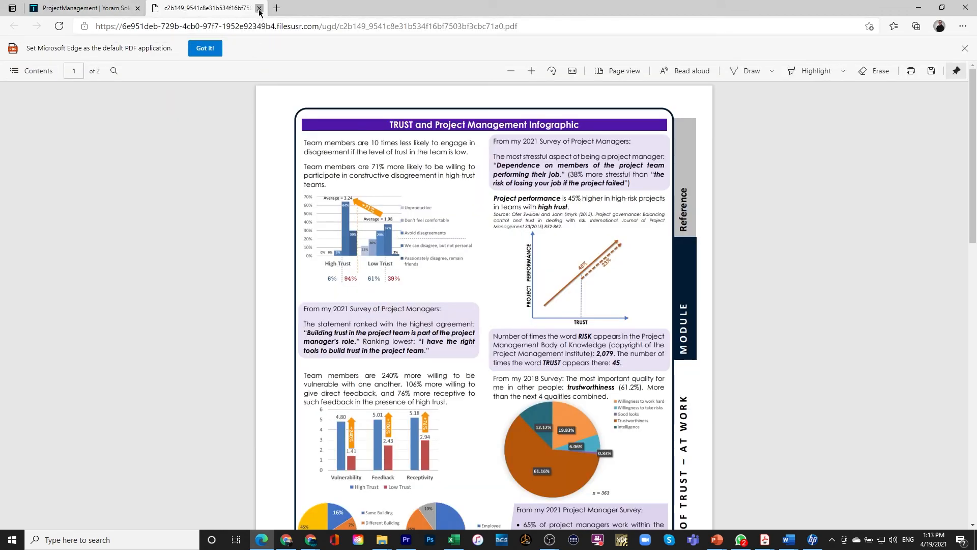
left_click(259, 9)
Open and close the book cover's Amazon page, then go to the First Name field.
scroll(488, 301, "down", 5)
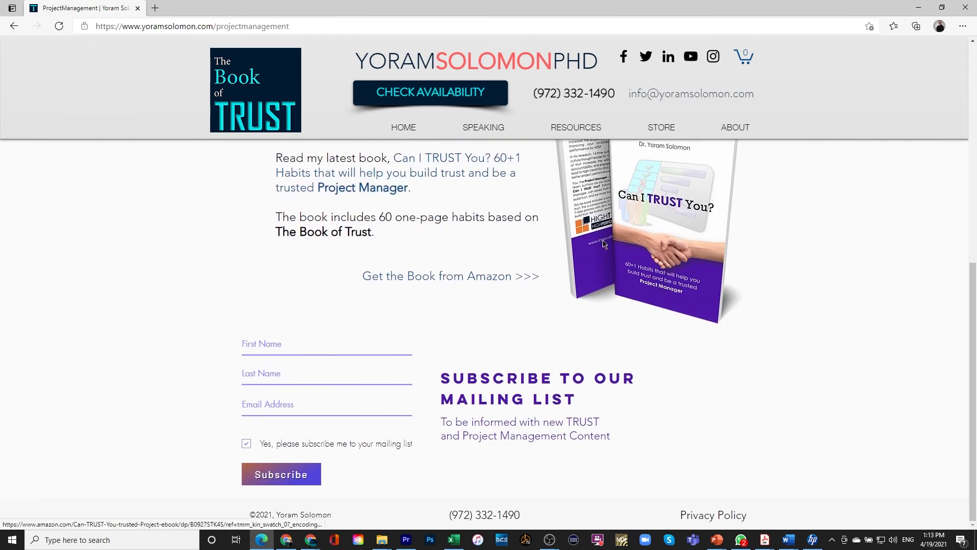
left_click(604, 244)
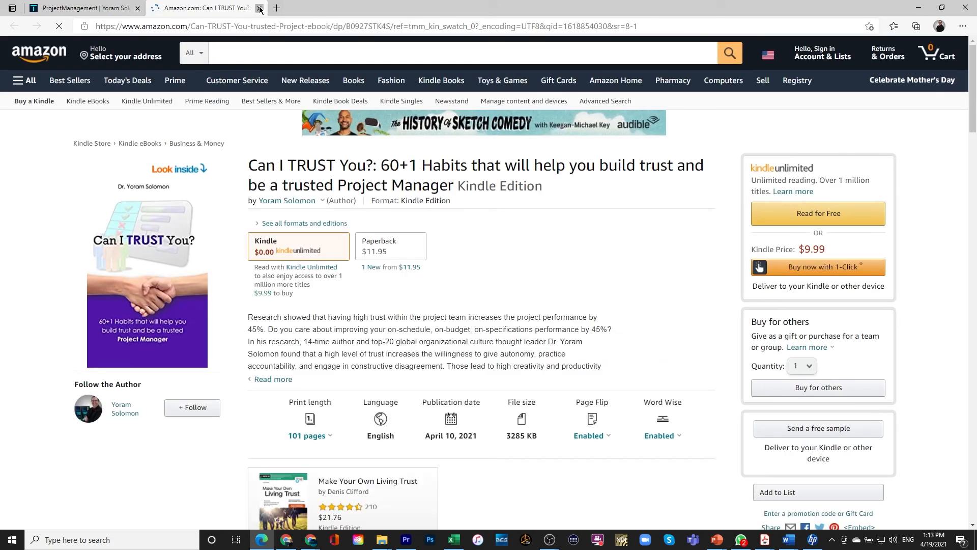
left_click(259, 9)
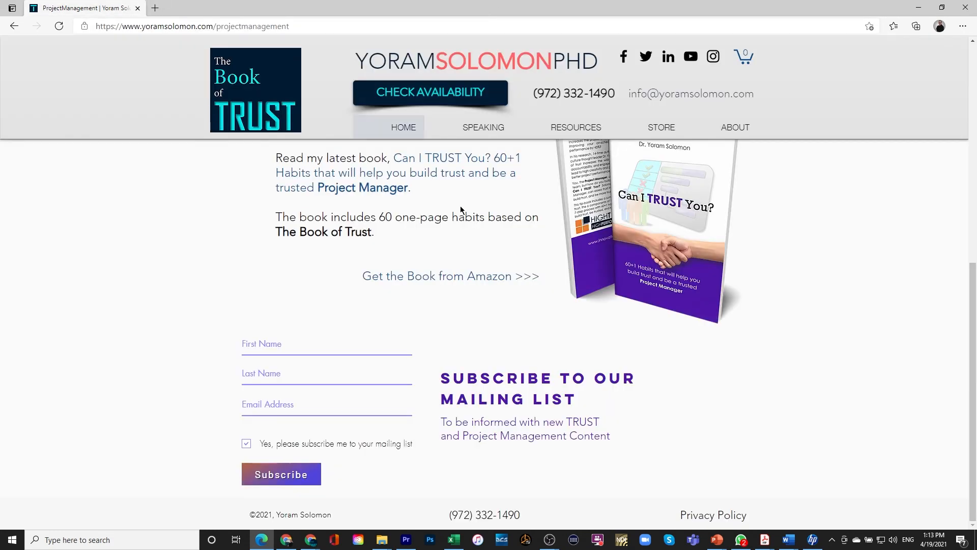
left_click(276, 345)
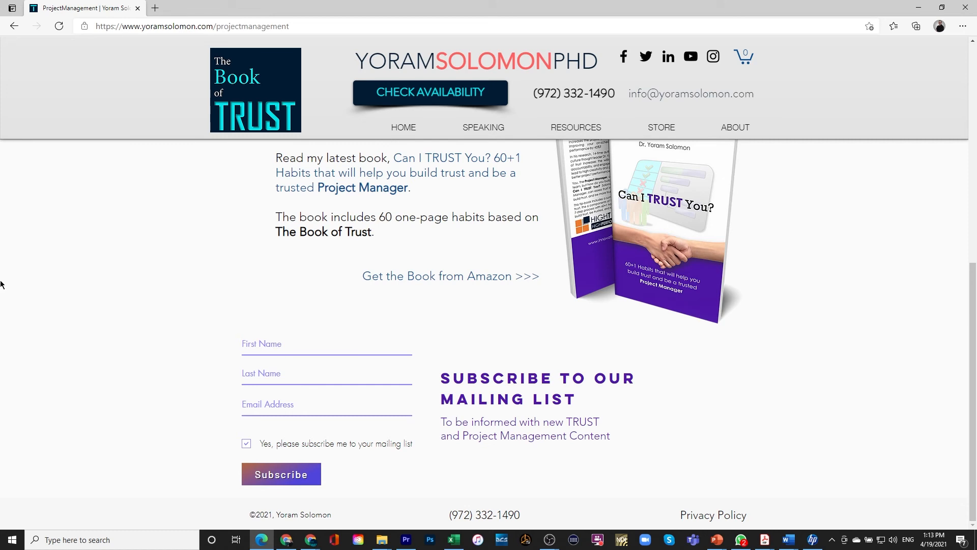
left_click(855, 160)
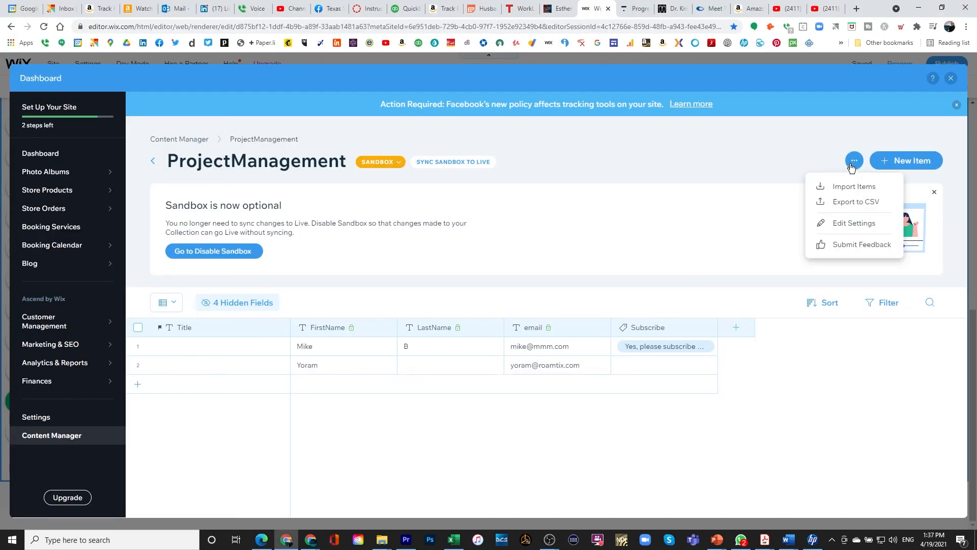
Keep Form Submission as the ProjectManagement collection's purpose, then return to the live site in Edge.
left_click(843, 226)
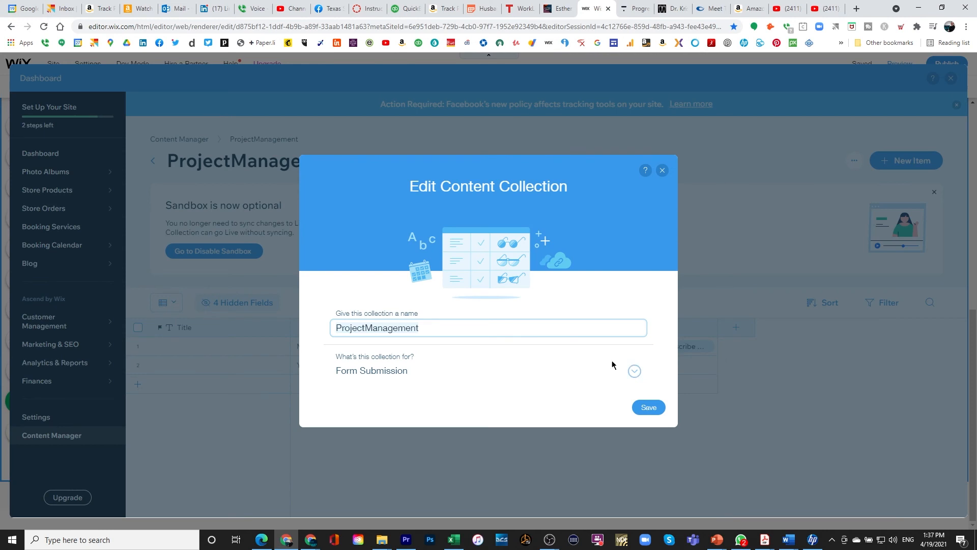
left_click(634, 373)
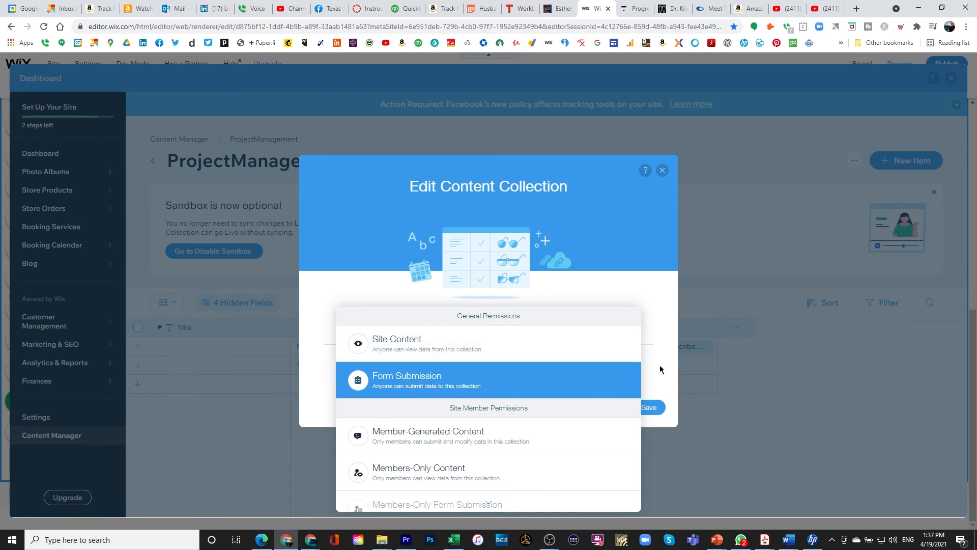
left_click(668, 351)
left_click(664, 169)
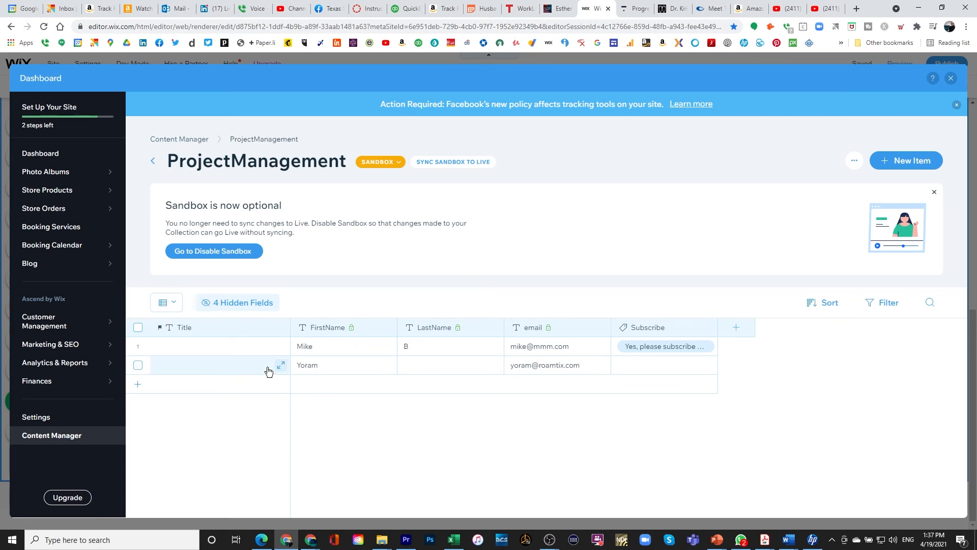
key("alt+Tab")
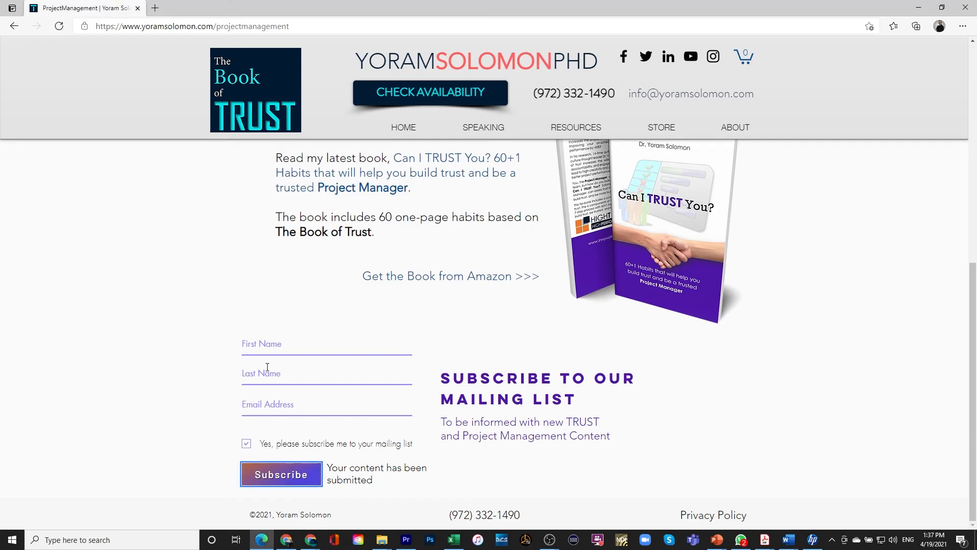
Submit a test subscription with a first and last name and the mailing-list box ticked.
left_click(247, 342)
type("Maya")
key("Tab")
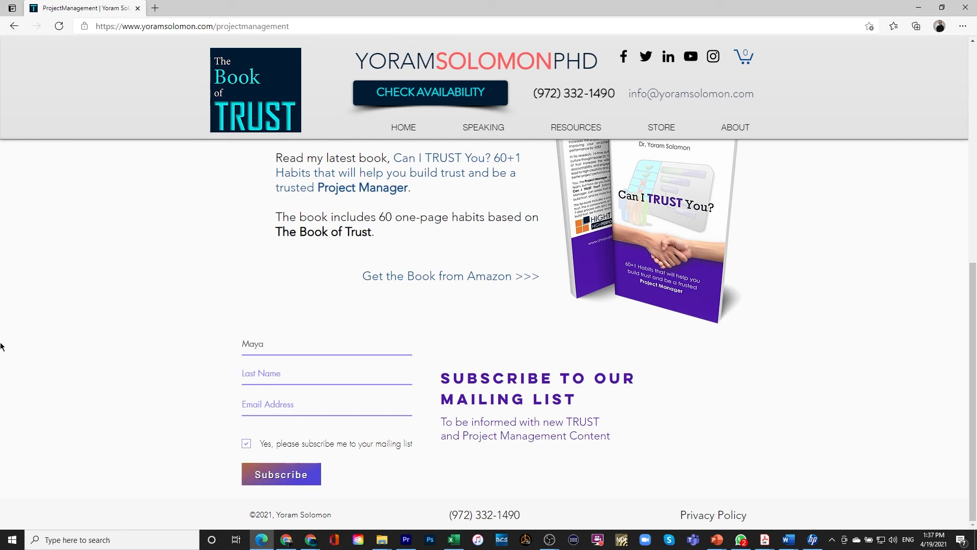
type("A")
type("B")
left_click(246, 444)
left_click(281, 478)
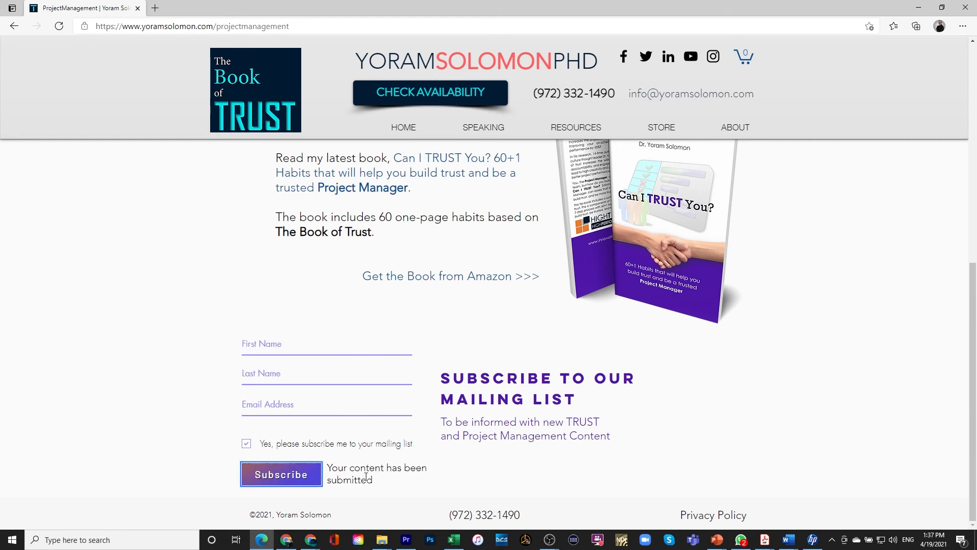
left_click(288, 543)
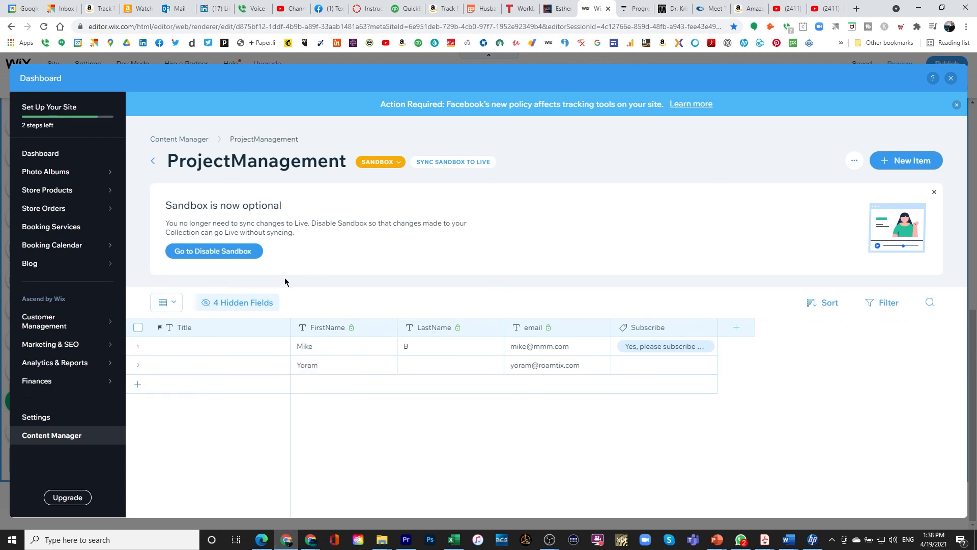
View the collection's LIVE entries, switch back to SANDBOX, and close the dashboard and Content Manager.
left_click(400, 163)
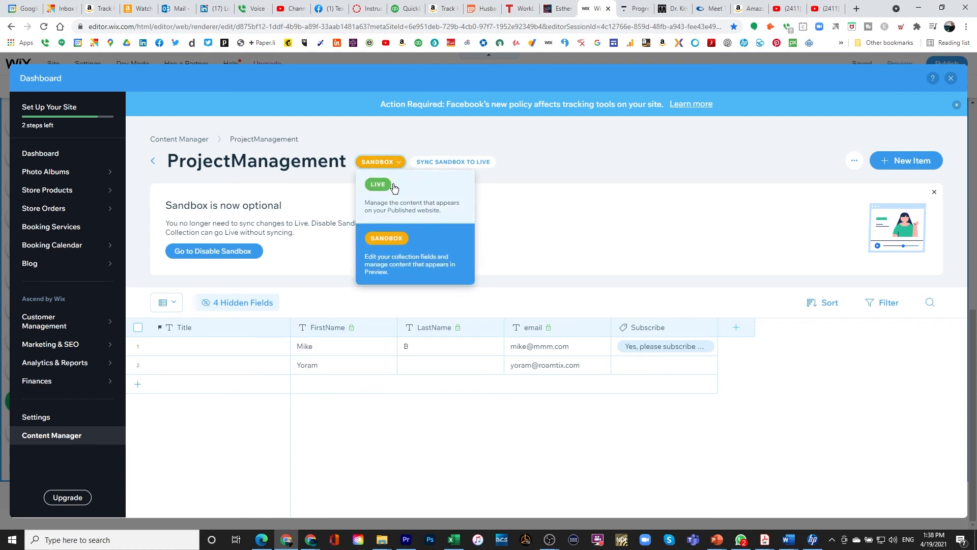
left_click(395, 187)
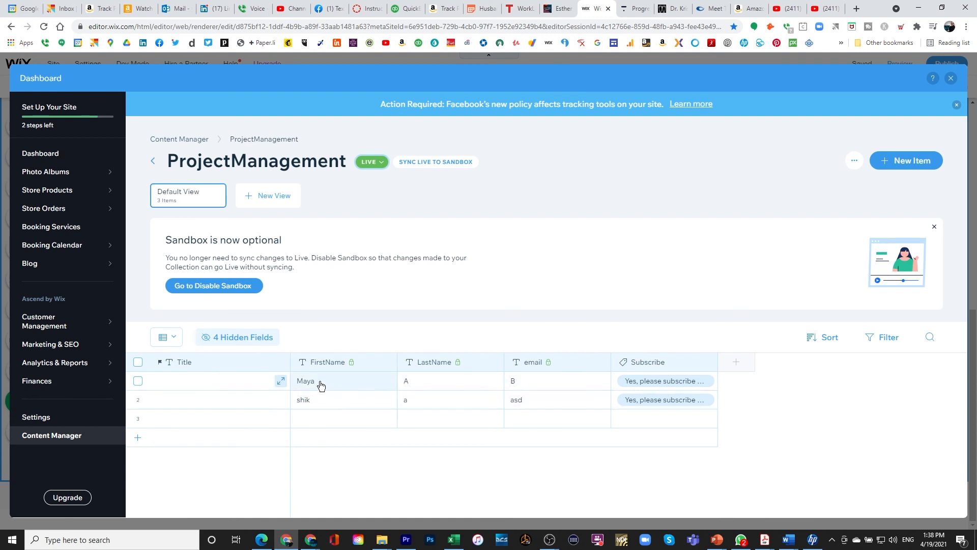
left_click(381, 163)
left_click(381, 240)
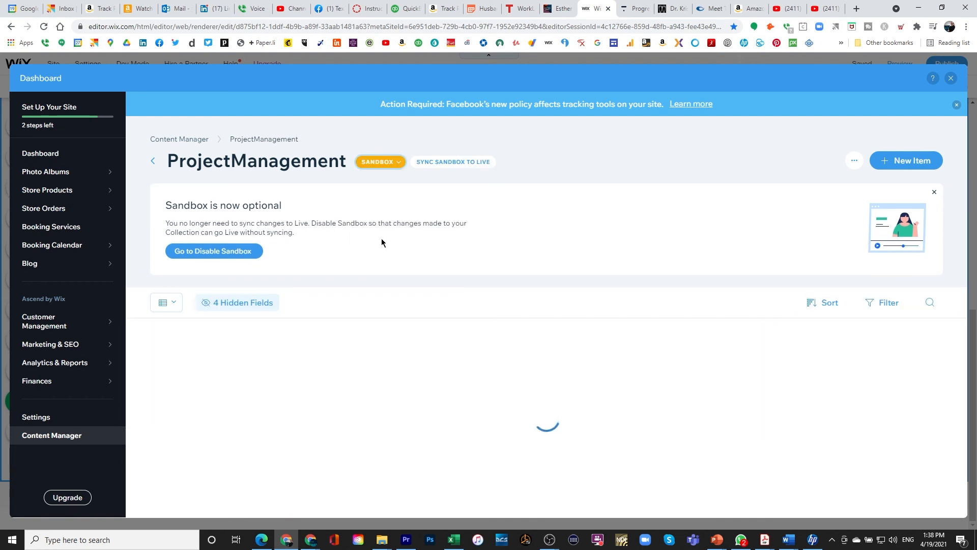
left_click(950, 79)
left_click(485, 327)
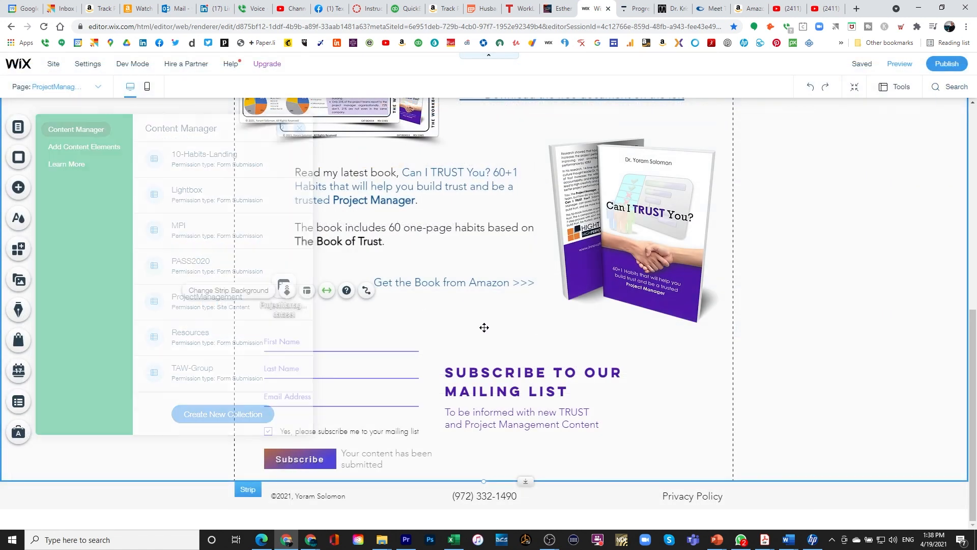
Check the page with the subscribe form, publish the latest edits live, then preview it as visitors see it.
scroll(756, 361, "up", 8)
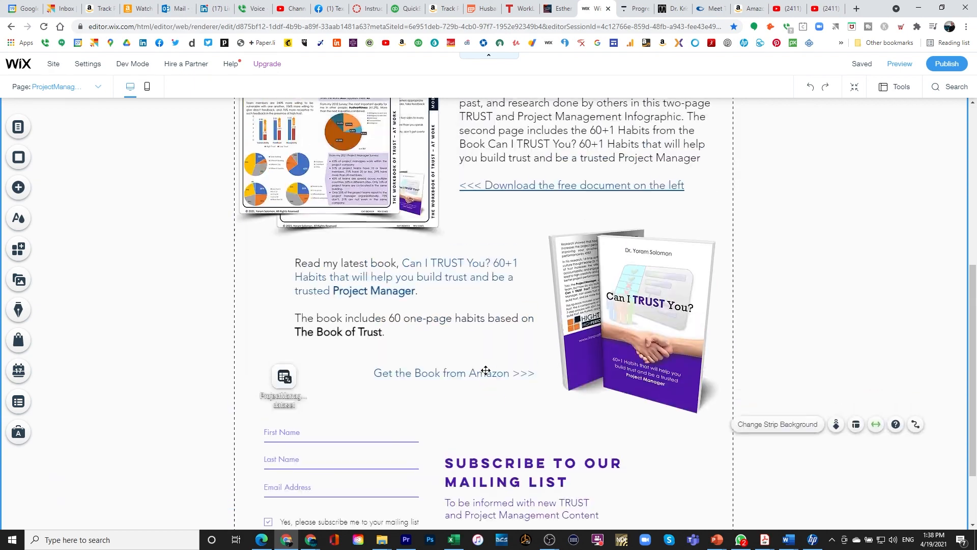
scroll(440, 387, "down", 8)
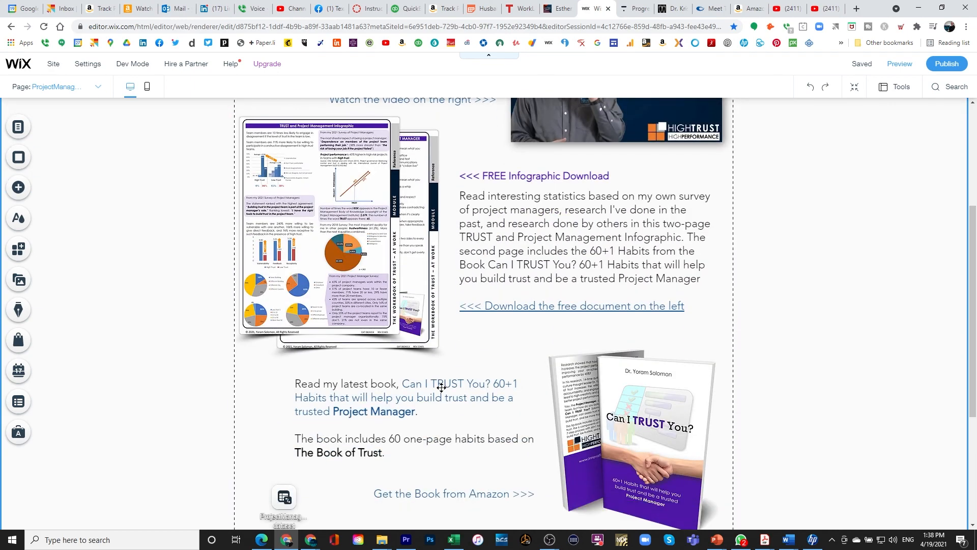
scroll(441, 391, "up", 8)
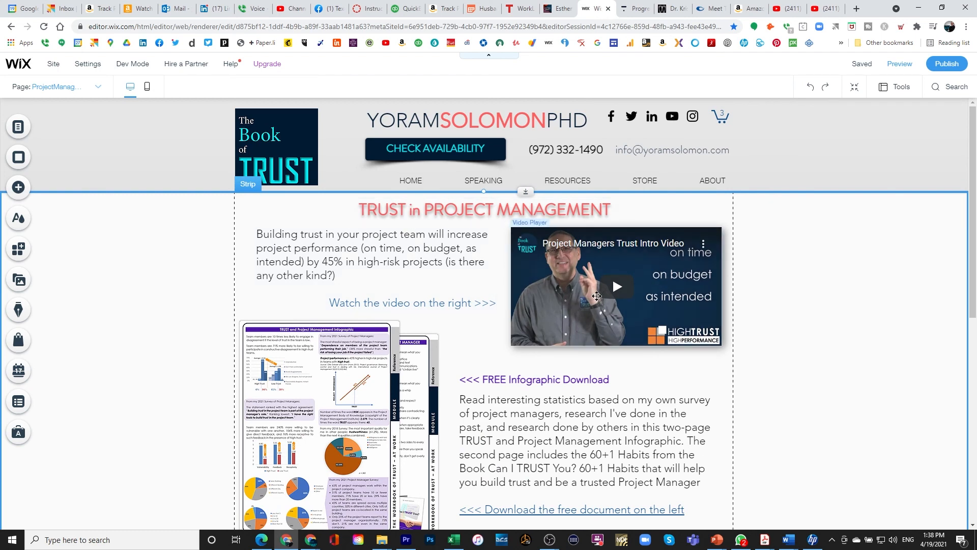
scroll(522, 405, "down", 3)
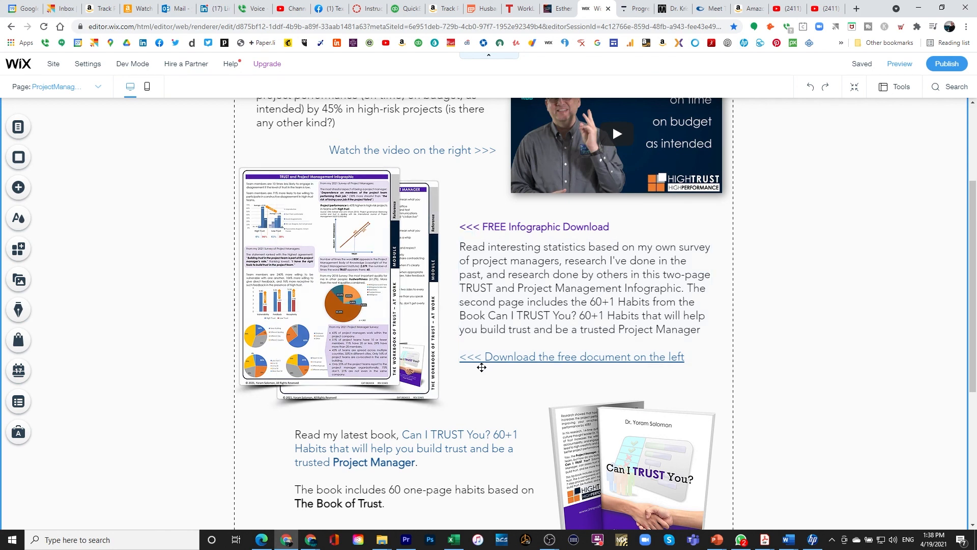
scroll(555, 379, "down", 3)
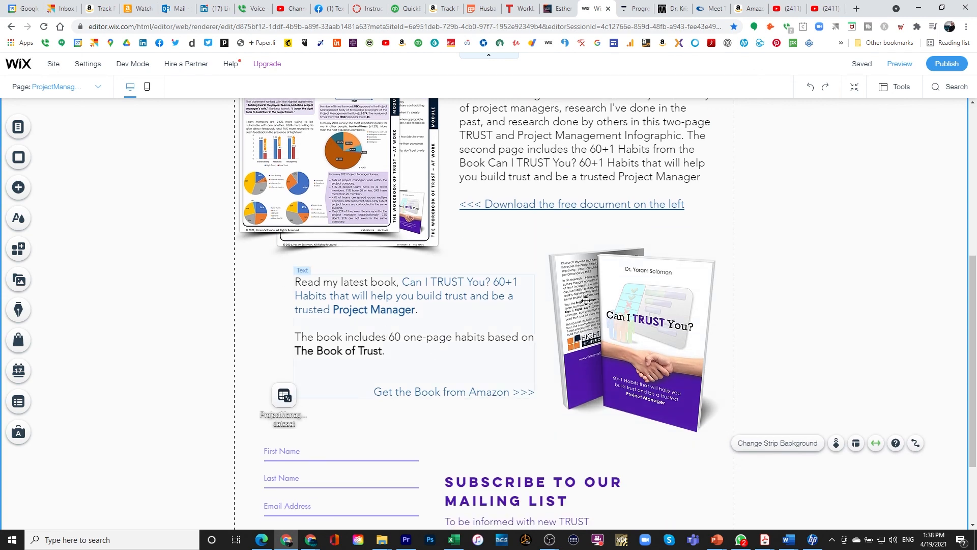
scroll(397, 336, "down", 2)
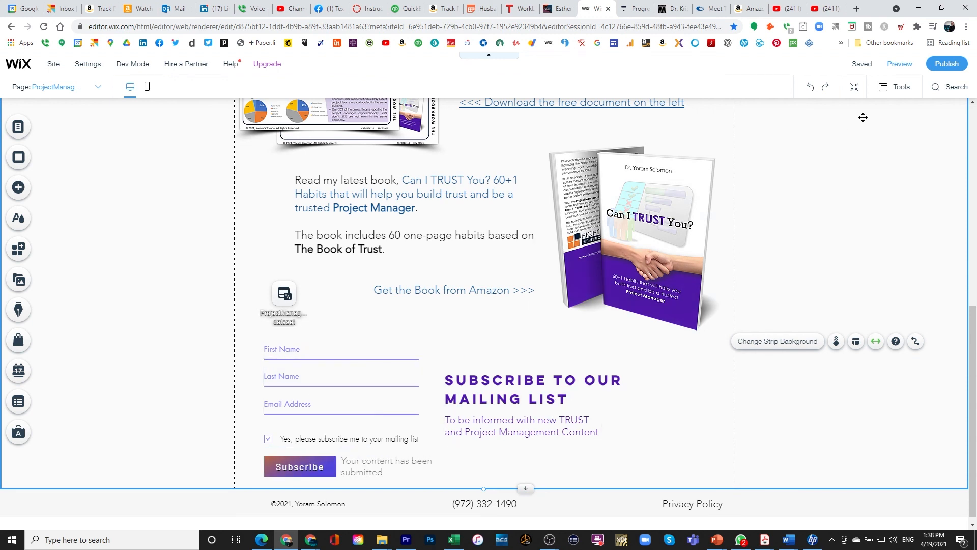
left_click(942, 68)
scroll(308, 223, "up", 8)
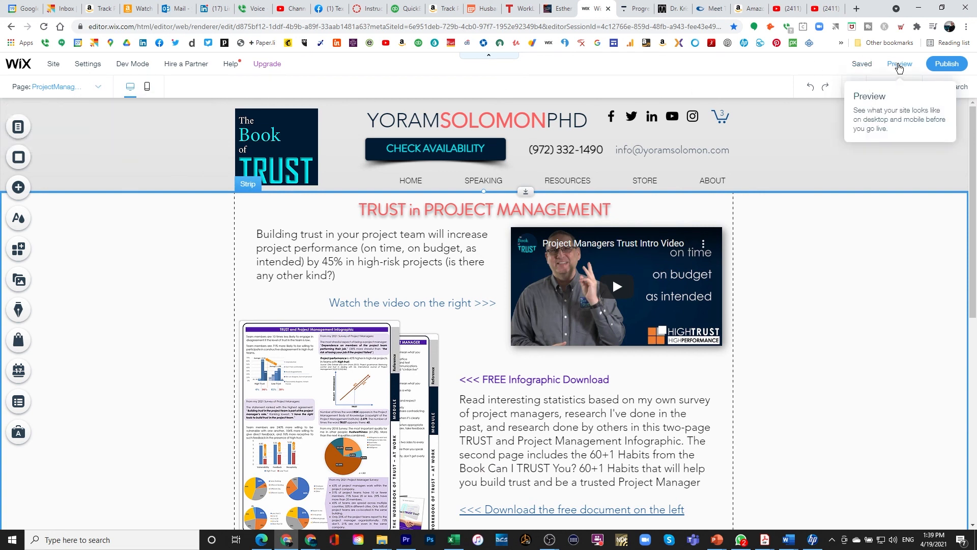
left_click(899, 65)
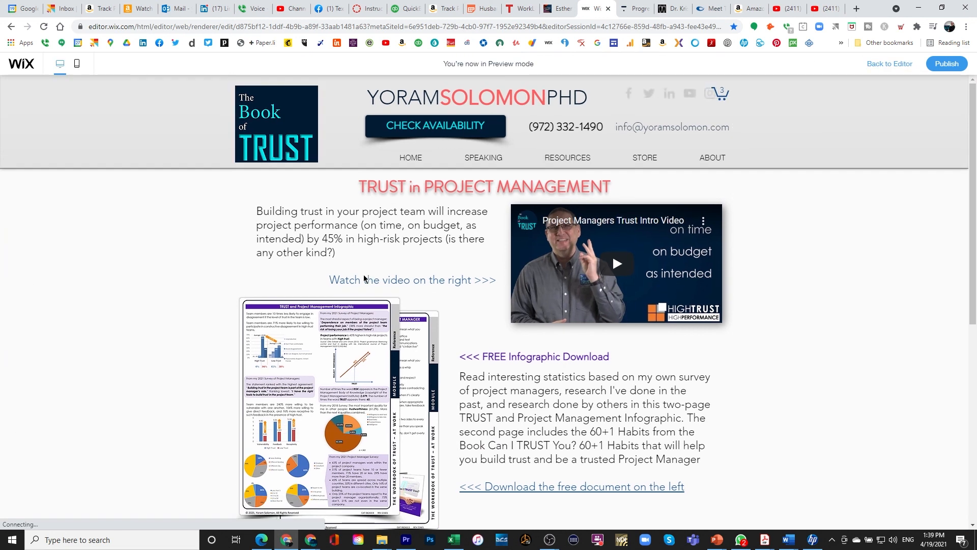